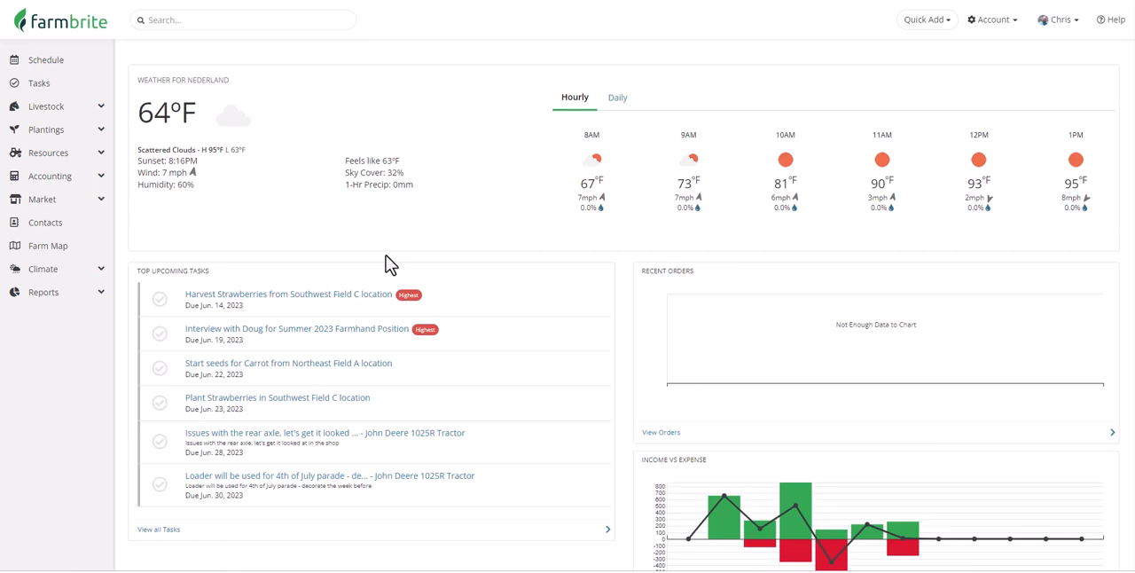
- View the list of Livestock articles in the help documentation and close the help
{"action": "left_click", "coordinate": [1111, 19]}
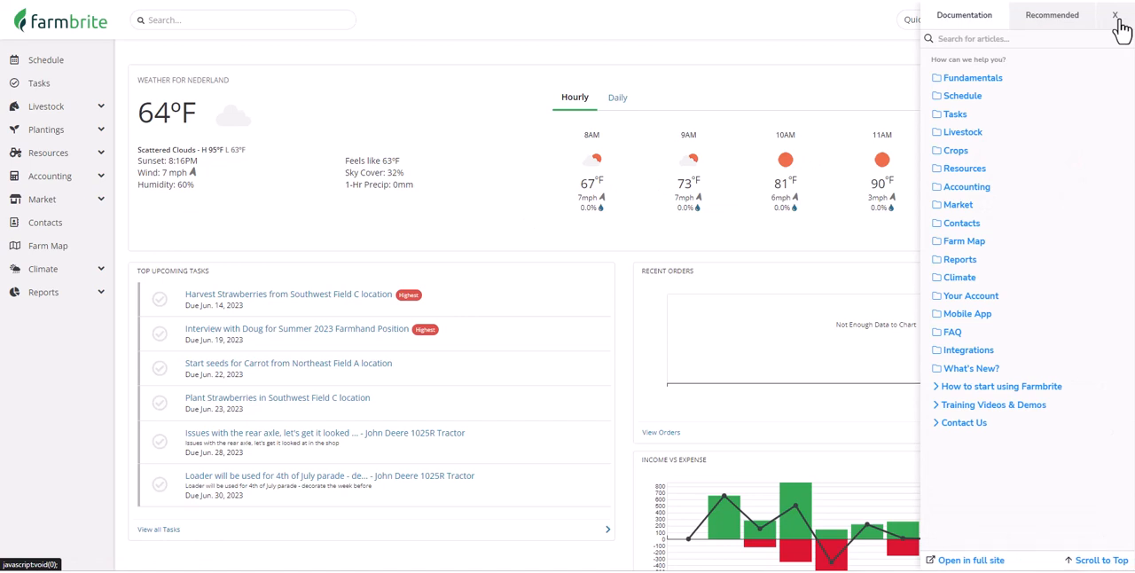
{"action": "left_click", "coordinate": [975, 133]}
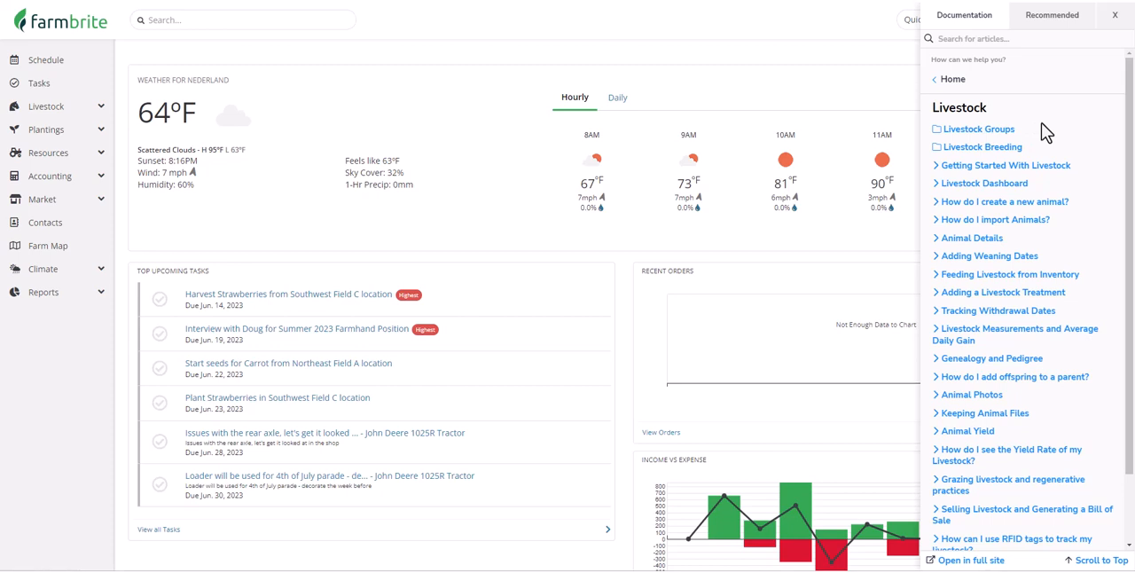
{"action": "left_click", "coordinate": [1113, 16]}
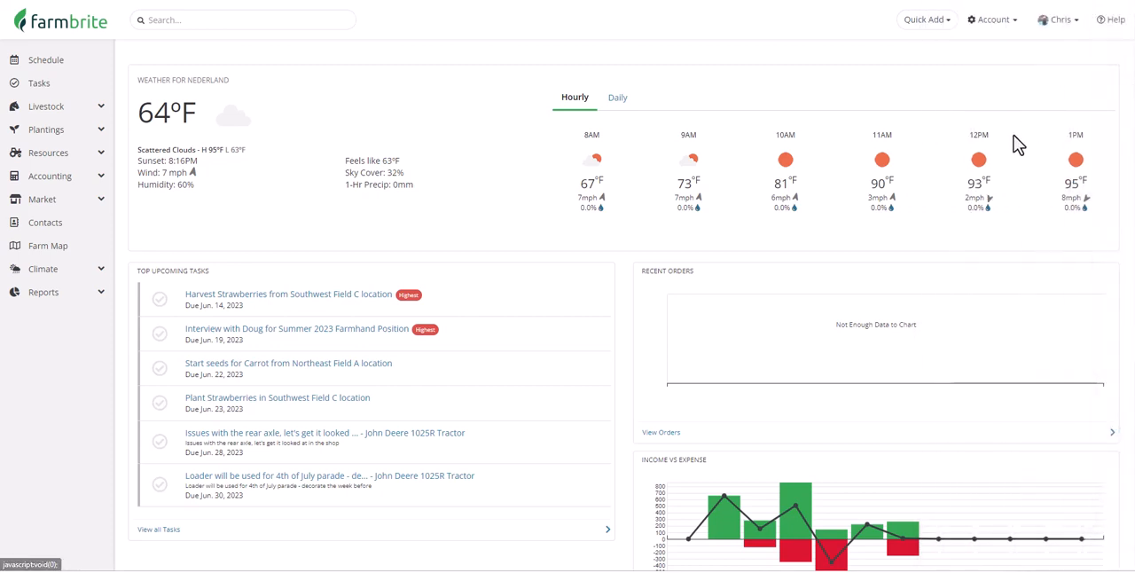
- Open the livestock animal list and filter it by animal type Cattle and gender Female
{"action": "left_click", "coordinate": [91, 109]}
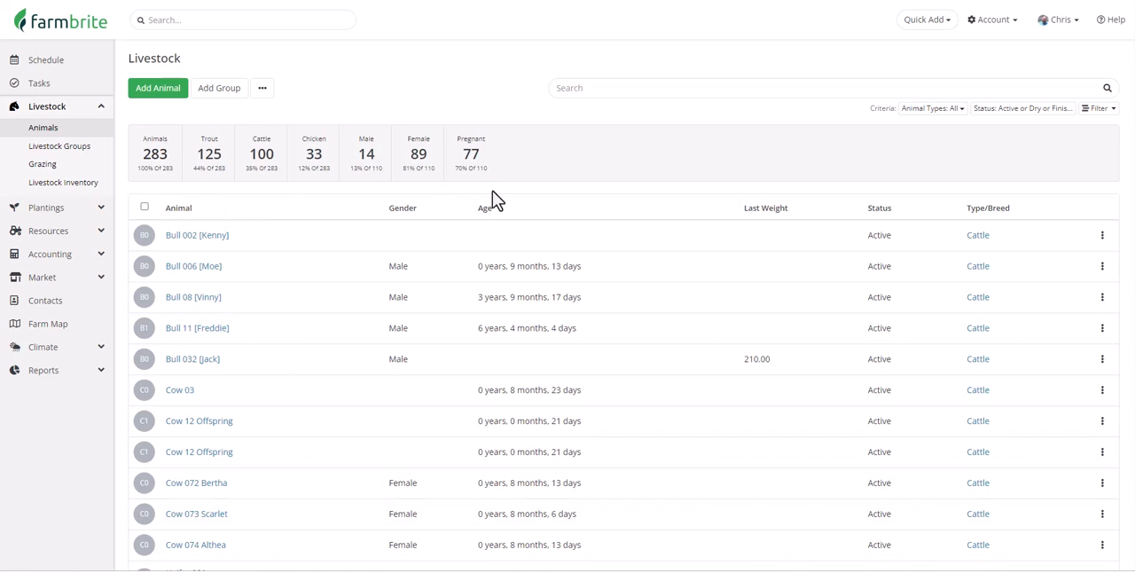
{"action": "left_click", "coordinate": [603, 89]}
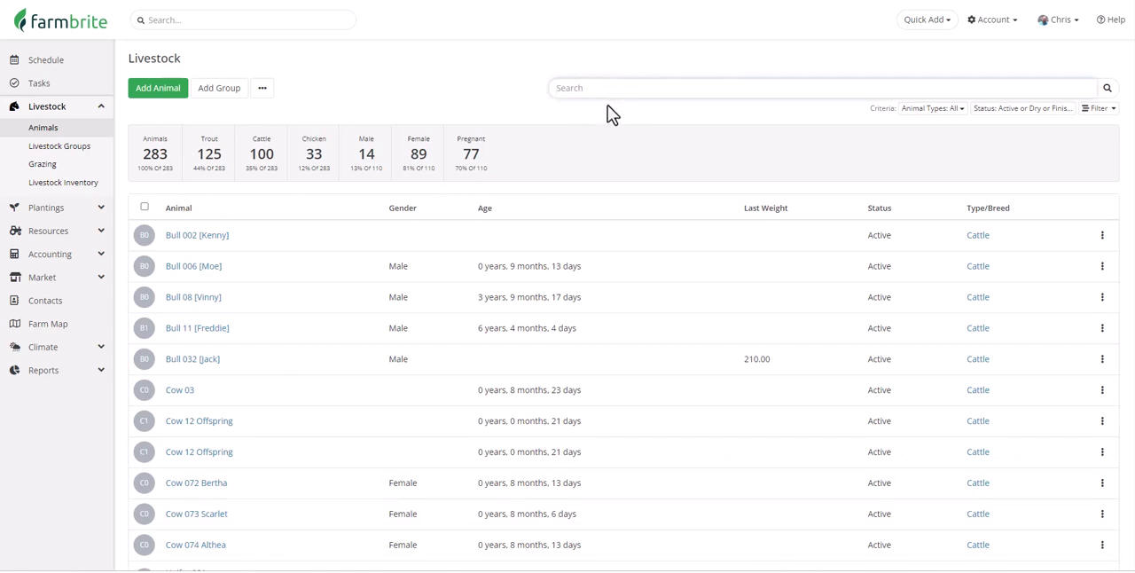
{"action": "left_click", "coordinate": [1097, 109]}
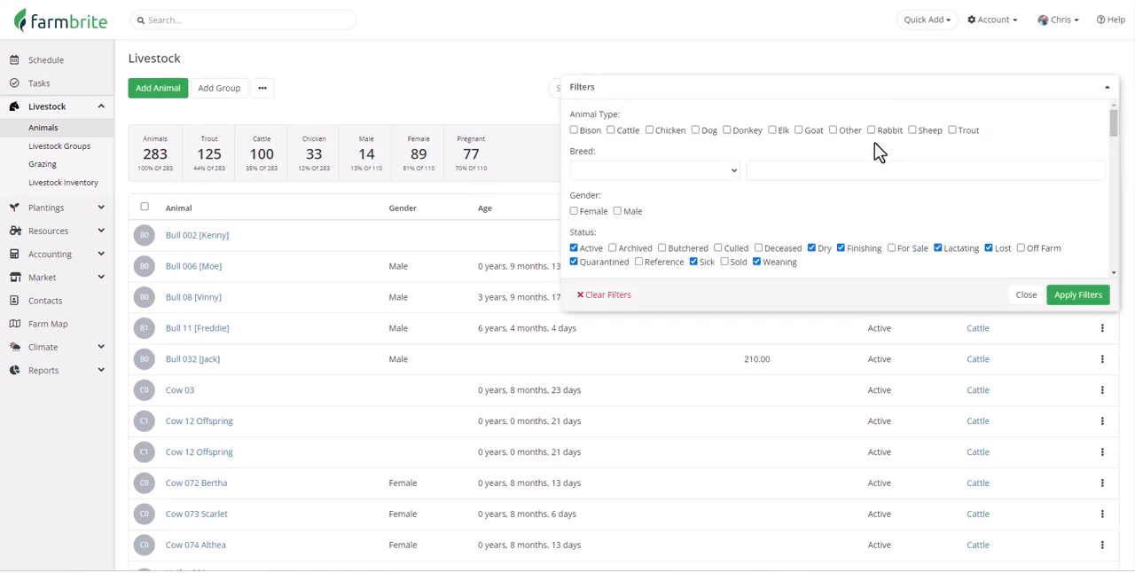
{"action": "left_click", "coordinate": [621, 131]}
{"action": "left_click", "coordinate": [592, 213]}
{"action": "left_click", "coordinate": [1070, 300]}
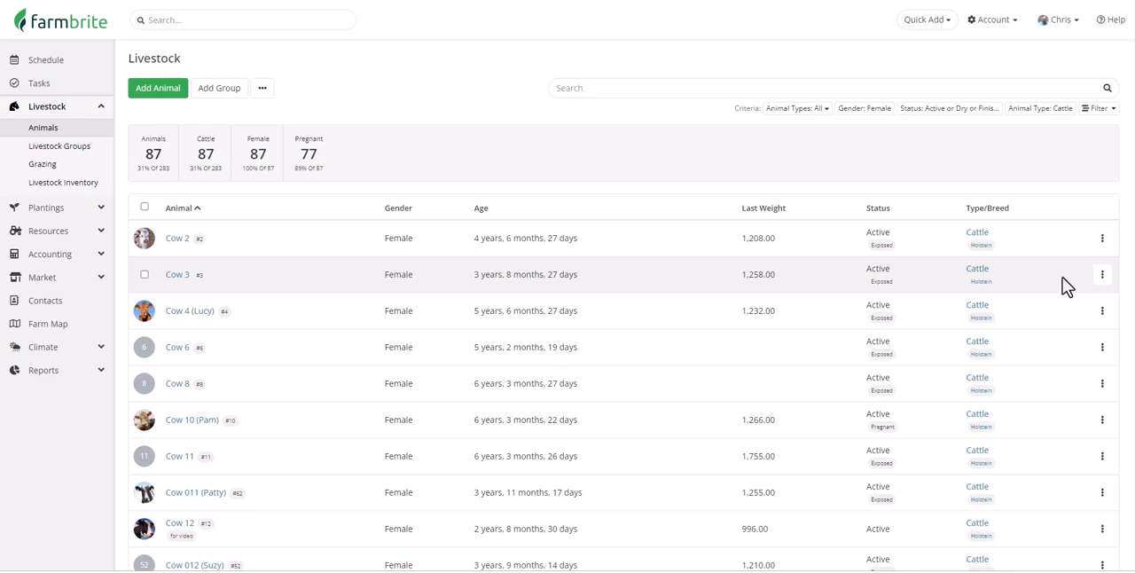
- Sort the filtered animals by age with the youngest first, and view the import and download options
{"action": "left_click", "coordinate": [488, 220]}
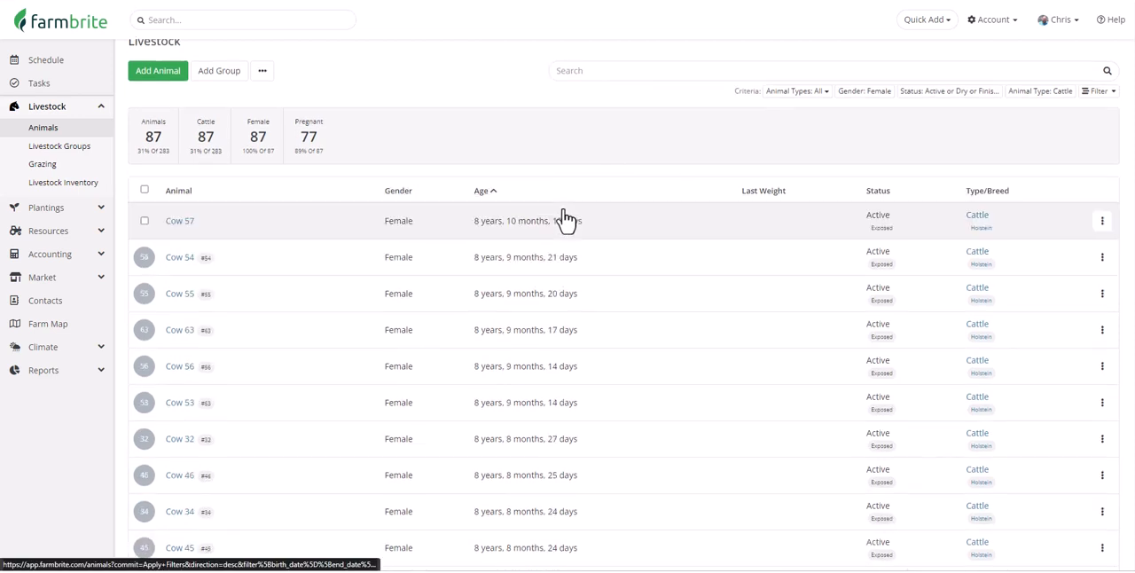
{"action": "left_click", "coordinate": [483, 173]}
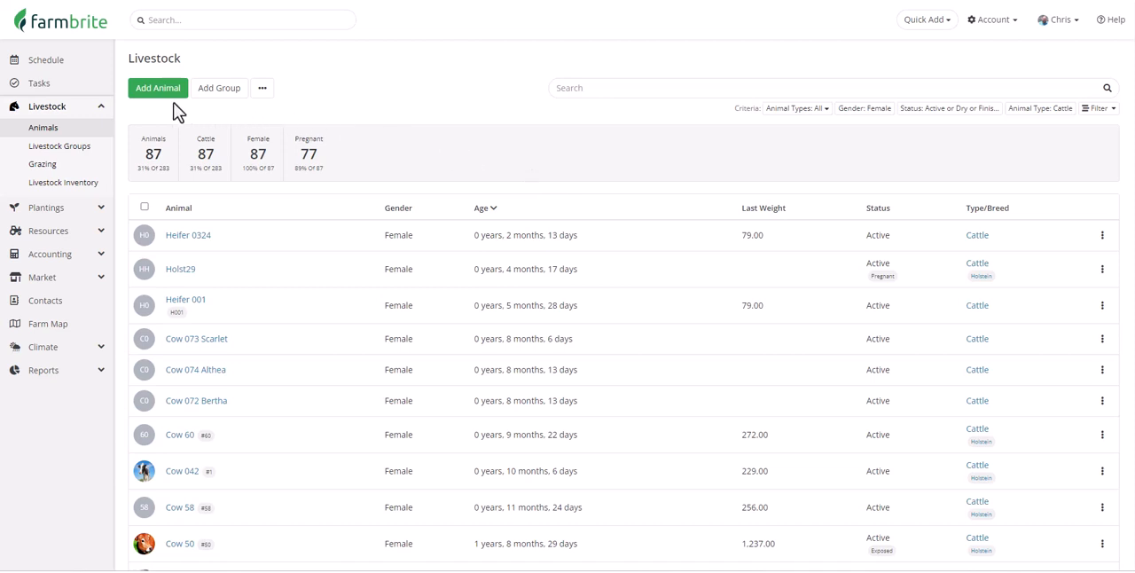
{"action": "left_click", "coordinate": [262, 89]}
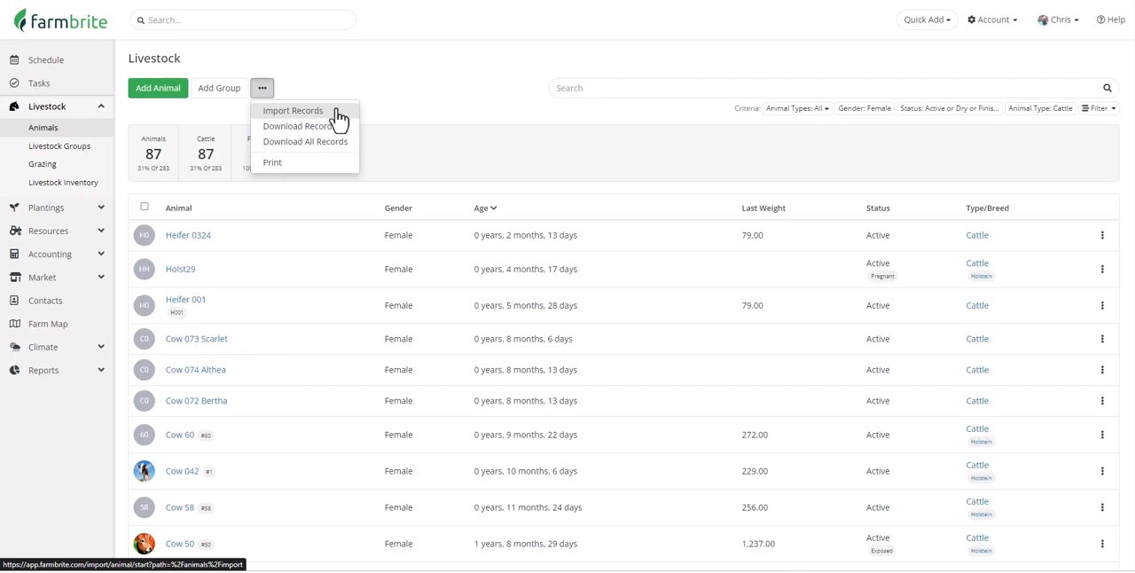
{"action": "left_click", "coordinate": [234, 115]}
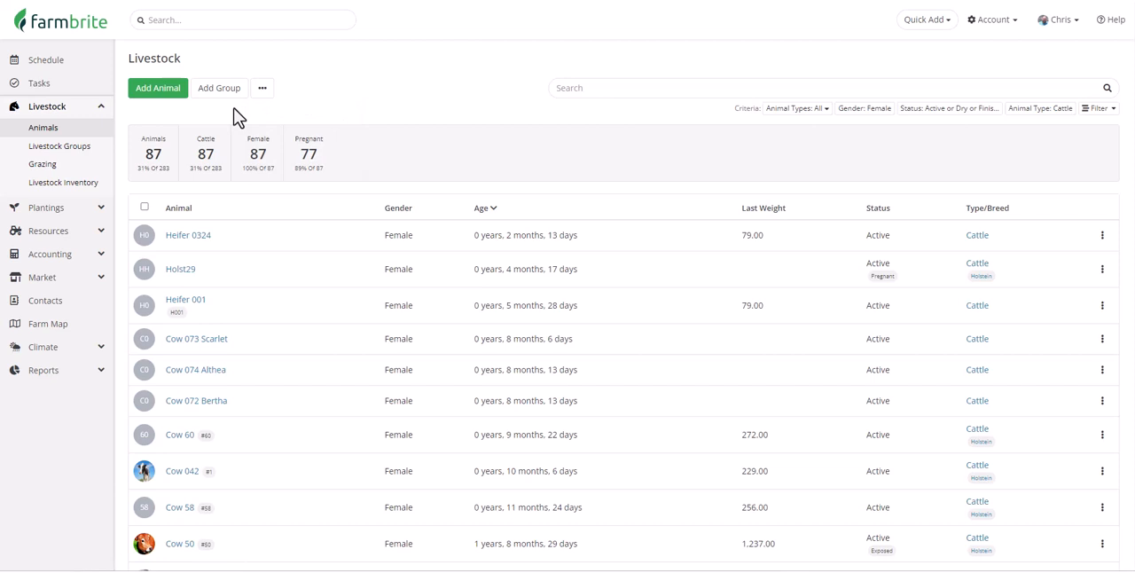
- Start a new animal named Cow 0458: Cattle, Holstein, Female, label Dairy, internal ID C0458, status Active
{"action": "left_click", "coordinate": [160, 89]}
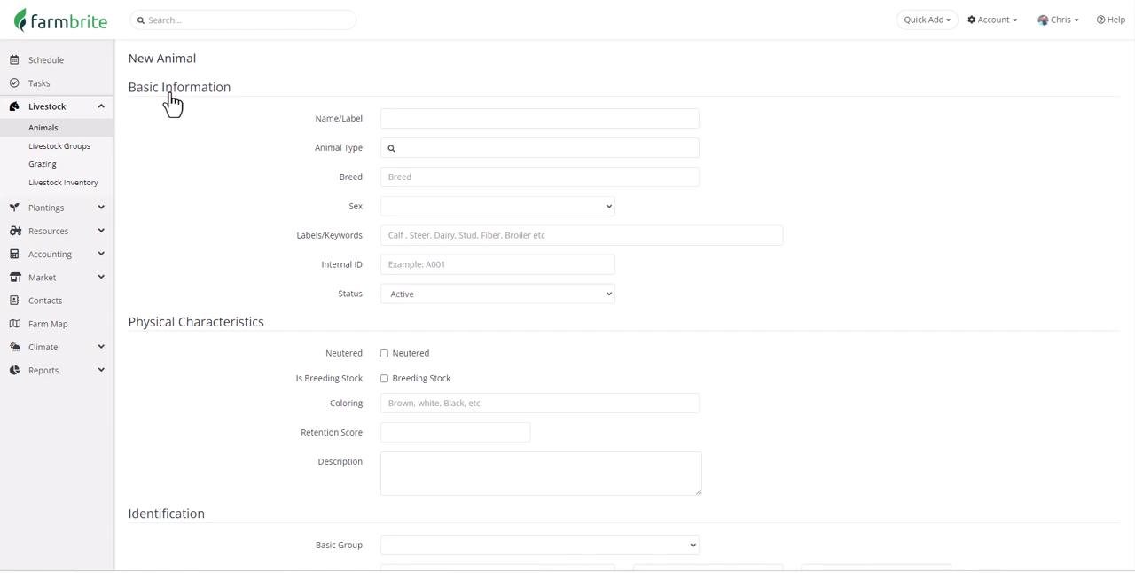
{"action": "left_click", "coordinate": [410, 124]}
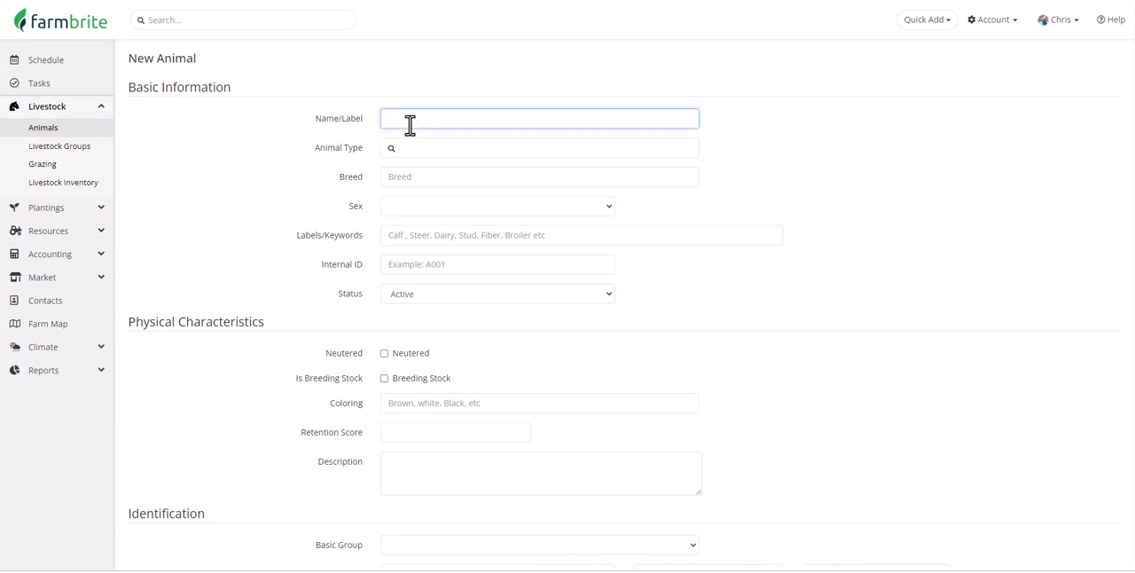
{"action": "type", "text": "Cow 0458"}
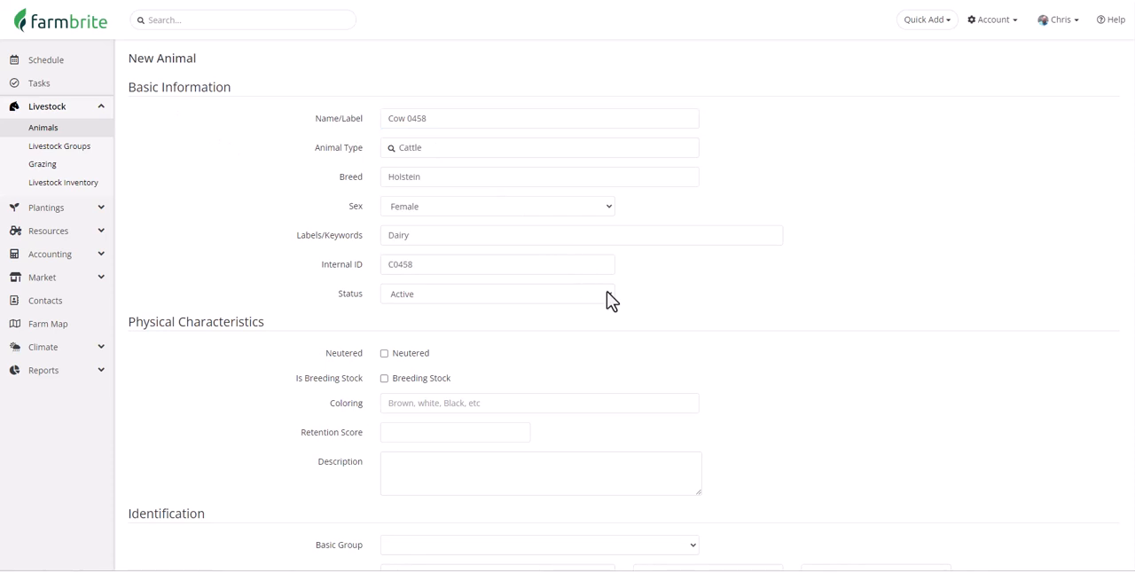
{"action": "left_click", "coordinate": [607, 293]}
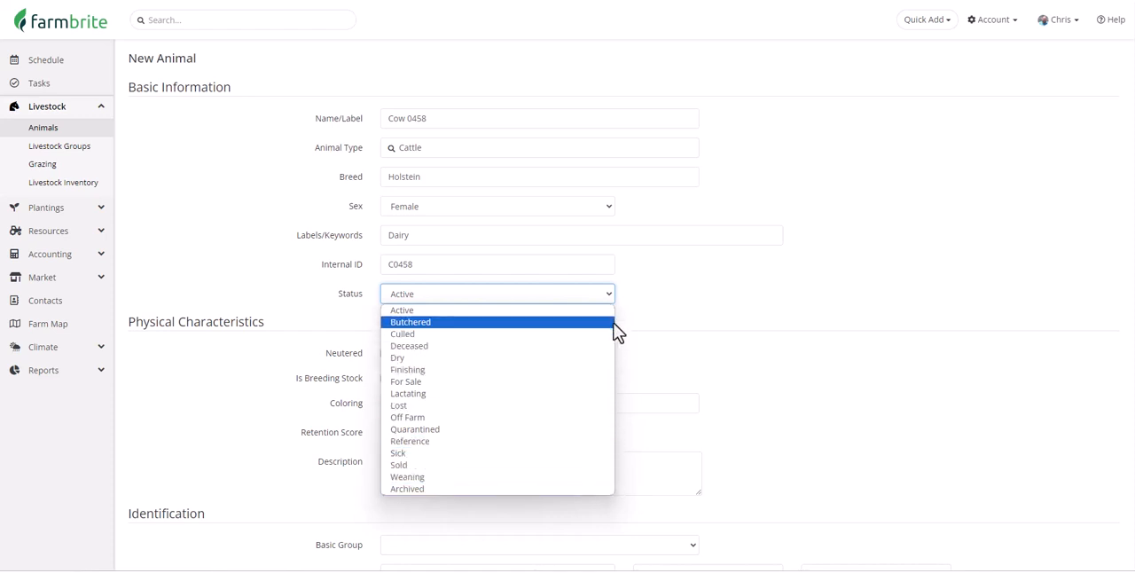
{"action": "left_click", "coordinate": [610, 295]}
- Set the coloring to Black and White and enter tag C0458, Yellow, Right Ear, with electronic ID C0458A
{"action": "scroll", "coordinate": [611, 295], "scroll_direction": "down", "scroll_amount": 2}
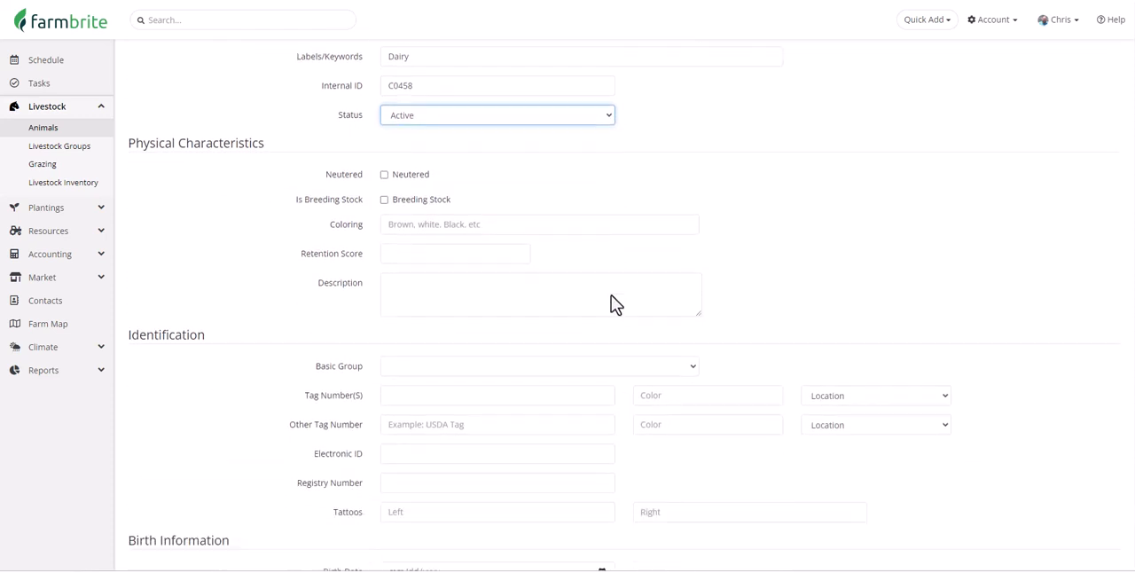
{"action": "scroll", "coordinate": [611, 296], "scroll_direction": "down", "scroll_amount": 1}
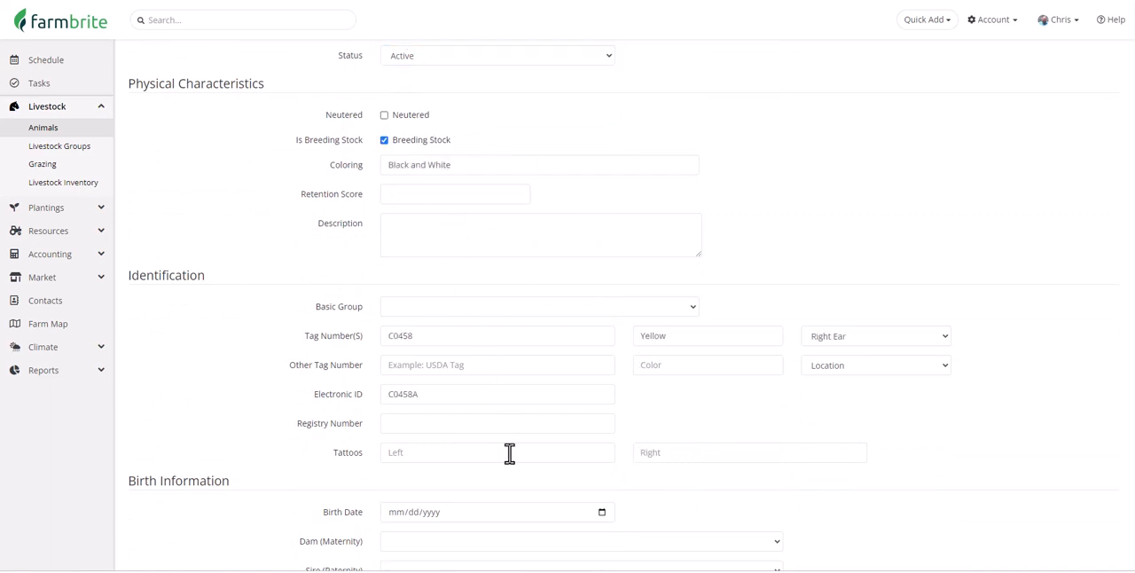
{"action": "scroll", "coordinate": [507, 452], "scroll_direction": "down", "scroll_amount": 4}
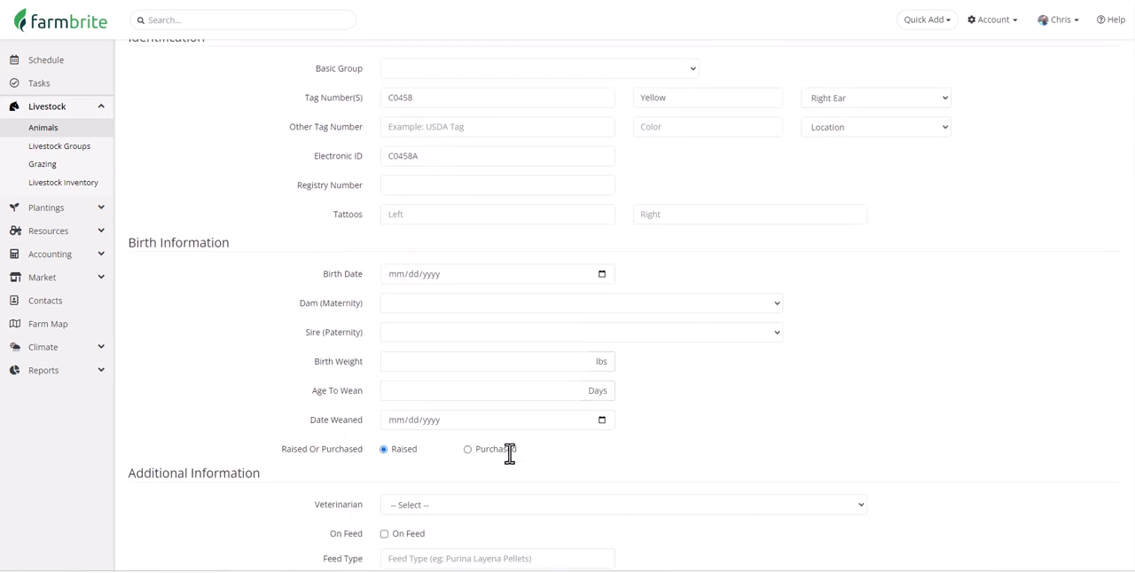
{"action": "scroll", "coordinate": [512, 461], "scroll_direction": "down", "scroll_amount": 2}
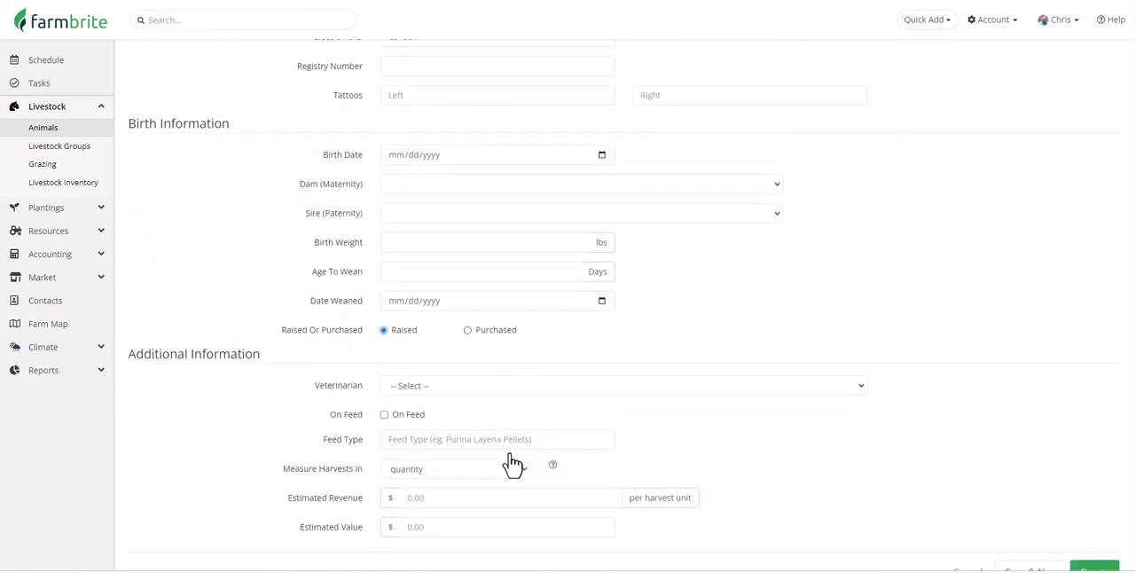
- Set the cow's birth date to 09/01/2021 and look through the dam and veterinarian choices, leaving both unselected
{"action": "left_click", "coordinate": [525, 154]}
{"action": "type", "text": "09012021"}
{"action": "left_click", "coordinate": [537, 184]}
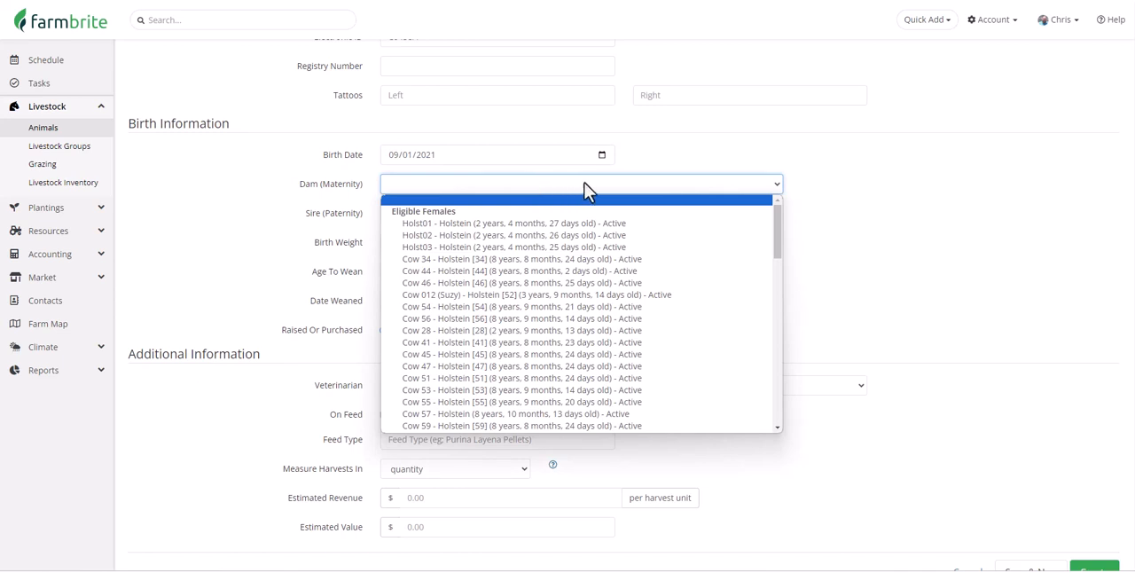
{"action": "left_click", "coordinate": [771, 185]}
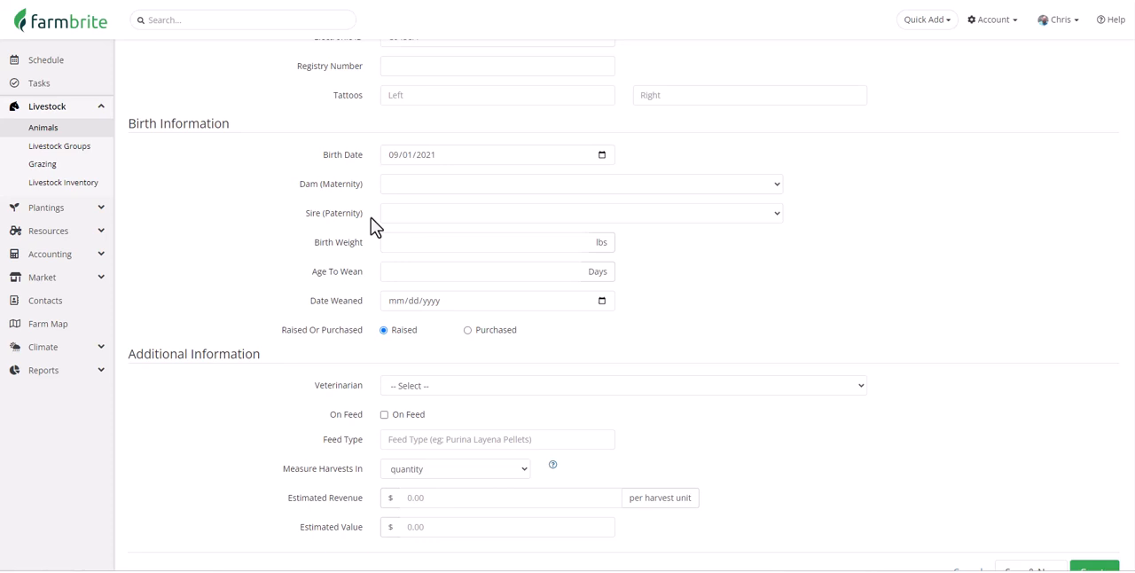
{"action": "scroll", "coordinate": [371, 218], "scroll_direction": "down", "scroll_amount": 1}
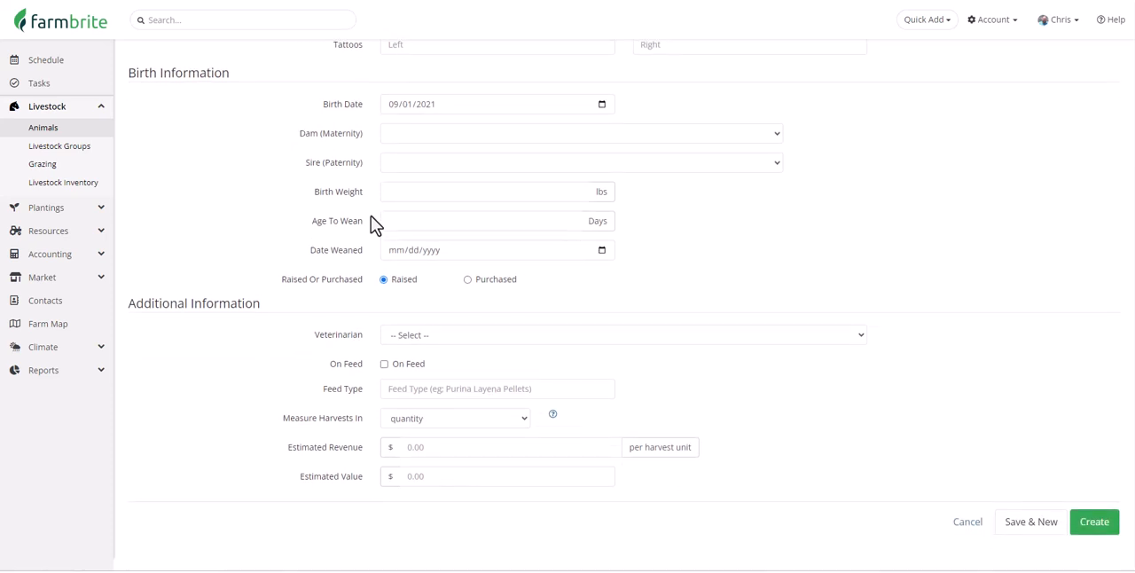
{"action": "left_click", "coordinate": [549, 346]}
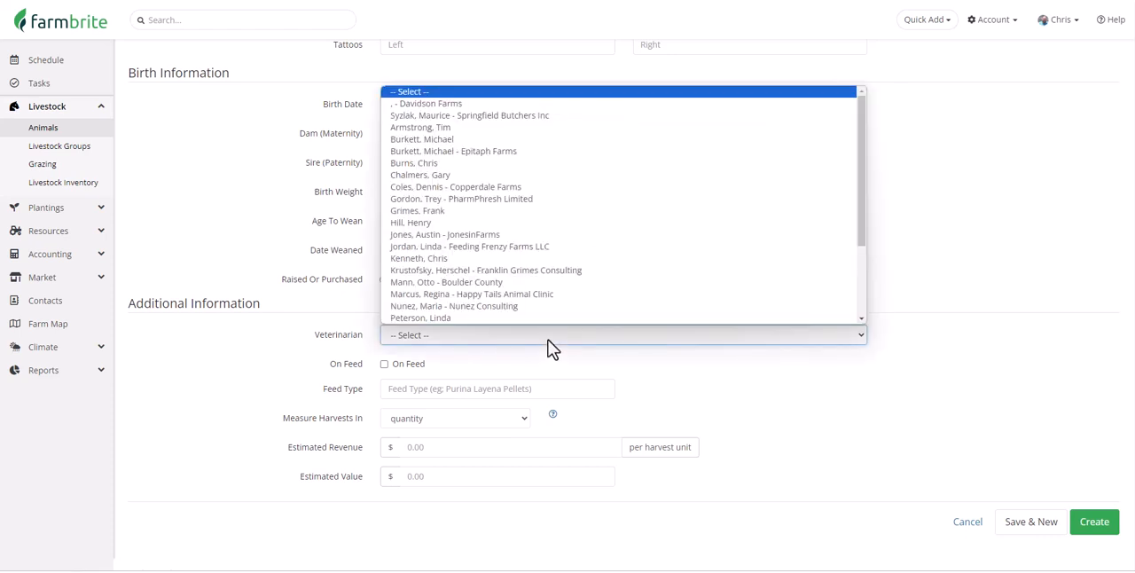
{"action": "left_click", "coordinate": [547, 339]}
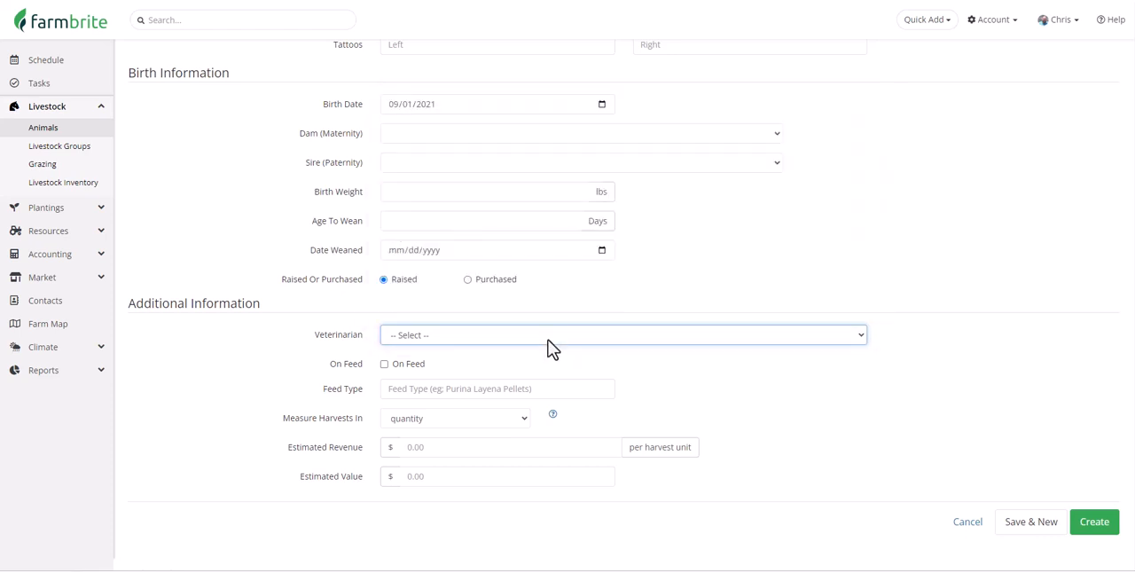
- Set harvests to be measured in gallons with an estimated revenue of $2.25 per harvest unit, and create the animal record
{"action": "left_click", "coordinate": [521, 430]}
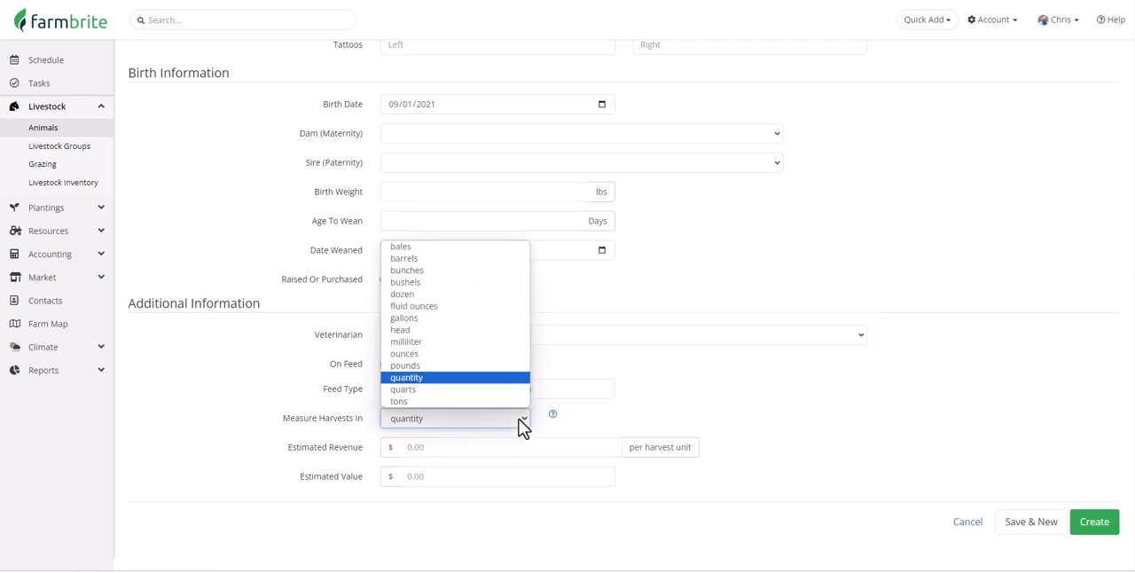
{"action": "left_click", "coordinate": [502, 319]}
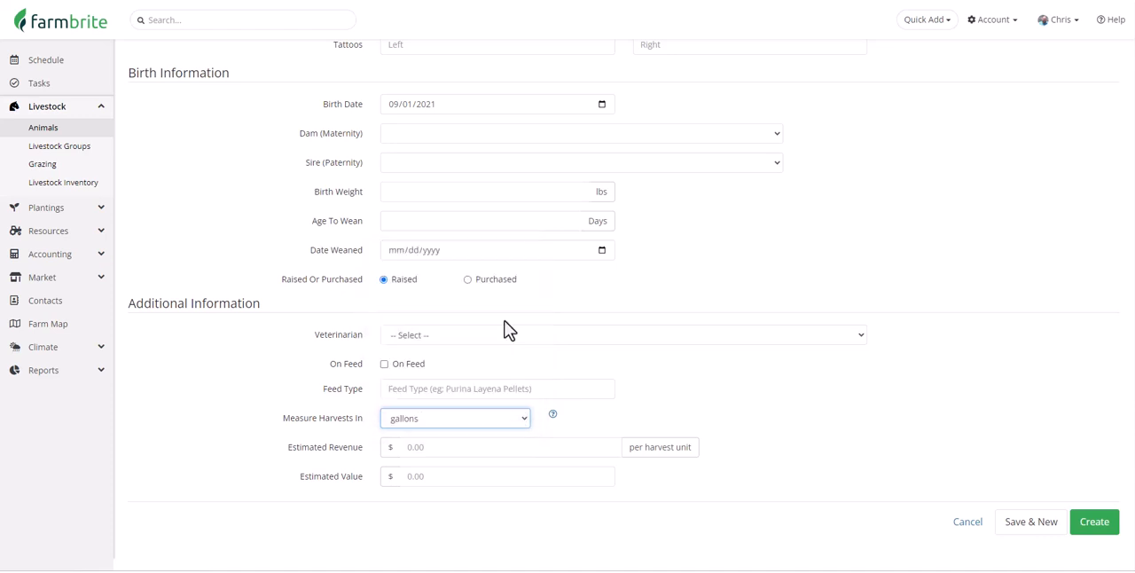
{"action": "left_click", "coordinate": [533, 418]}
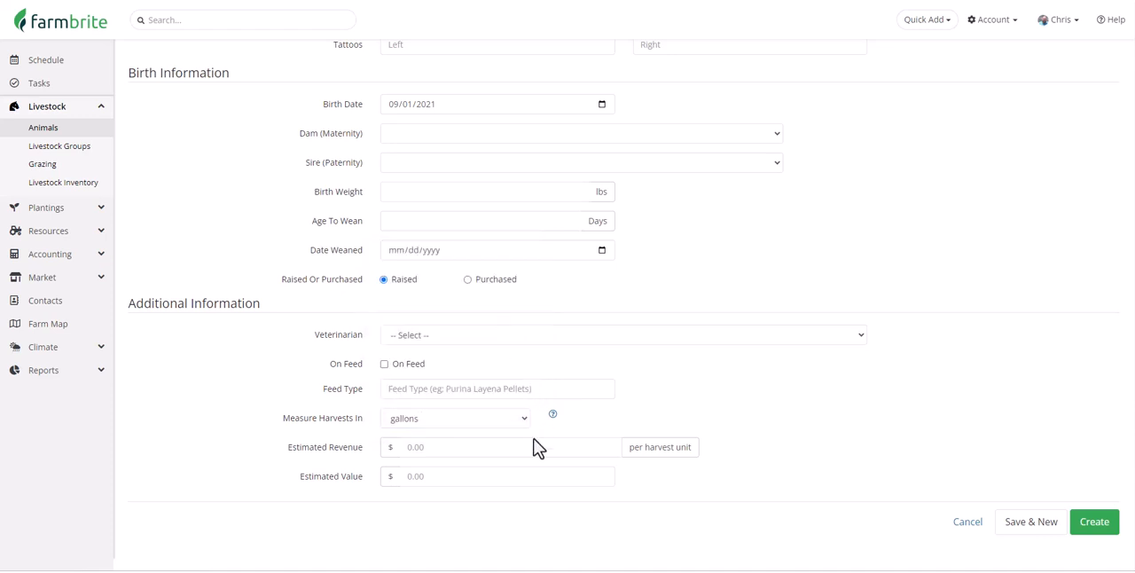
{"action": "left_click", "coordinate": [533, 446]}
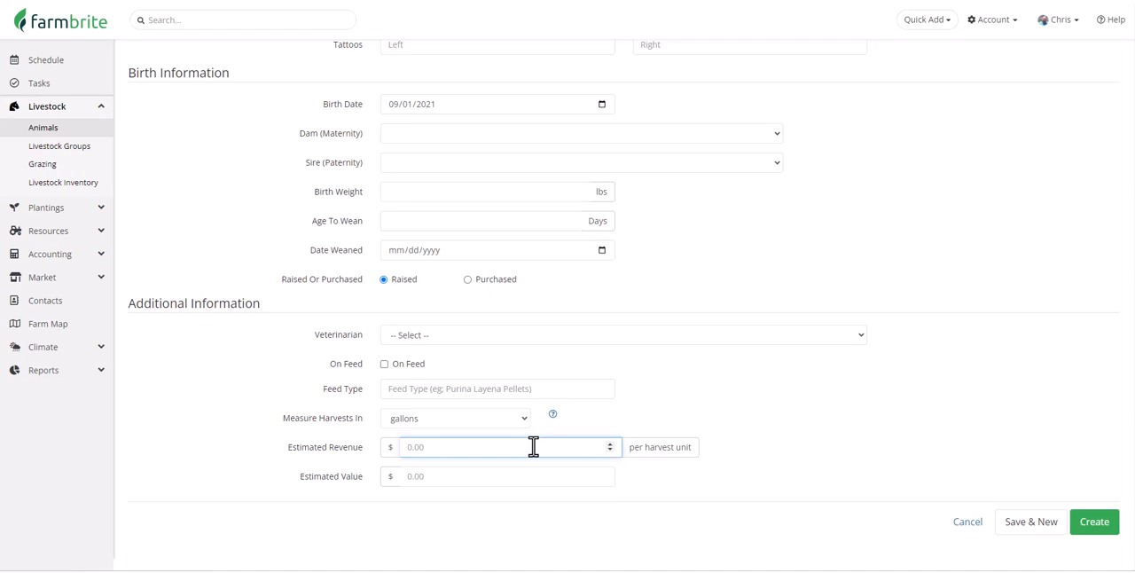
{"action": "type", "text": "2.25"}
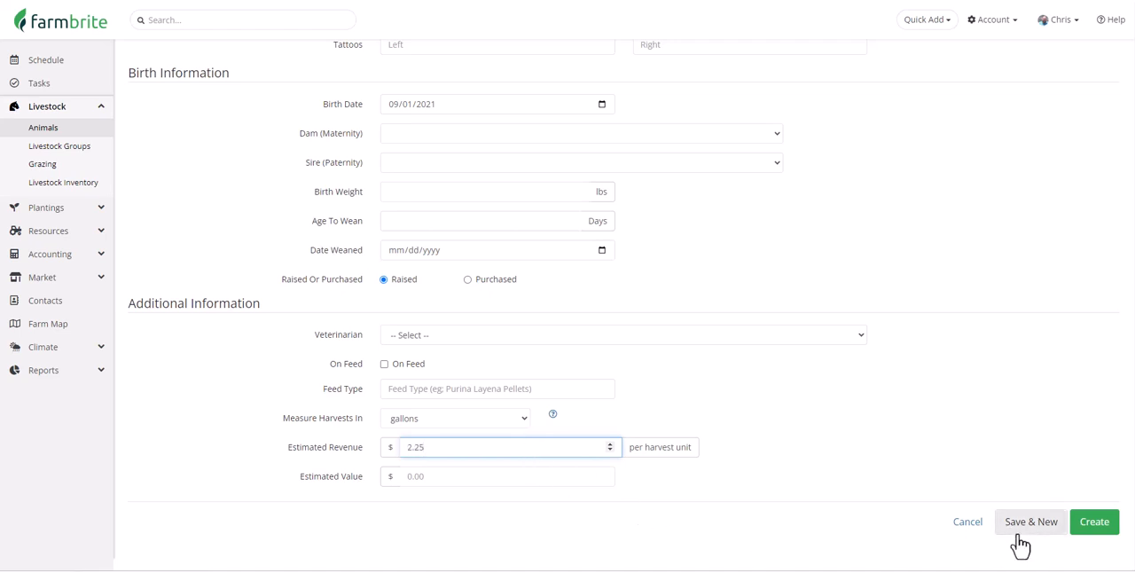
{"action": "left_click", "coordinate": [1096, 527]}
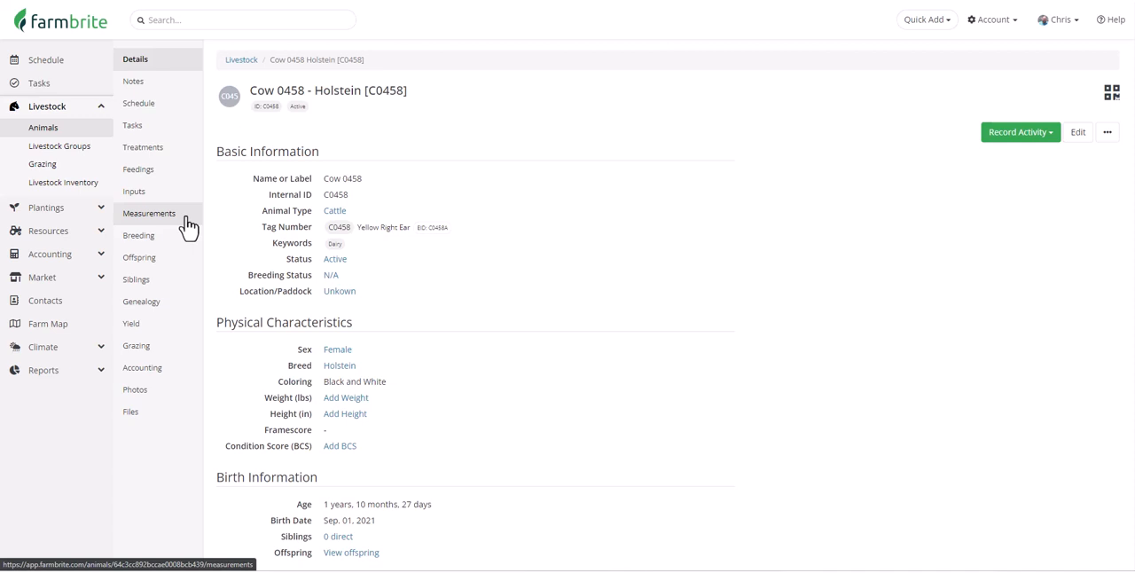
- Start a Vaccination treatment record for Cow 0458, subtracting 1 of Bar Vac Cd T (Fermicon) from the Barn Shelves : Section A bin inventory
{"action": "left_click", "coordinate": [180, 153]}
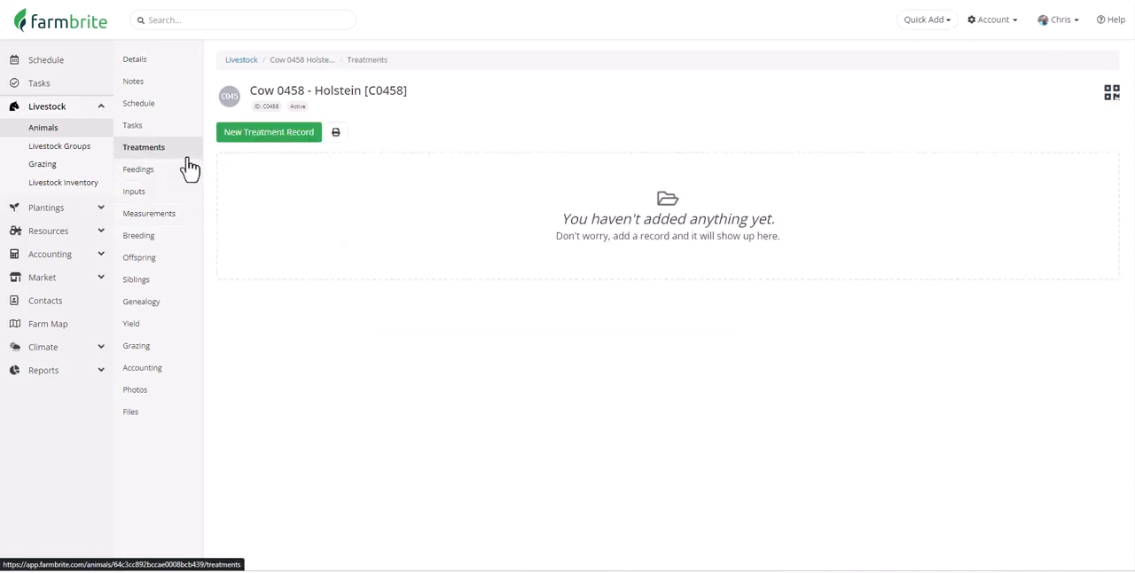
{"action": "left_click", "coordinate": [248, 134]}
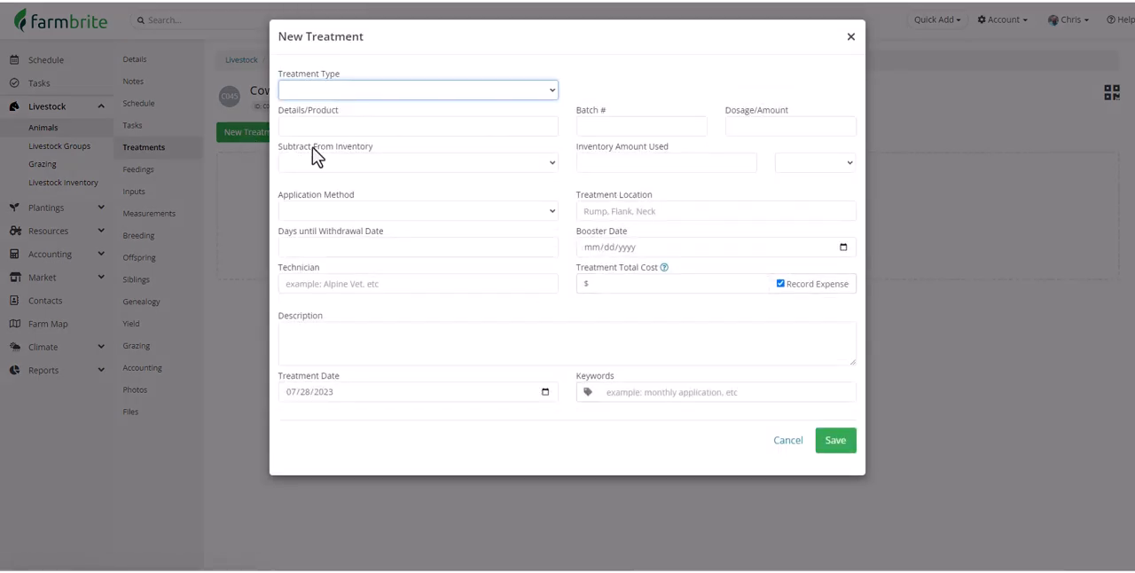
{"action": "left_click", "coordinate": [422, 92]}
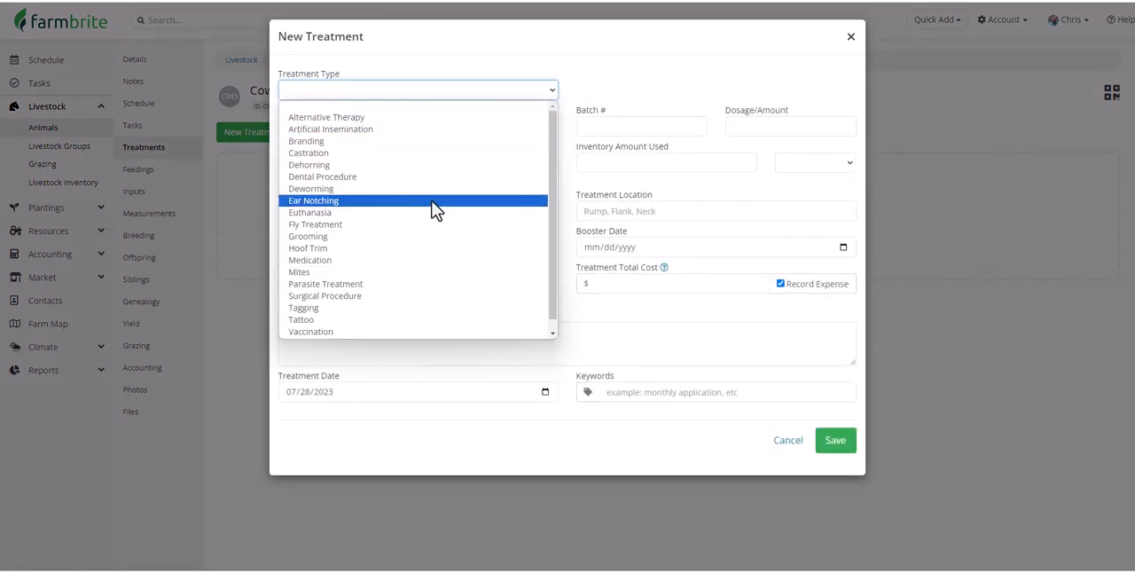
{"action": "left_click", "coordinate": [435, 333]}
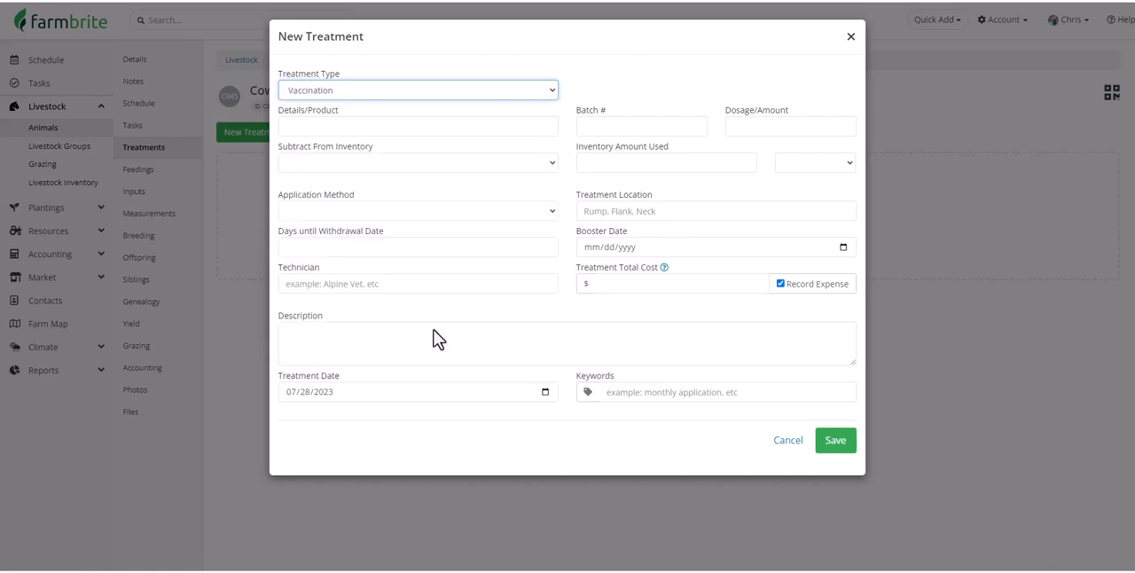
{"action": "left_click", "coordinate": [486, 162]}
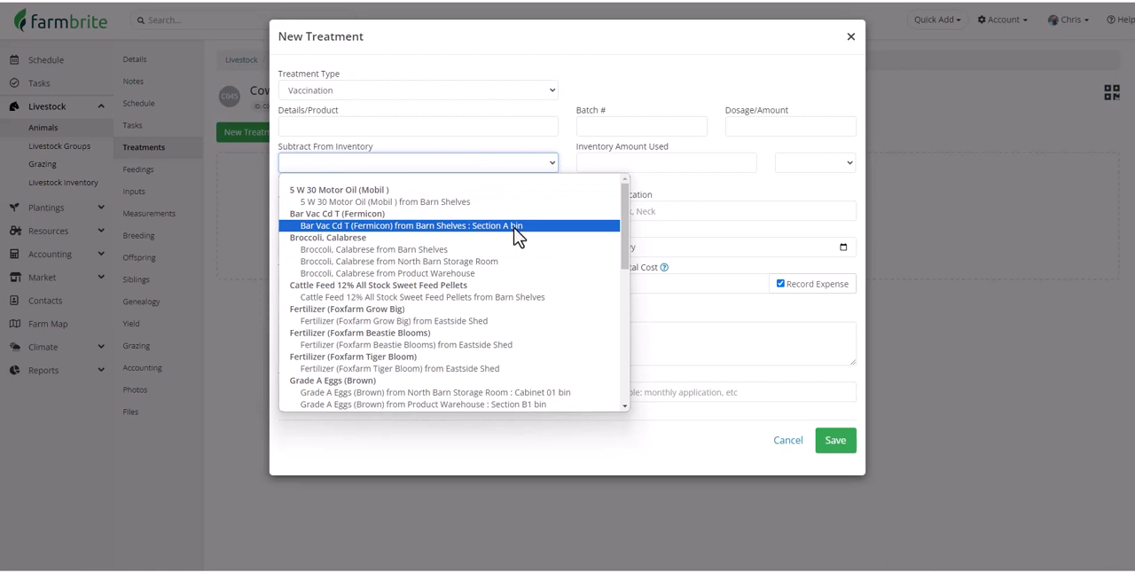
{"action": "left_click", "coordinate": [518, 227]}
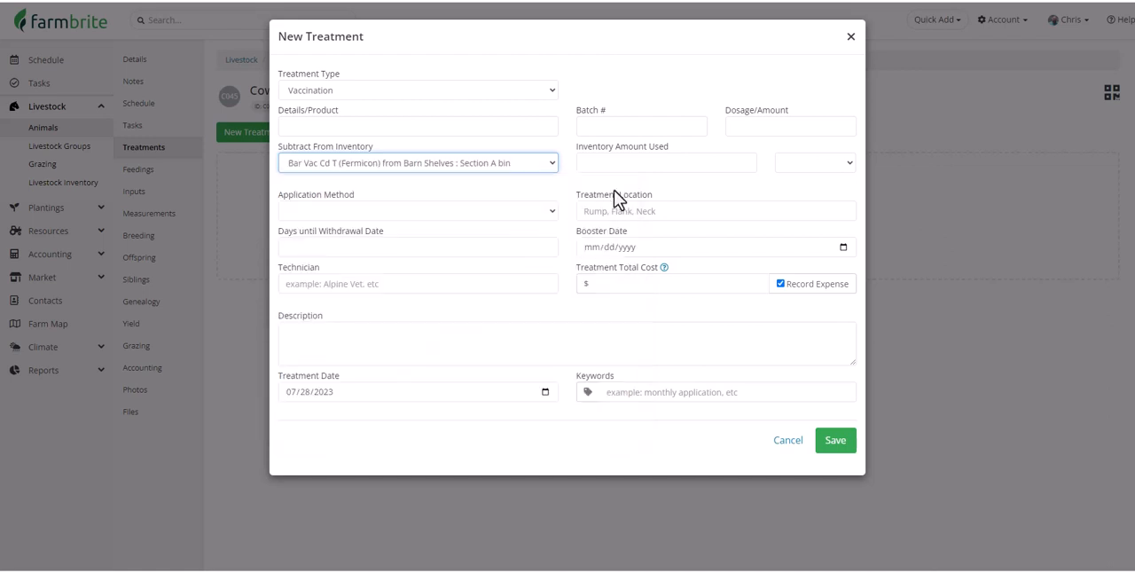
{"action": "left_click", "coordinate": [626, 162]}
{"action": "type", "text": "1"}
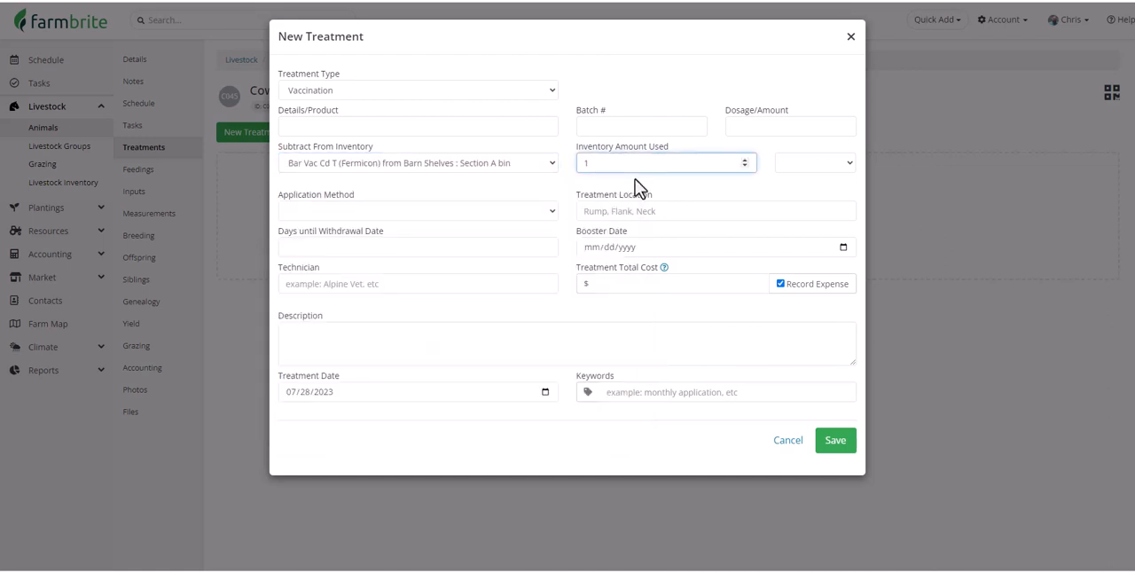
- Set the treatment's days until withdrawal to 14 and its total cost to $25, and save the record
{"action": "left_click", "coordinate": [524, 246]}
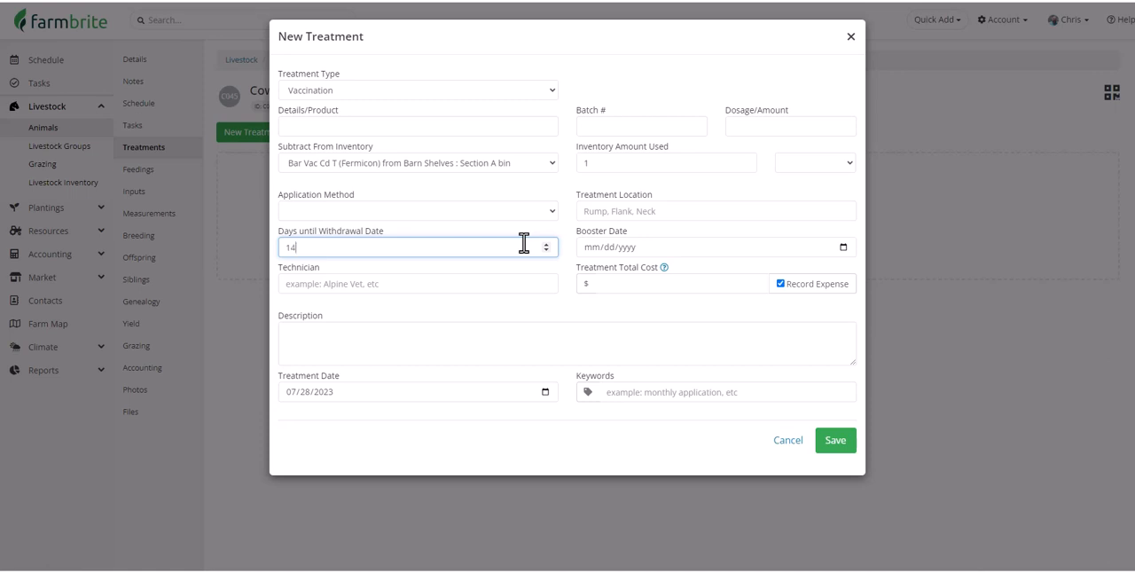
{"action": "left_click", "coordinate": [597, 281]}
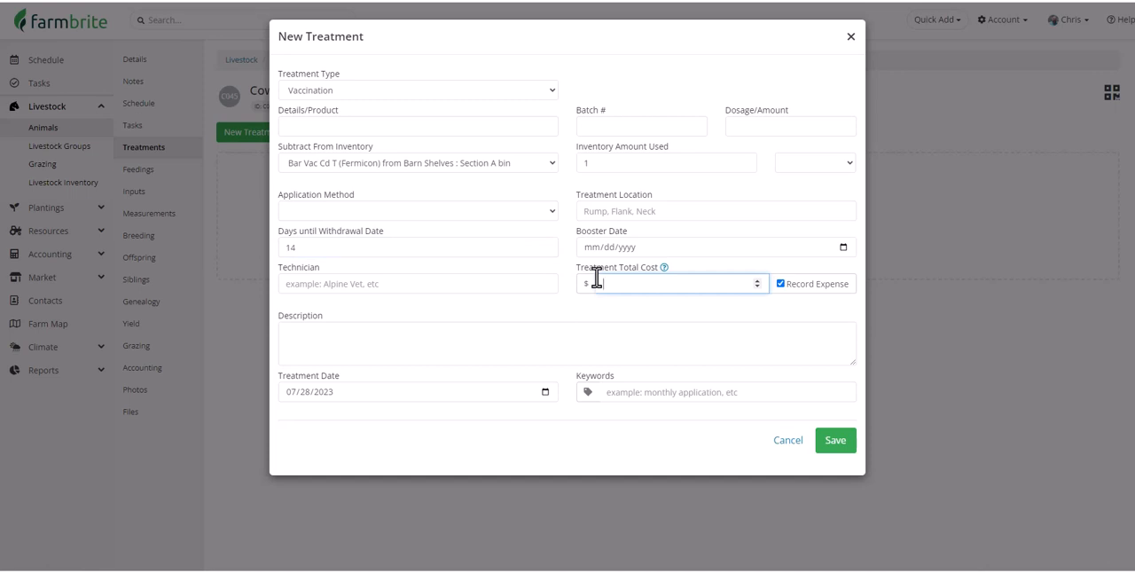
{"action": "type", "text": "25"}
{"action": "left_click", "coordinate": [831, 444]}
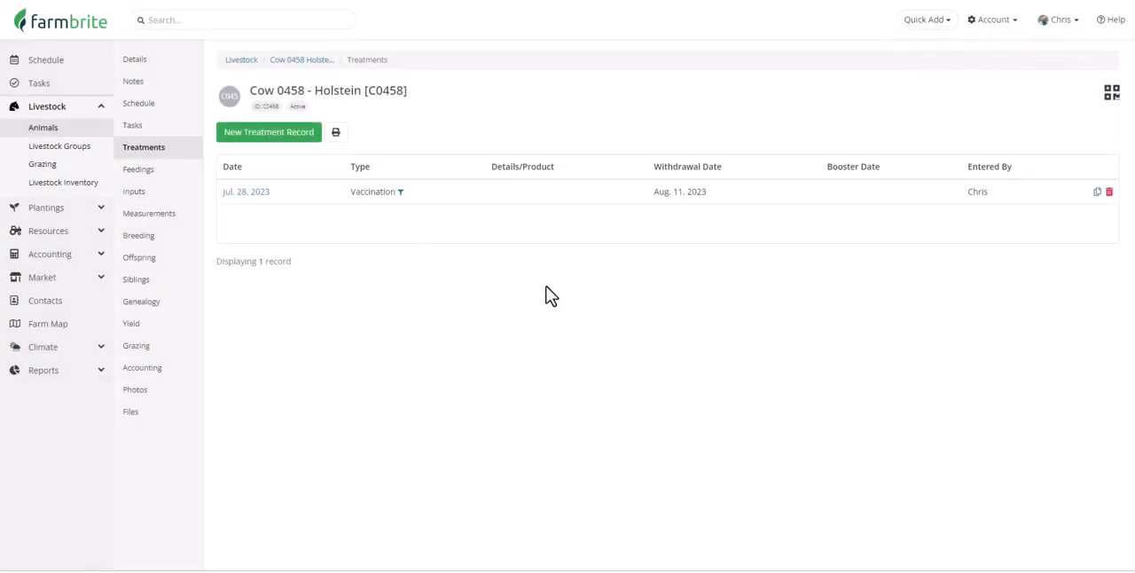
- Start a feeding record for the cow with 15 pounds of Cattle Feed 12% All Stock Sweet Feed Pellets from Barn Shelves
{"action": "left_click", "coordinate": [192, 178]}
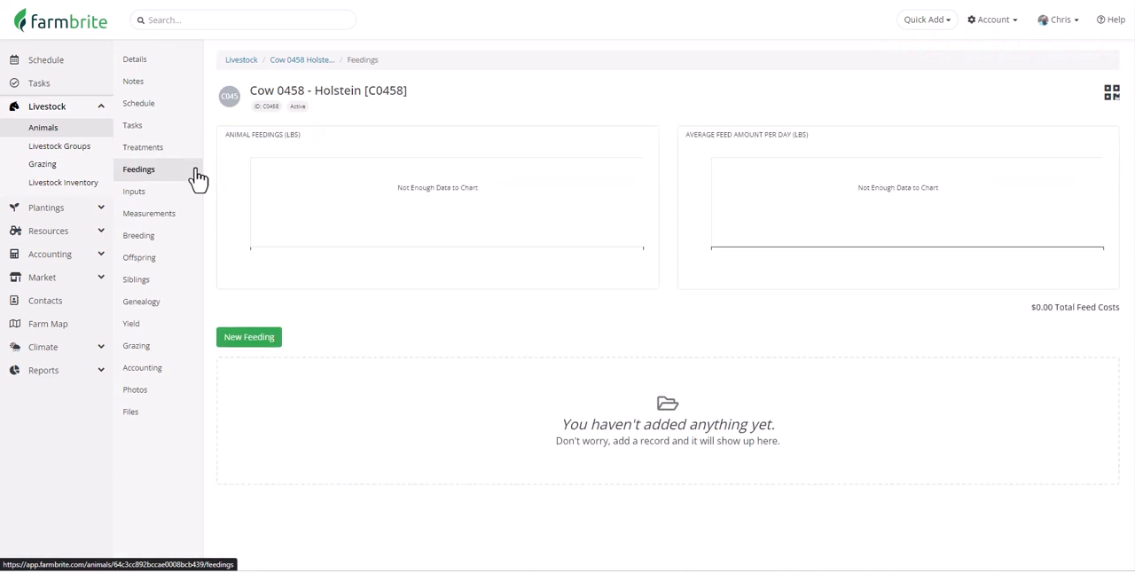
{"action": "left_click", "coordinate": [251, 342]}
{"action": "left_click", "coordinate": [547, 74]}
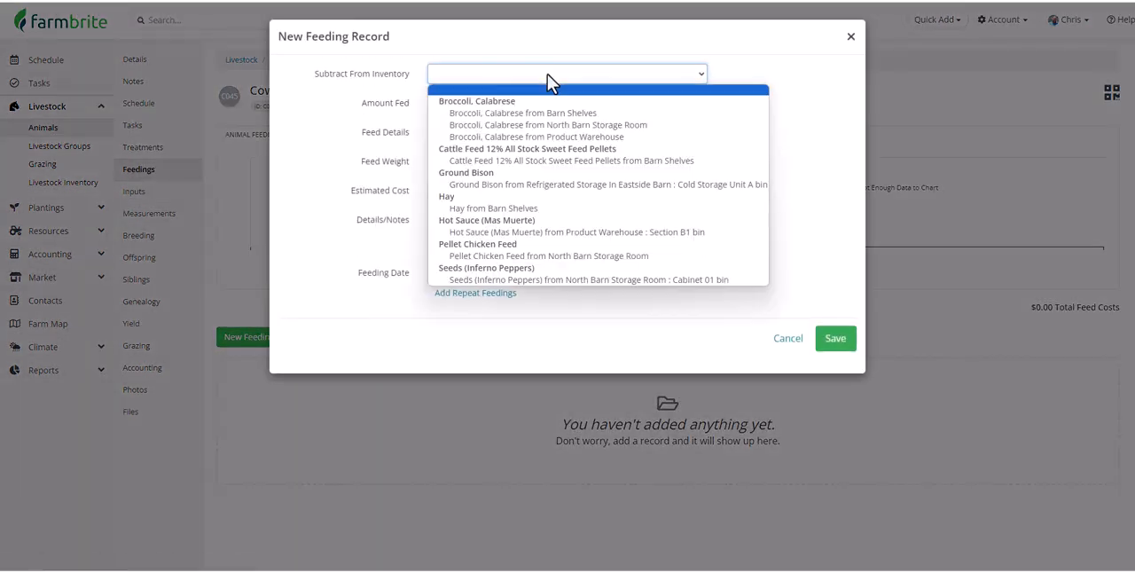
{"action": "left_click", "coordinate": [571, 161]}
{"action": "left_click", "coordinate": [519, 104]}
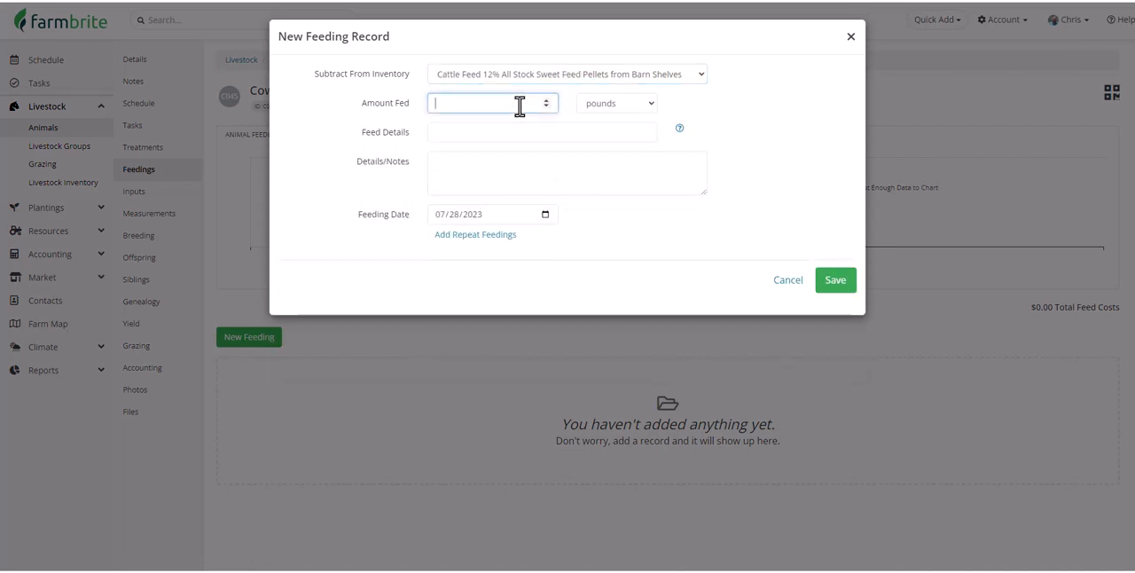
{"action": "type", "text": "15"}
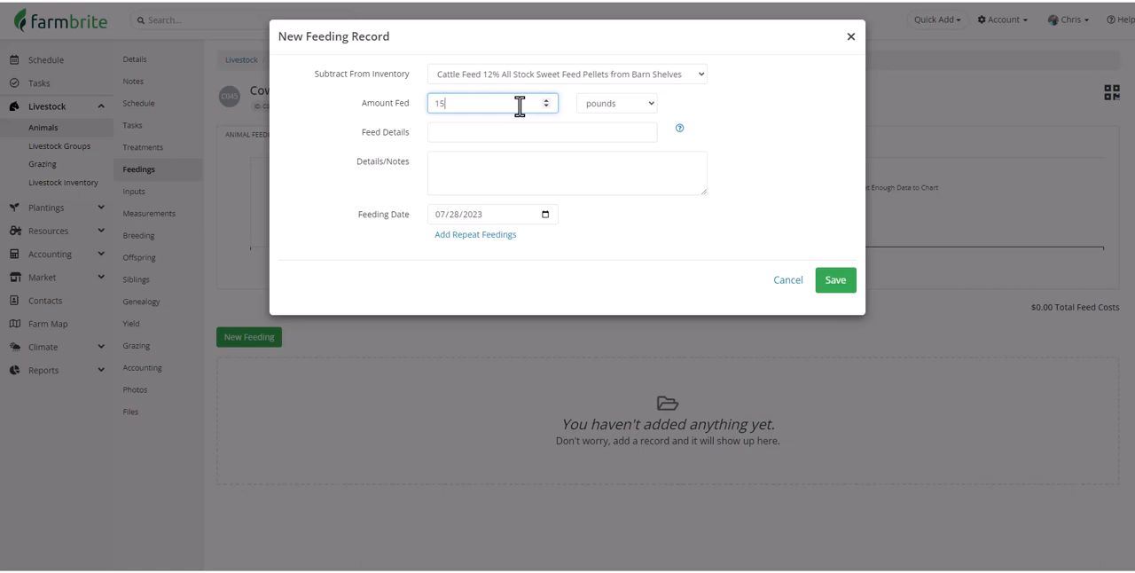
- Clear the feeding's inventory source and set the unit of the amount fed to pounds
{"action": "left_click", "coordinate": [531, 76]}
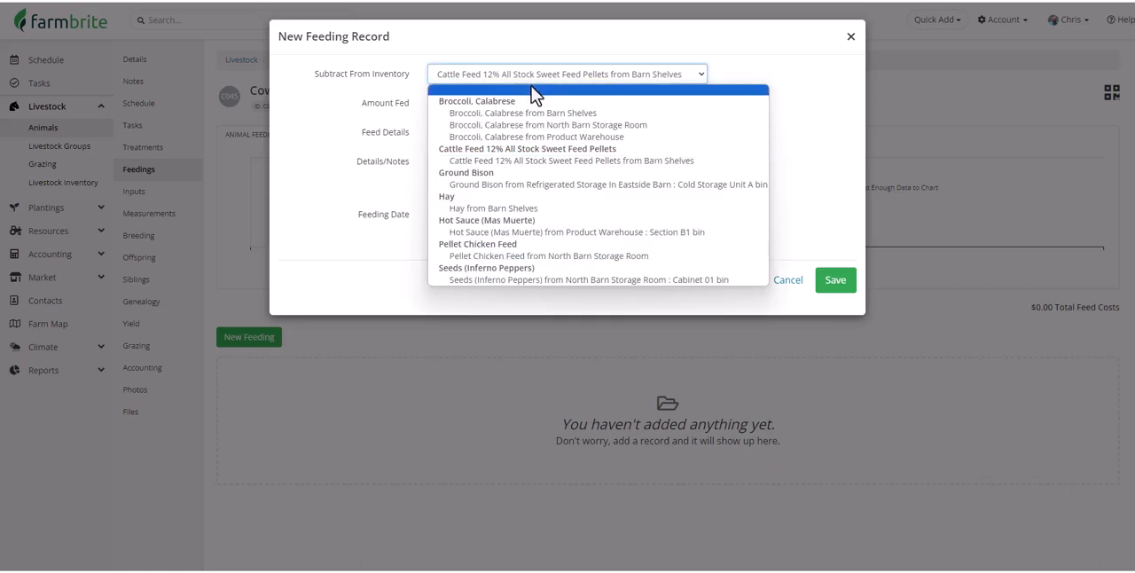
{"action": "left_click", "coordinate": [531, 92]}
{"action": "left_click", "coordinate": [519, 103]}
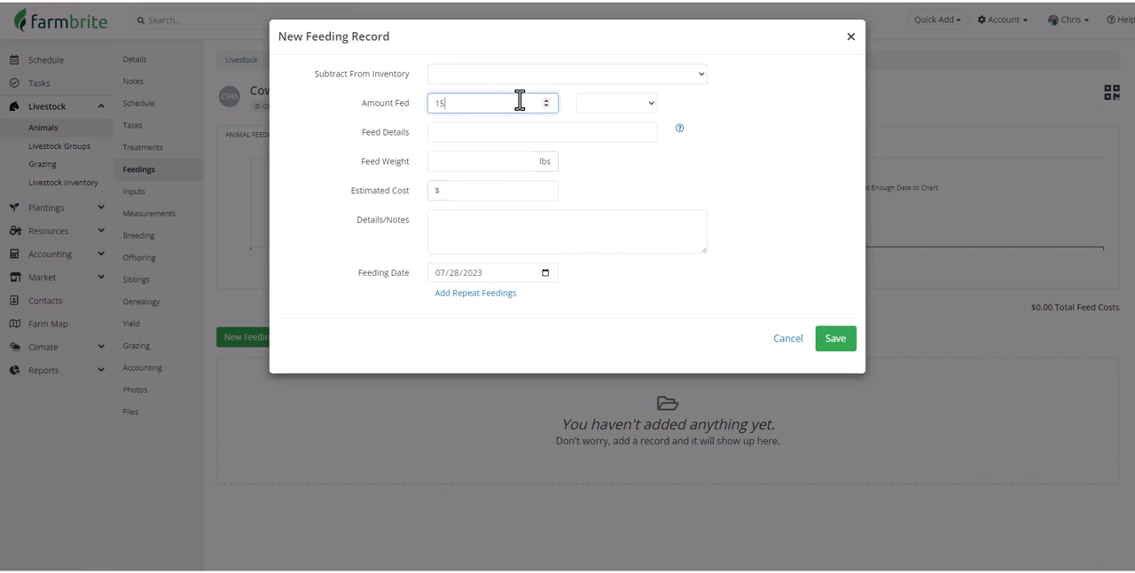
{"action": "left_click", "coordinate": [603, 104]}
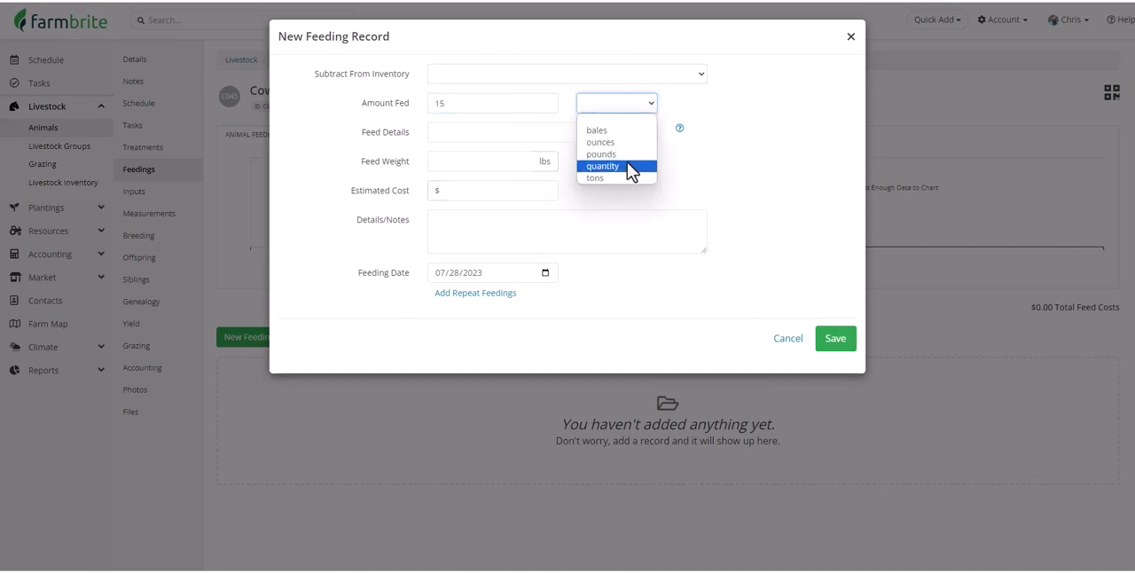
{"action": "left_click", "coordinate": [626, 154]}
- Enter Cattle Feed as the feed details with an estimated cost of $30, and save the feeding record
{"action": "left_click", "coordinate": [611, 133]}
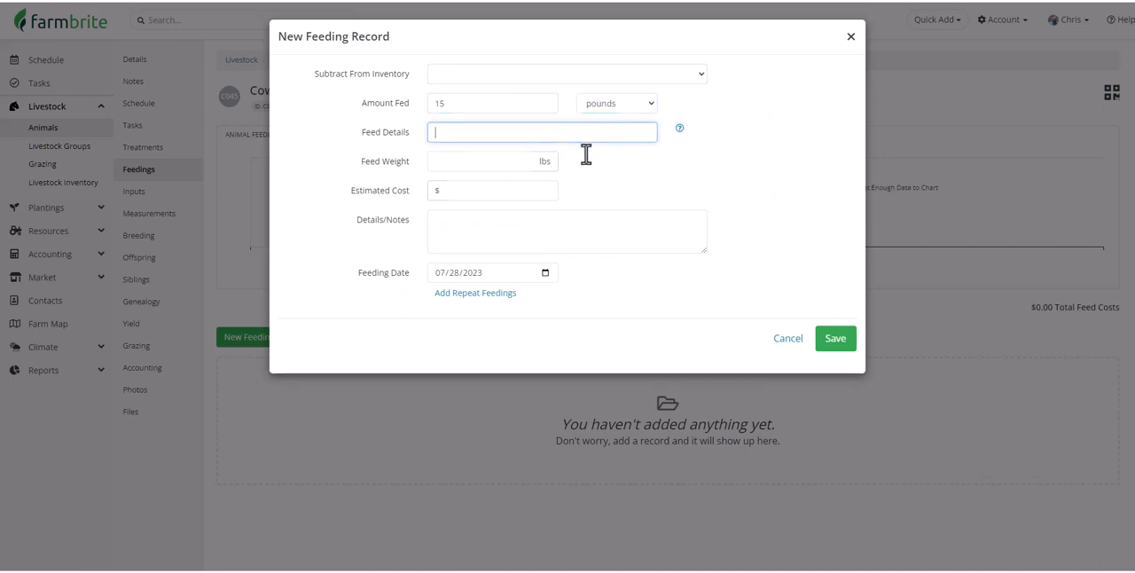
{"action": "type", "text": "Cattle Feed"}
{"action": "left_click", "coordinate": [500, 190]}
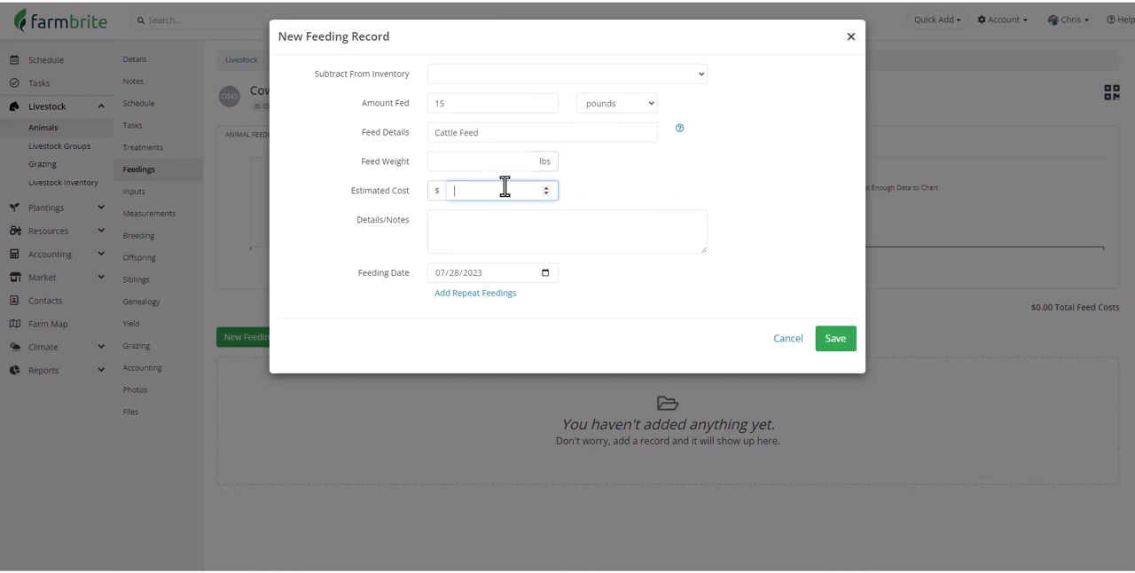
{"action": "type", "text": "30"}
{"action": "left_click", "coordinate": [831, 344]}
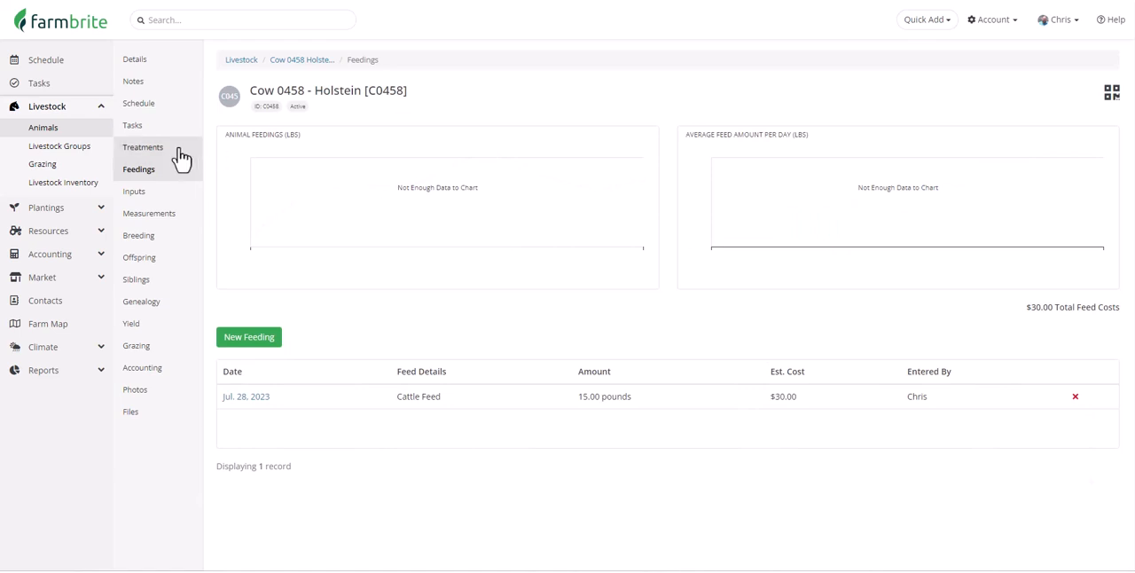
- Record an input of 10 pounds of Saw Dust And Wood Chip Cattle Bedding from Westside Shed under the category Bedding, and save it
{"action": "left_click", "coordinate": [174, 198]}
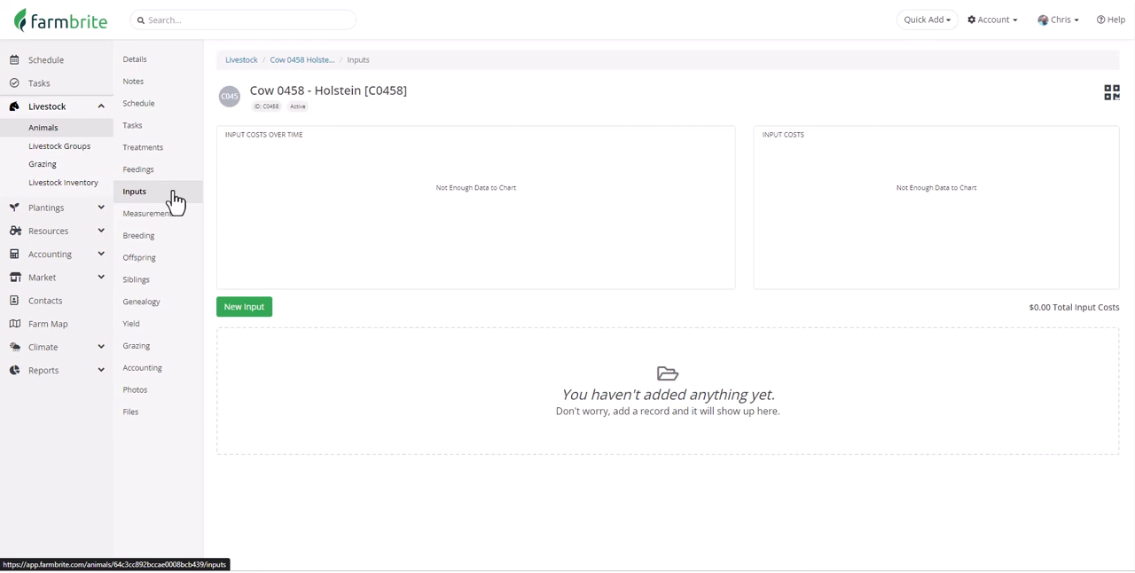
{"action": "left_click", "coordinate": [247, 310]}
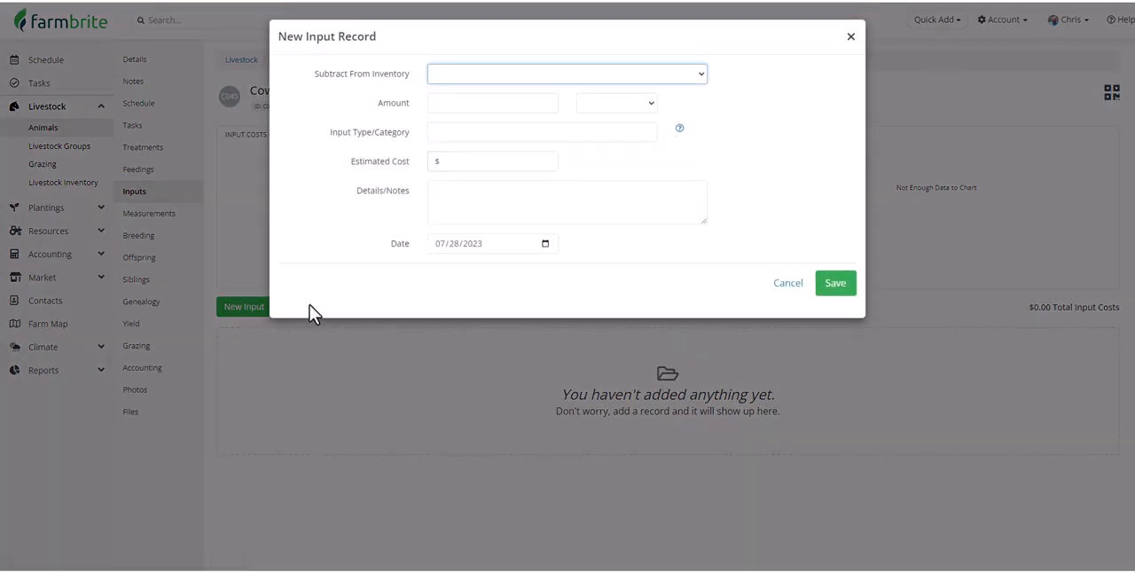
{"action": "left_click", "coordinate": [574, 78]}
{"action": "scroll", "coordinate": [574, 160], "scroll_direction": "down", "scroll_amount": 10}
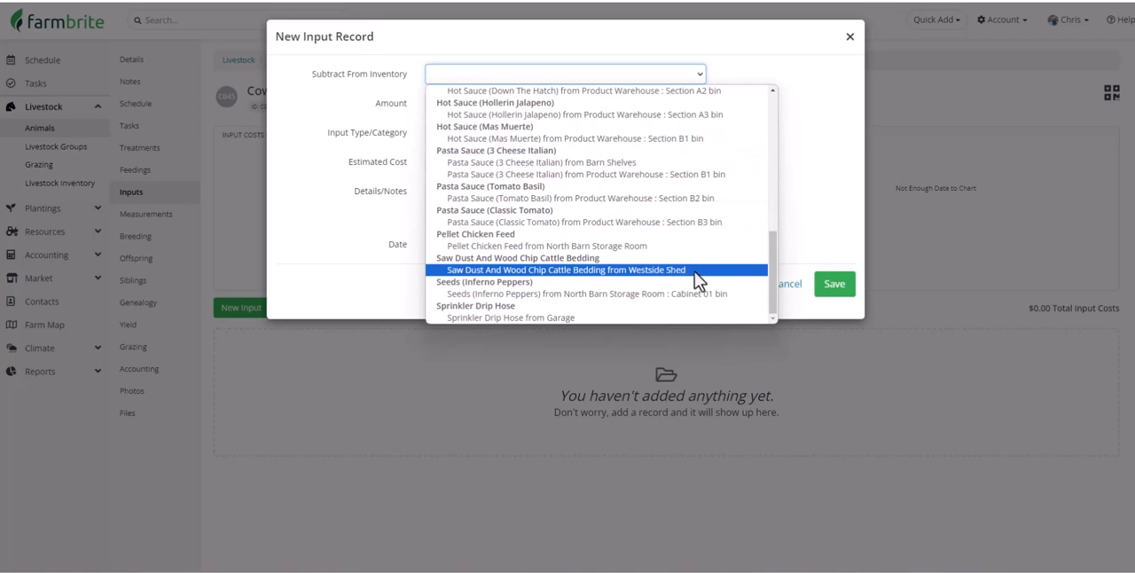
{"action": "left_click", "coordinate": [700, 270]}
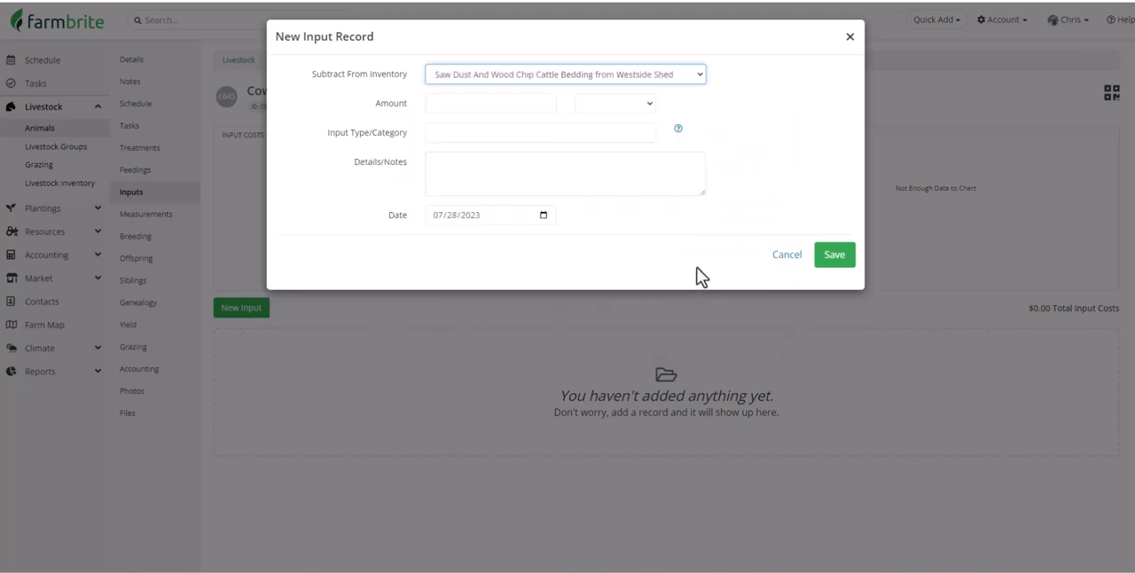
{"action": "left_click", "coordinate": [610, 132]}
{"action": "type", "text": "Bedding"}
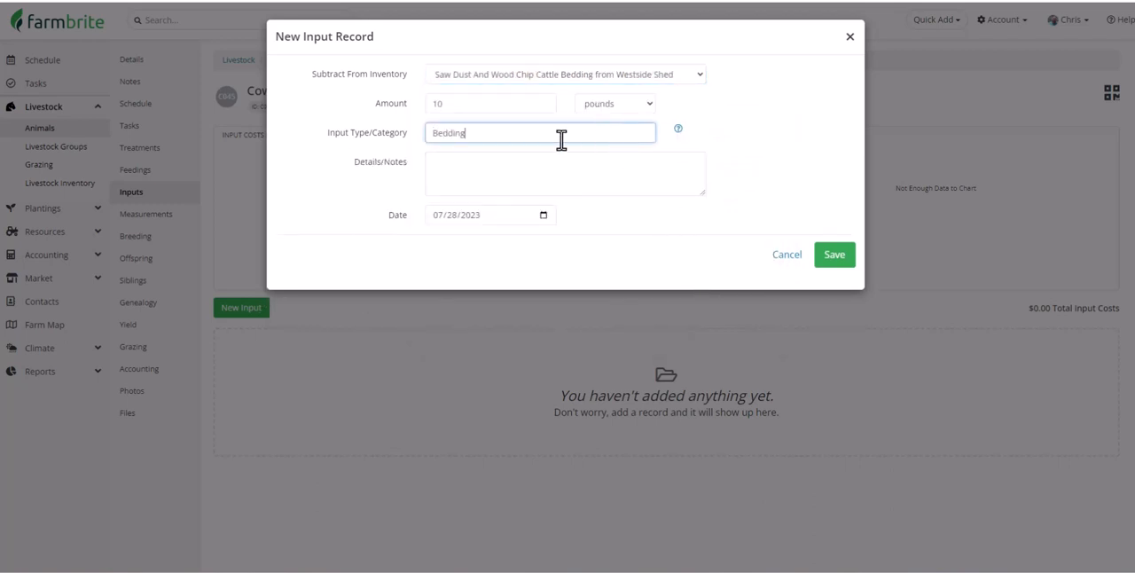
{"action": "left_click", "coordinate": [819, 256]}
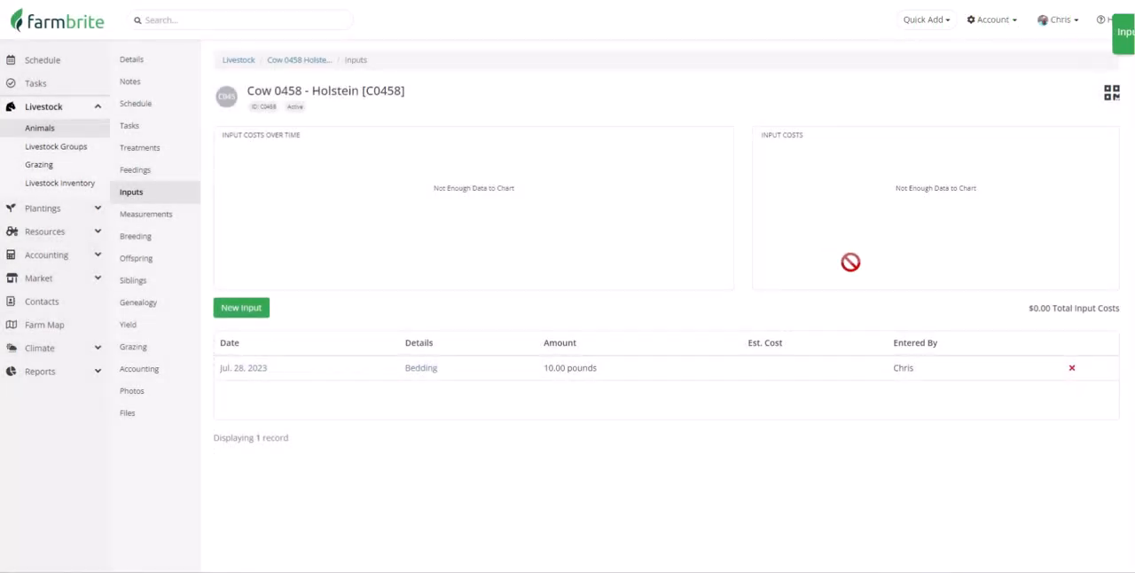
- Start a new measurement for the cow with a weight of 742 lbs and a height of 65 inches
{"action": "left_click", "coordinate": [177, 216]}
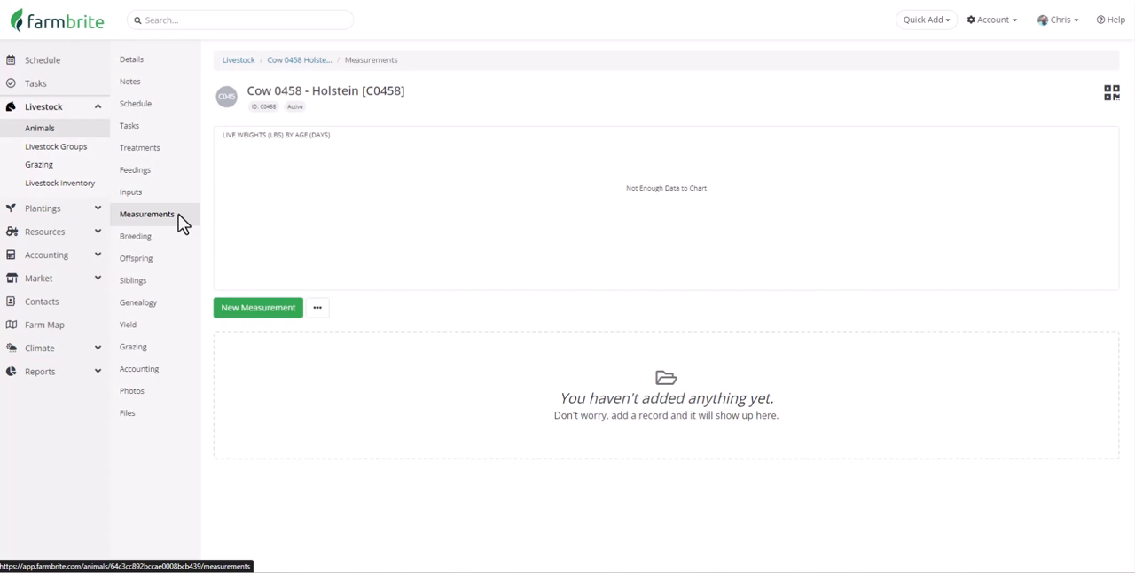
{"action": "left_click", "coordinate": [276, 319]}
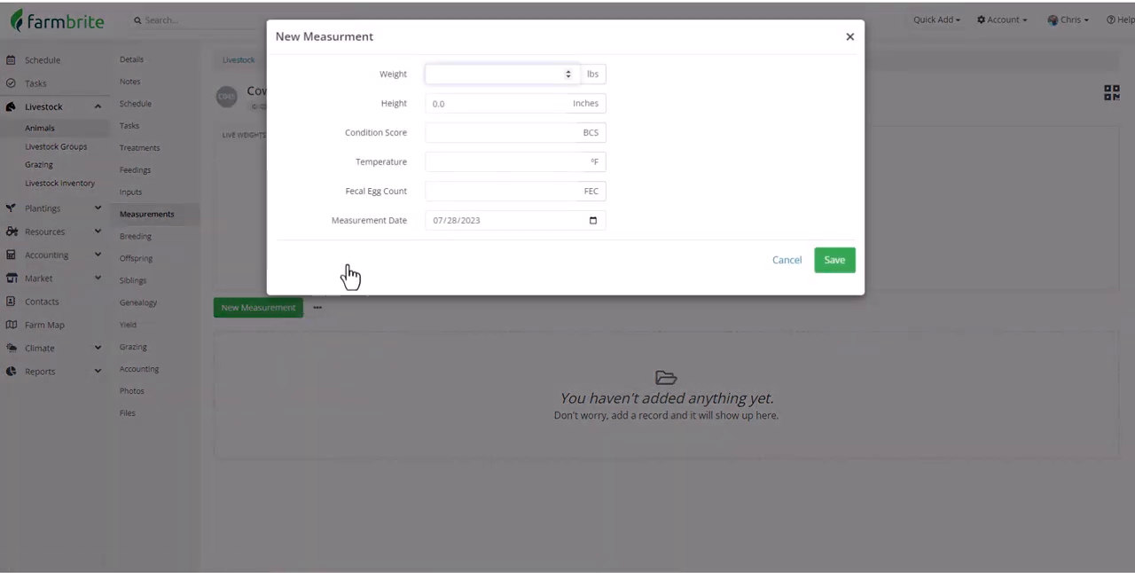
{"action": "type", "text": "742"}
{"action": "left_click", "coordinate": [487, 103]}
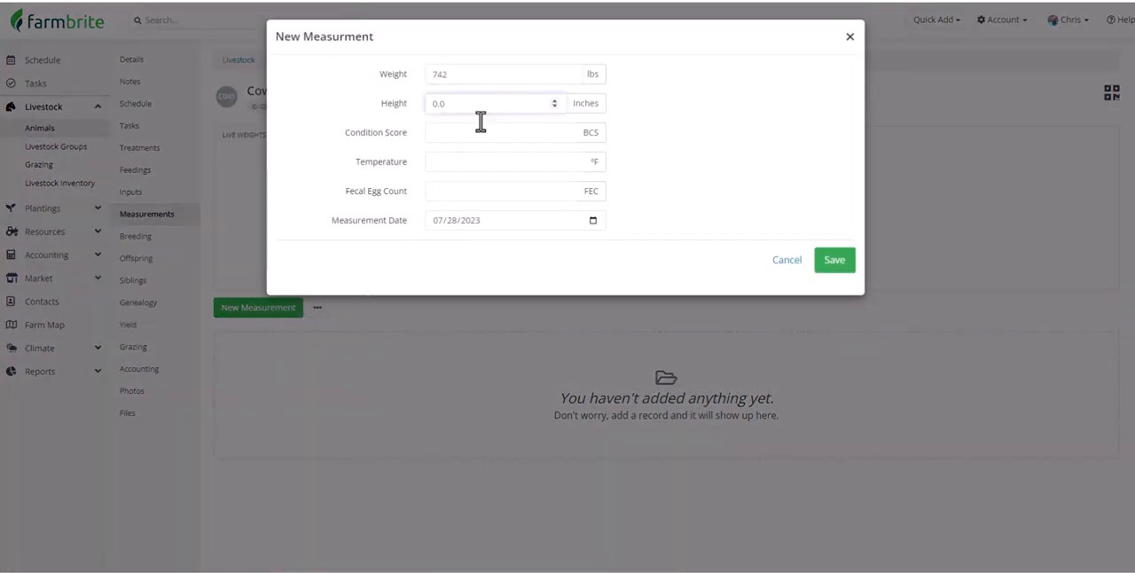
{"action": "key", "text": "BackSpace"}
{"action": "key", "text": "BackSpace"}
{"action": "key", "text": "BackSpace"}
{"action": "type", "text": "65"}
- Set the measurement's condition score to 6.1 and temperature to 97.5 °F, and save it
{"action": "left_click", "coordinate": [482, 132]}
{"action": "type", "text": "6.1"}
{"action": "left_click", "coordinate": [461, 162]}
{"action": "type", "text": "97.5"}
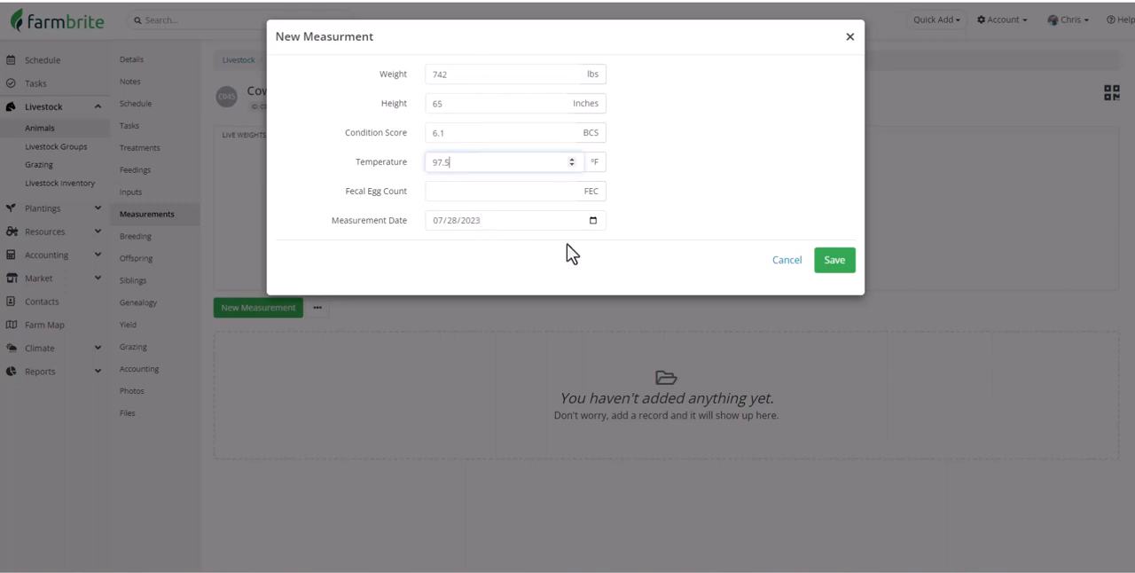
{"action": "left_click", "coordinate": [834, 257]}
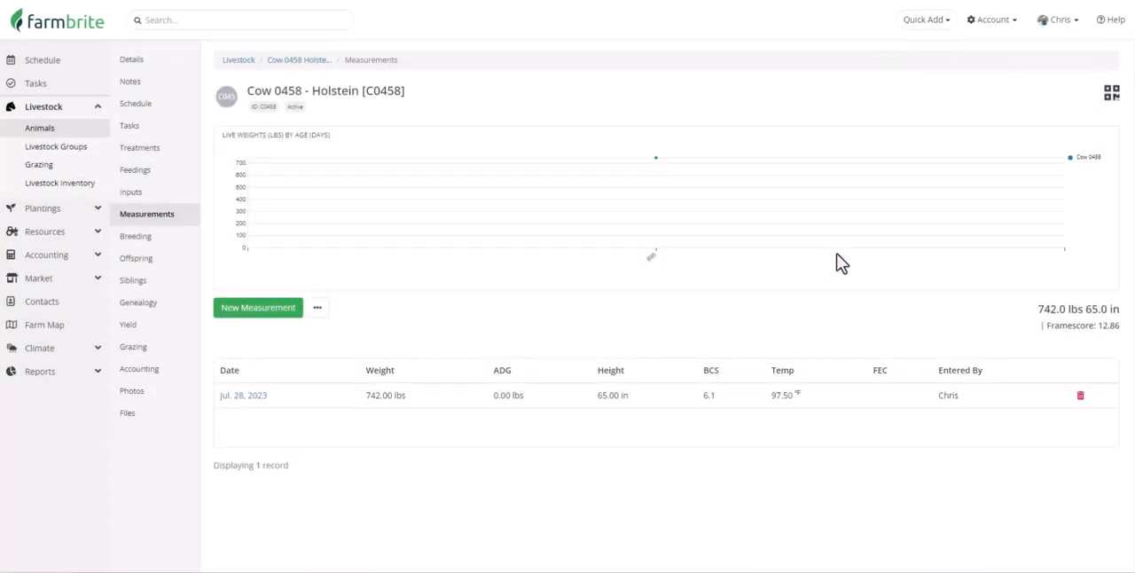
{"action": "left_click", "coordinate": [322, 312]}
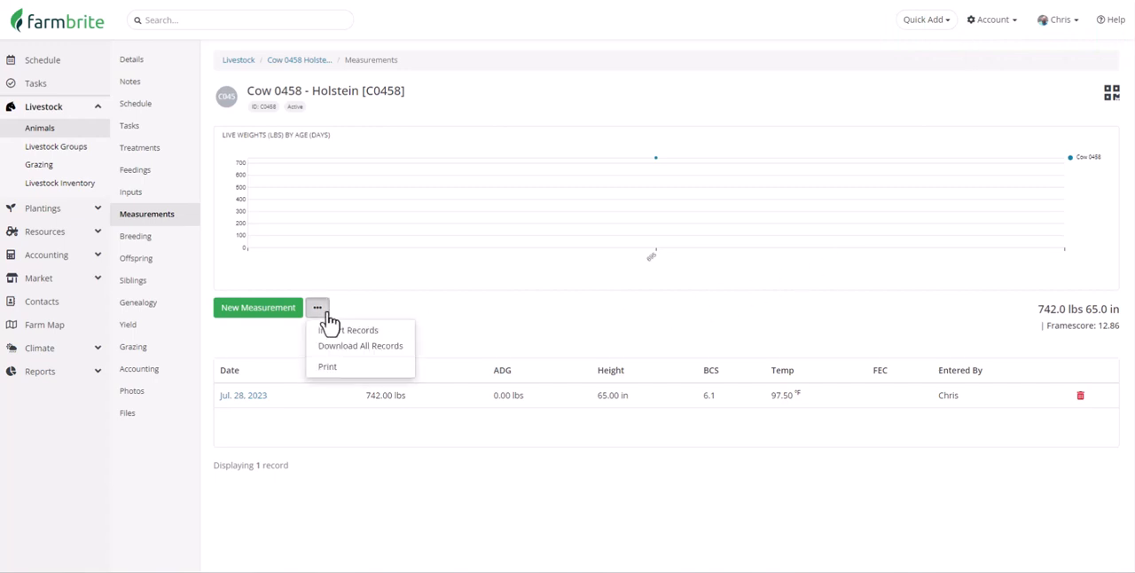
{"action": "left_click", "coordinate": [400, 335]}
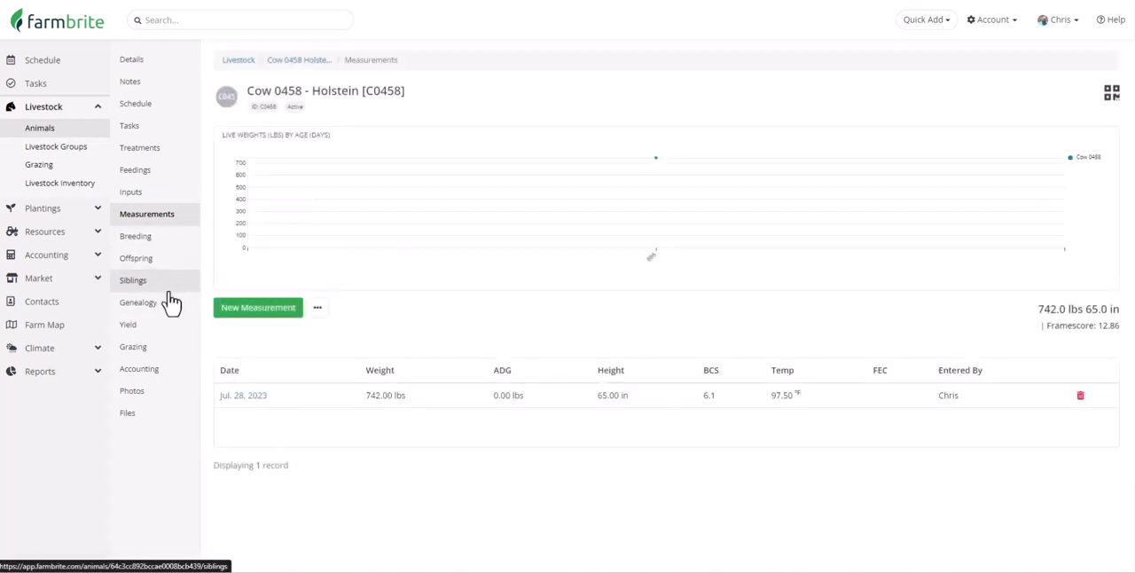
- Start a breeding record for Cow 0458 with the status Exposed and the method Natural Service
{"action": "left_click", "coordinate": [186, 246]}
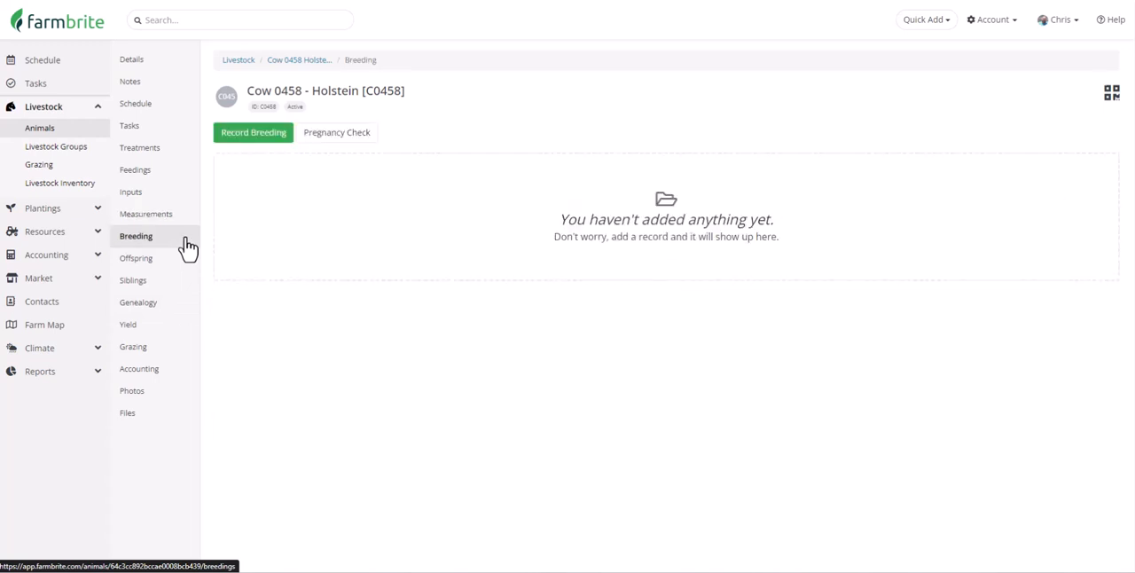
{"action": "left_click", "coordinate": [272, 149]}
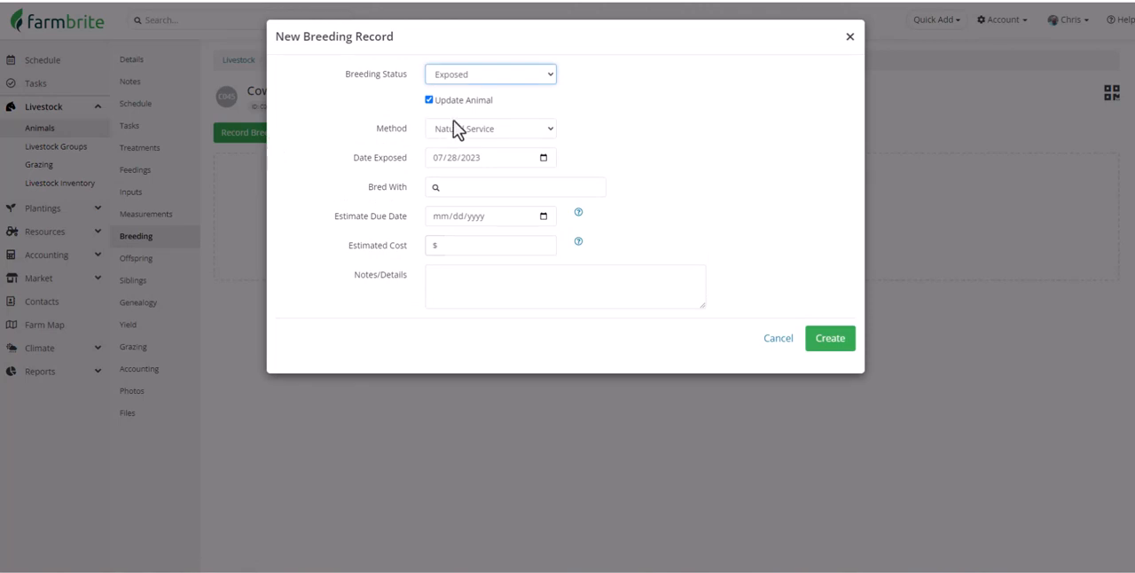
{"action": "left_click", "coordinate": [534, 74]}
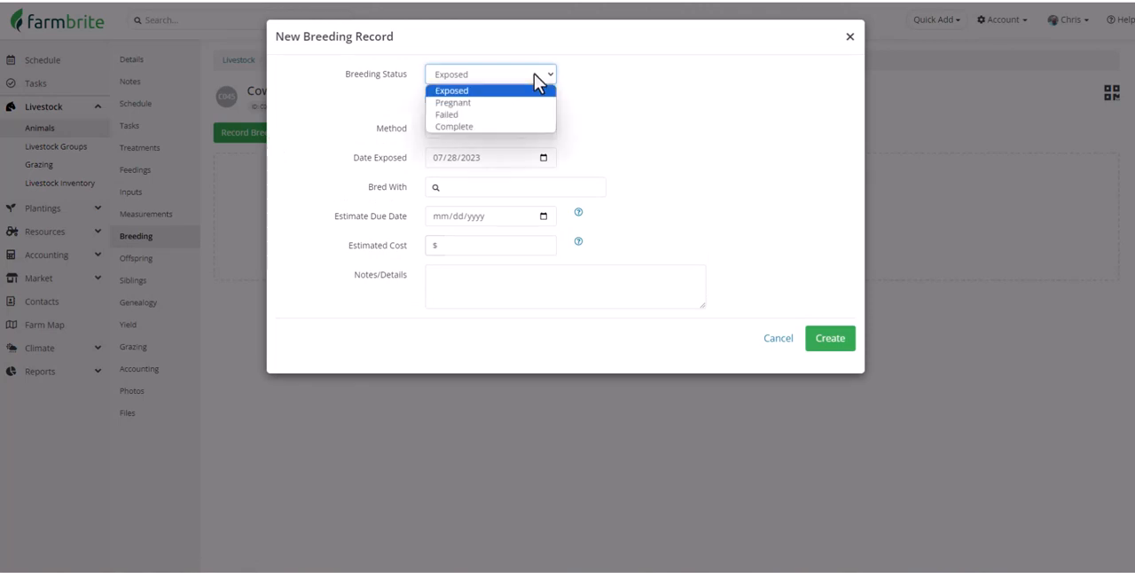
{"action": "left_click", "coordinate": [534, 74]}
{"action": "left_click", "coordinate": [554, 130]}
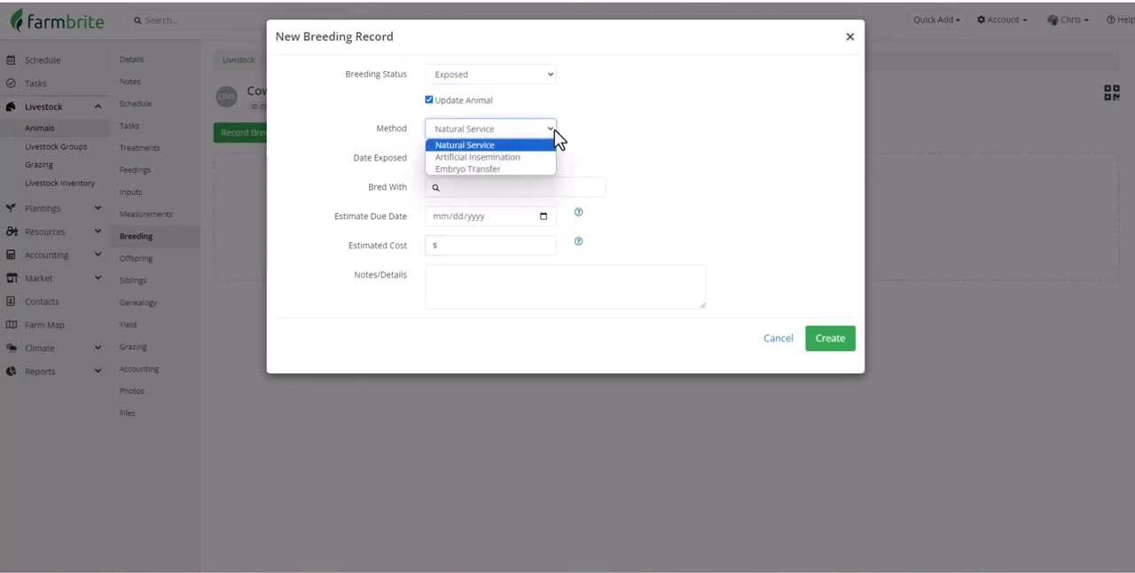
{"action": "left_click", "coordinate": [554, 129]}
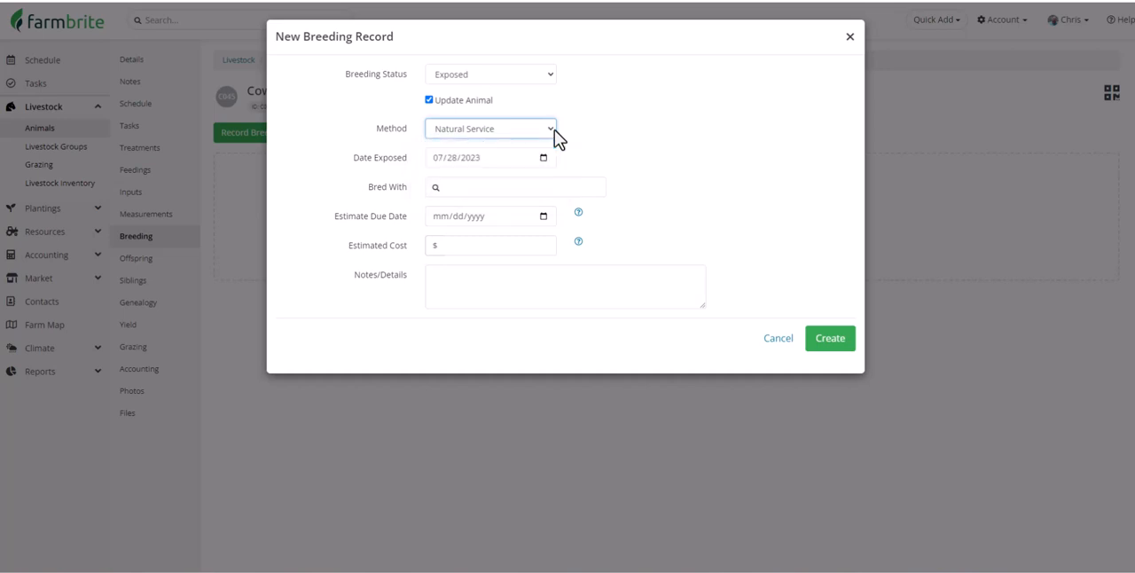
- Set Bull 08 [Vinny] as the animal bred with, and create the breeding record
{"action": "left_click", "coordinate": [554, 187]}
{"action": "type", "text": "vinny"}
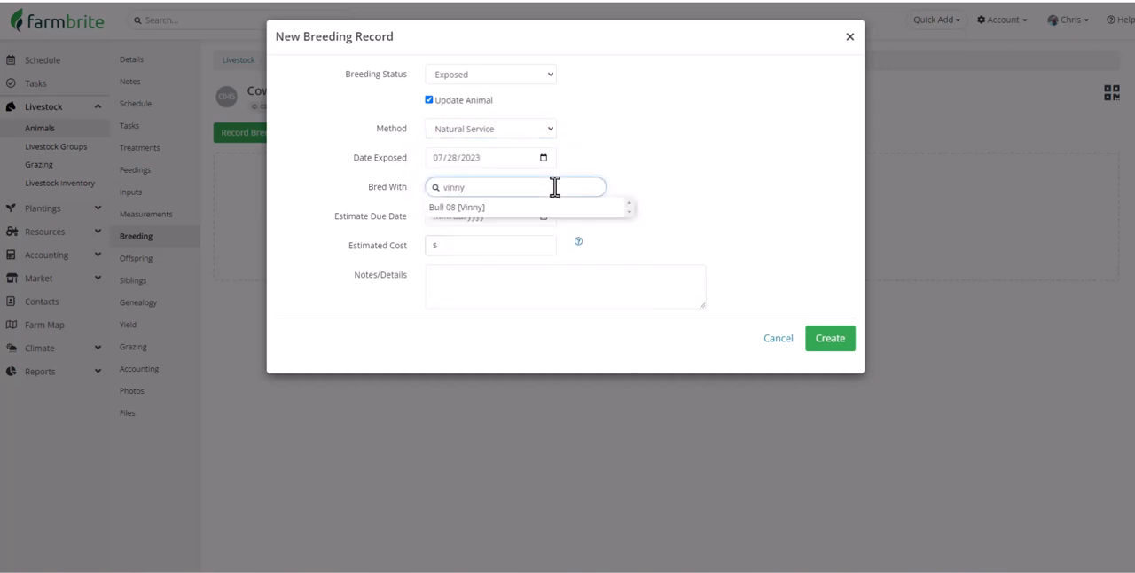
{"action": "key", "text": "Down"}
{"action": "left_click", "coordinate": [552, 210]}
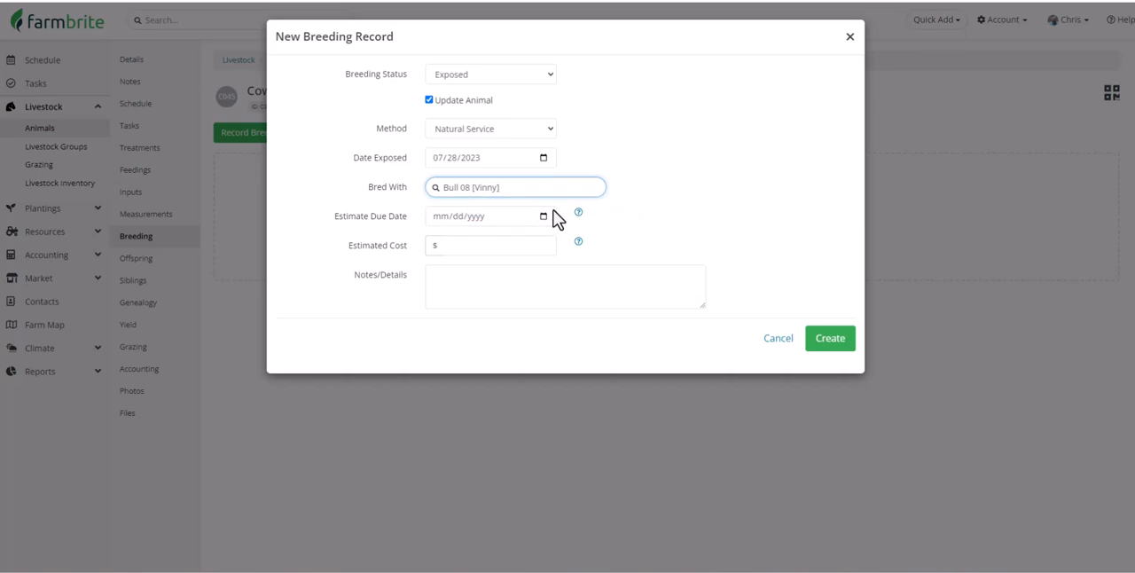
{"action": "left_click", "coordinate": [839, 349]}
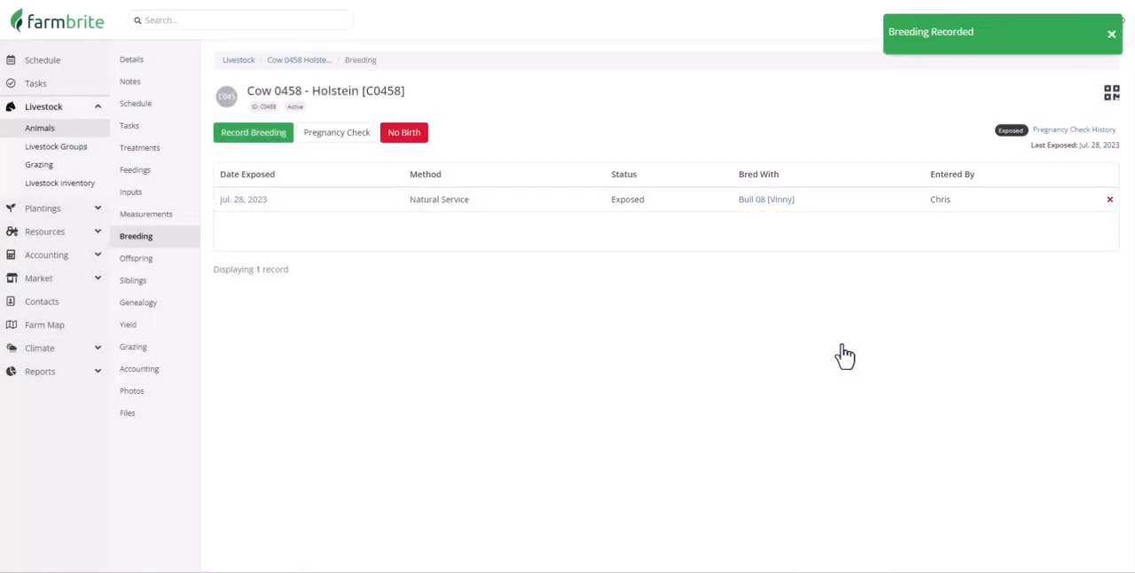
- Record a pregnancy check dated 08/04/2023 with the result Pregnant by Urine Test at 1 week, and submit it
{"action": "left_click", "coordinate": [360, 134]}
{"action": "left_click", "coordinate": [679, 227]}
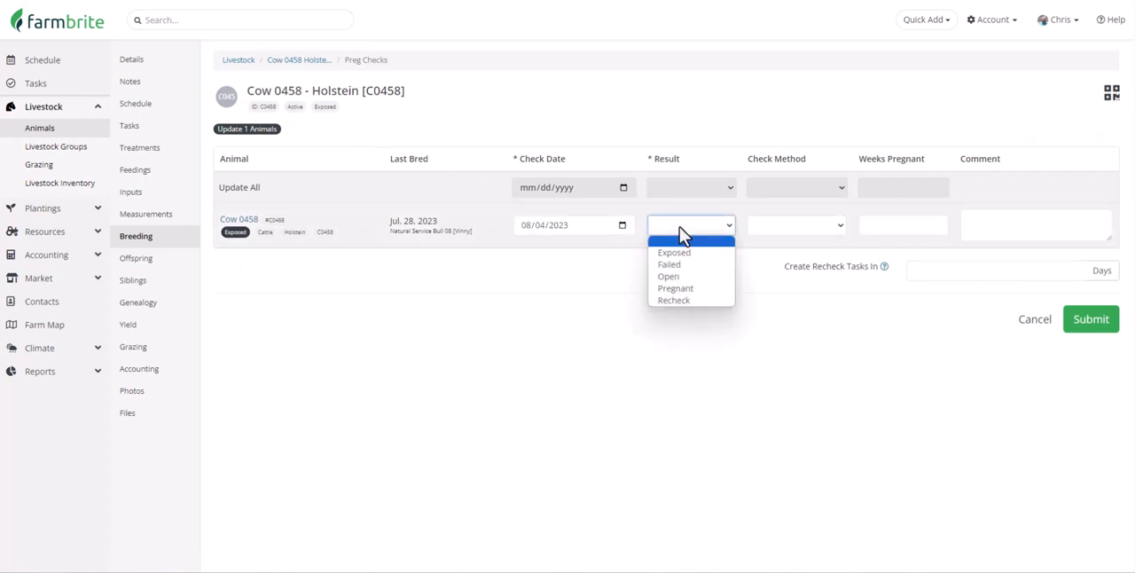
{"action": "left_click", "coordinate": [722, 292]}
{"action": "left_click", "coordinate": [820, 226]}
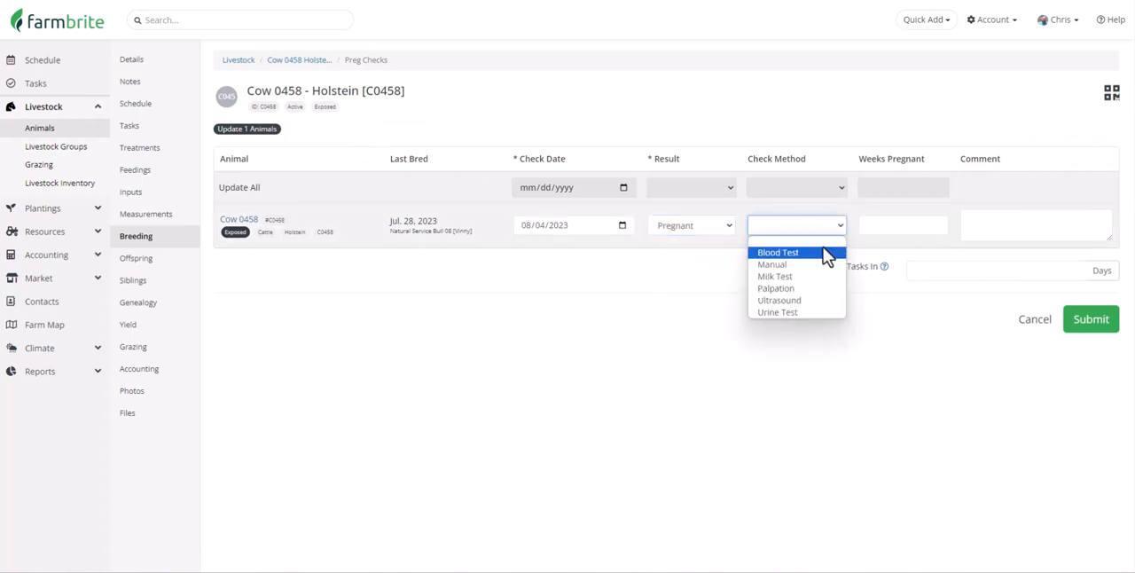
{"action": "left_click", "coordinate": [777, 312]}
{"action": "left_click", "coordinate": [912, 228]}
{"action": "type", "text": "1"}
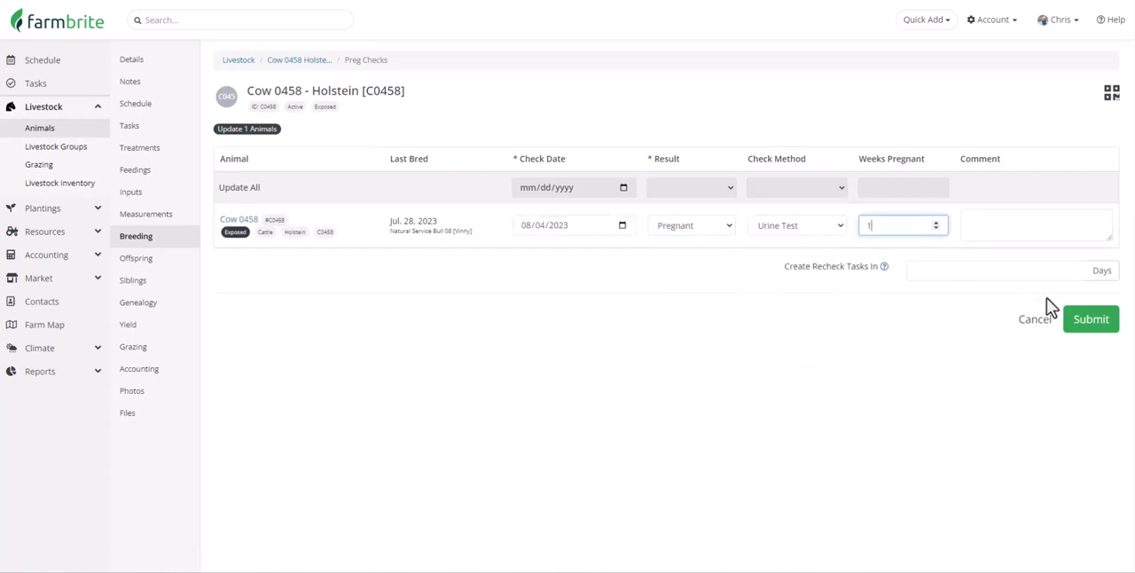
{"action": "left_click", "coordinate": [1085, 321]}
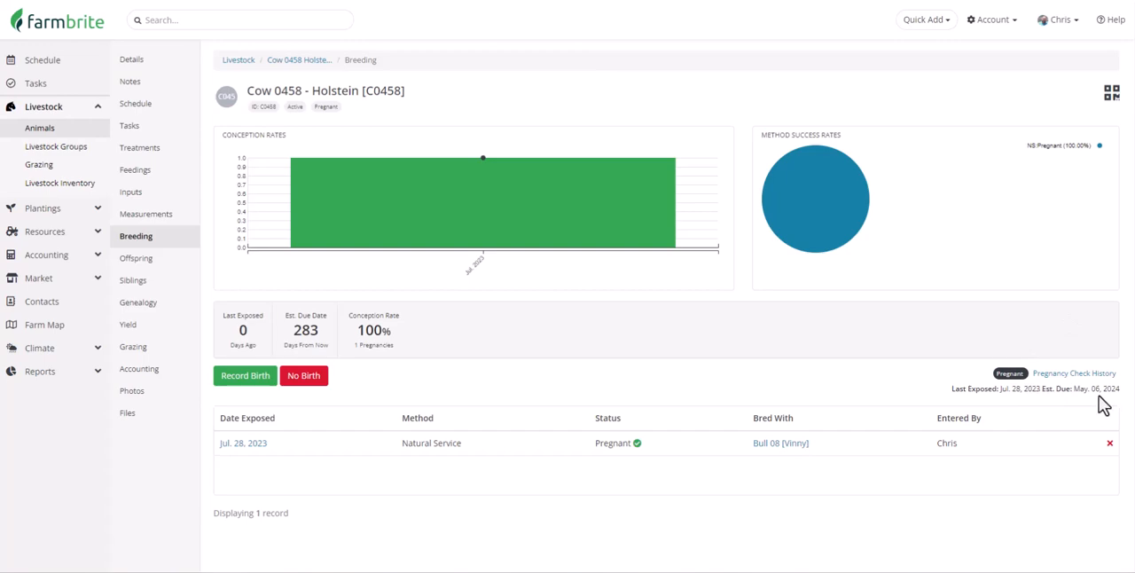
- Record the birth of a female calf named Cow 0488 with a birth weight of 78 lbs, and save it
{"action": "left_click", "coordinate": [264, 376]}
{"action": "left_click", "coordinate": [461, 135]}
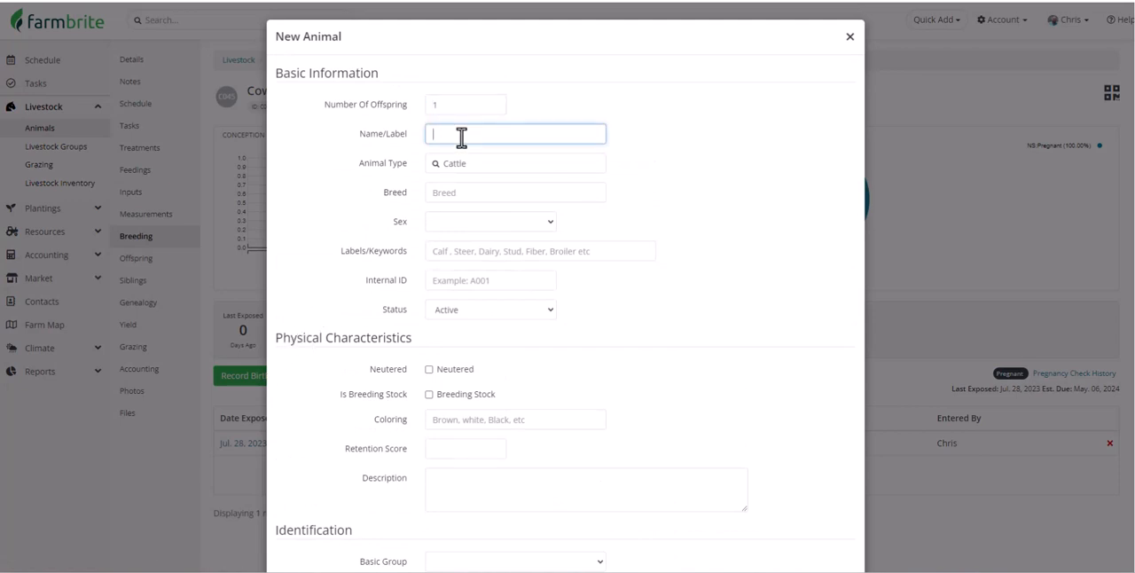
{"action": "scroll", "coordinate": [332, 235], "scroll_direction": "down", "scroll_amount": 6}
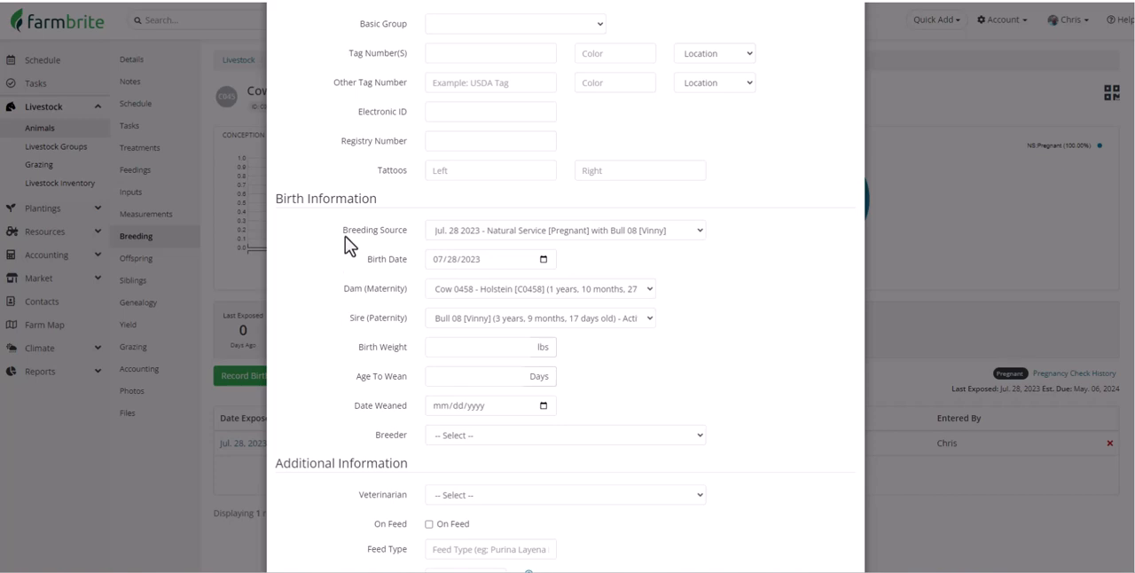
{"action": "left_click", "coordinate": [446, 344]}
{"action": "type", "text": "78"}
{"action": "scroll", "coordinate": [447, 344], "scroll_direction": "down", "scroll_amount": 2}
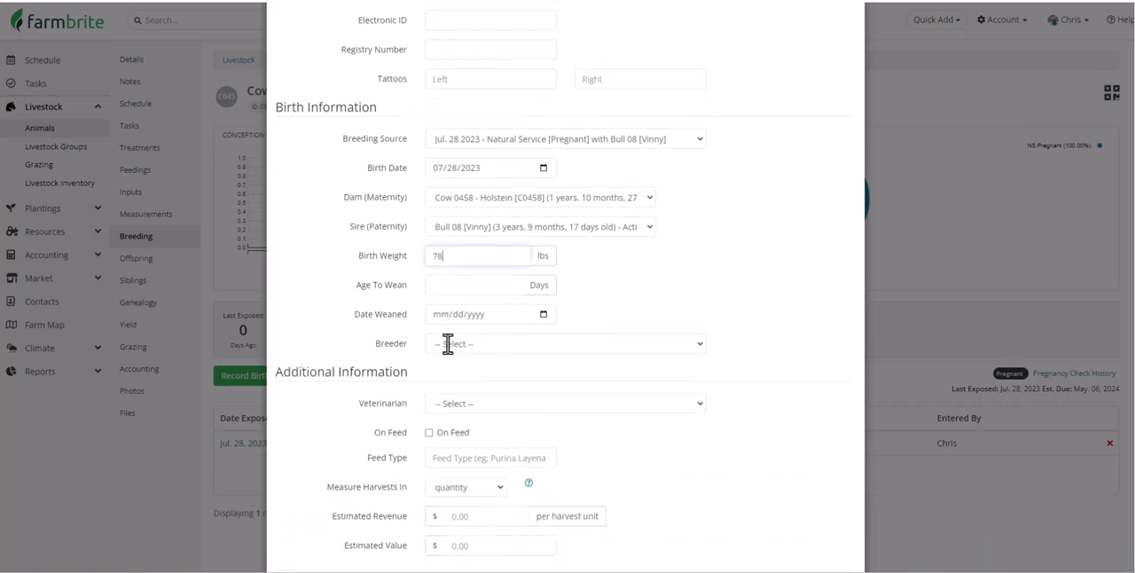
{"action": "left_click", "coordinate": [825, 525]}
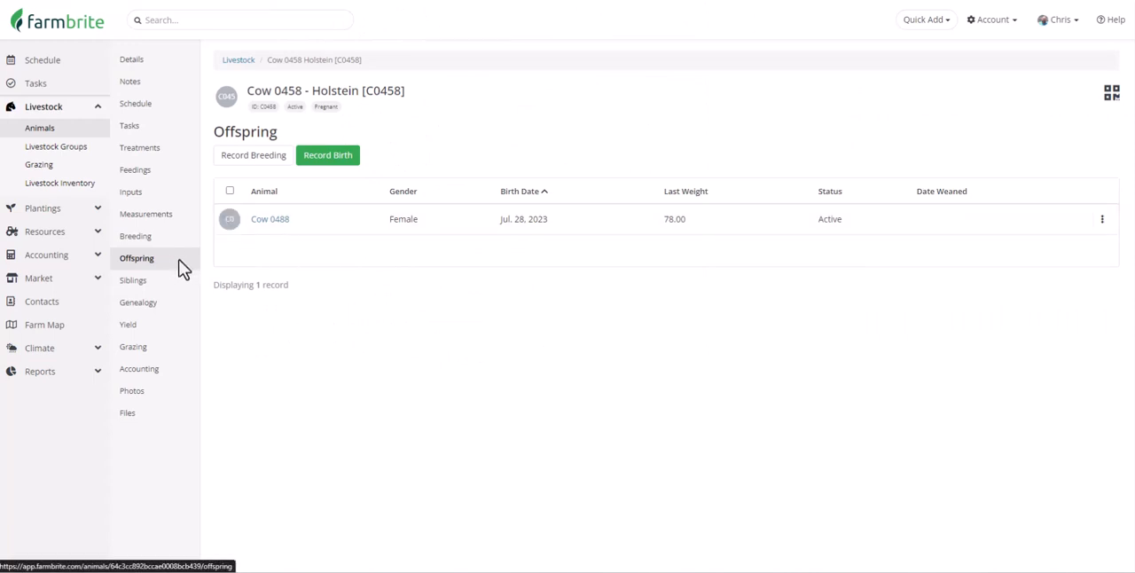
- In Cow 0458's genealogy, select Cow 011 (Patty) as dam and Bull 01 (Big Herb) as sire, and save the ancestors
{"action": "left_click", "coordinate": [177, 304]}
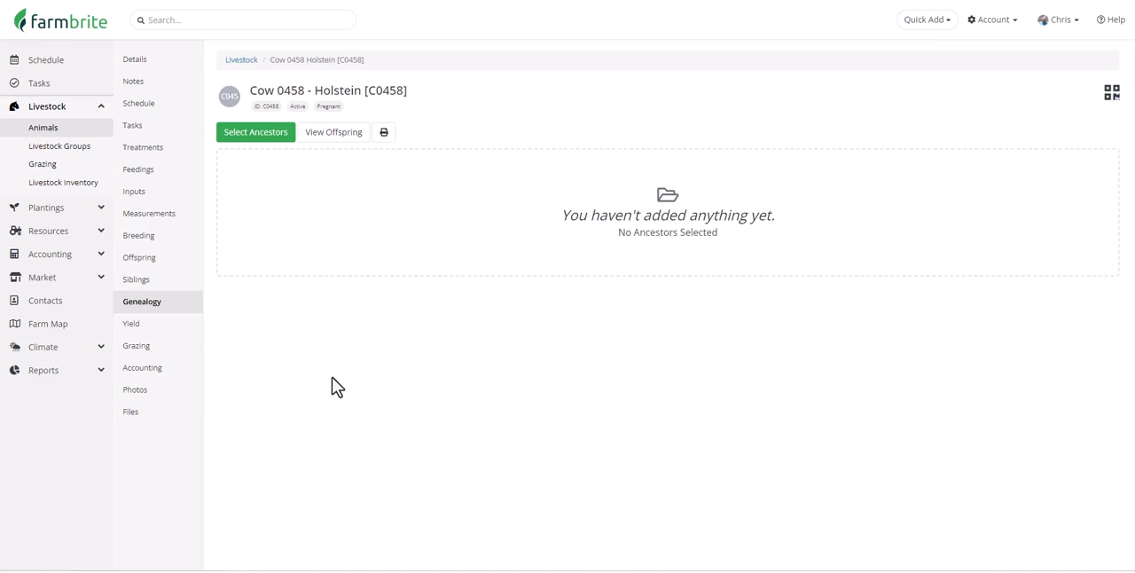
{"action": "left_click", "coordinate": [271, 135]}
{"action": "left_click", "coordinate": [445, 76]}
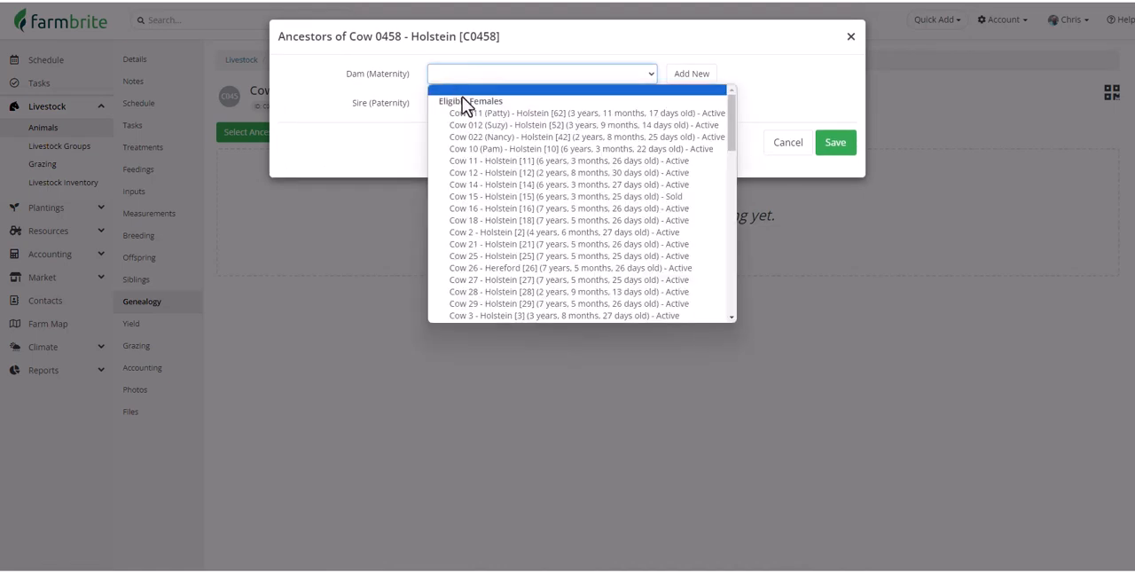
{"action": "left_click", "coordinate": [469, 114]}
{"action": "left_click", "coordinate": [477, 107]}
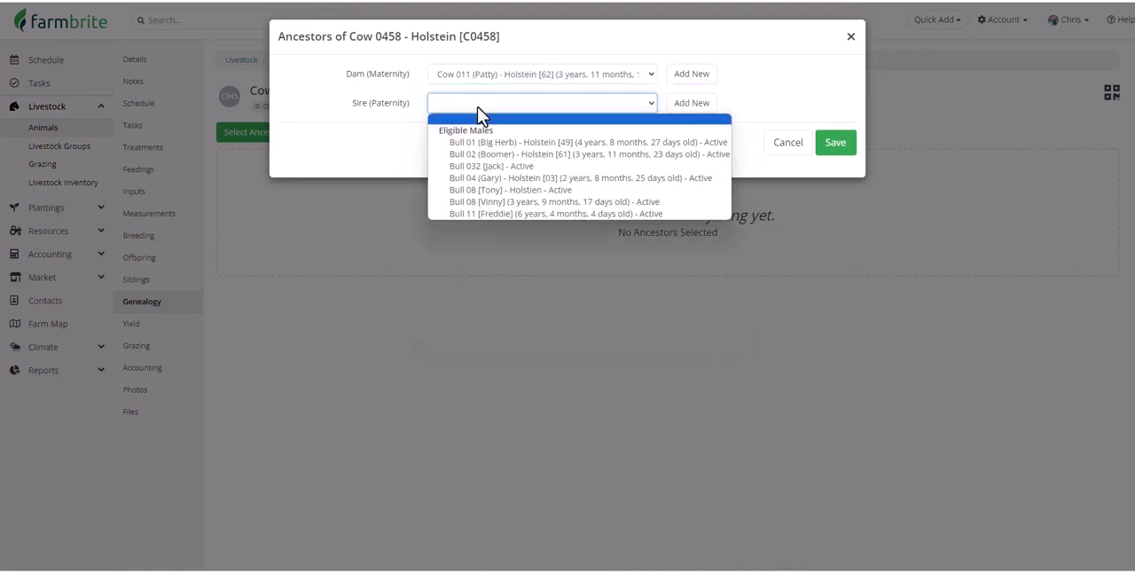
{"action": "left_click", "coordinate": [523, 144]}
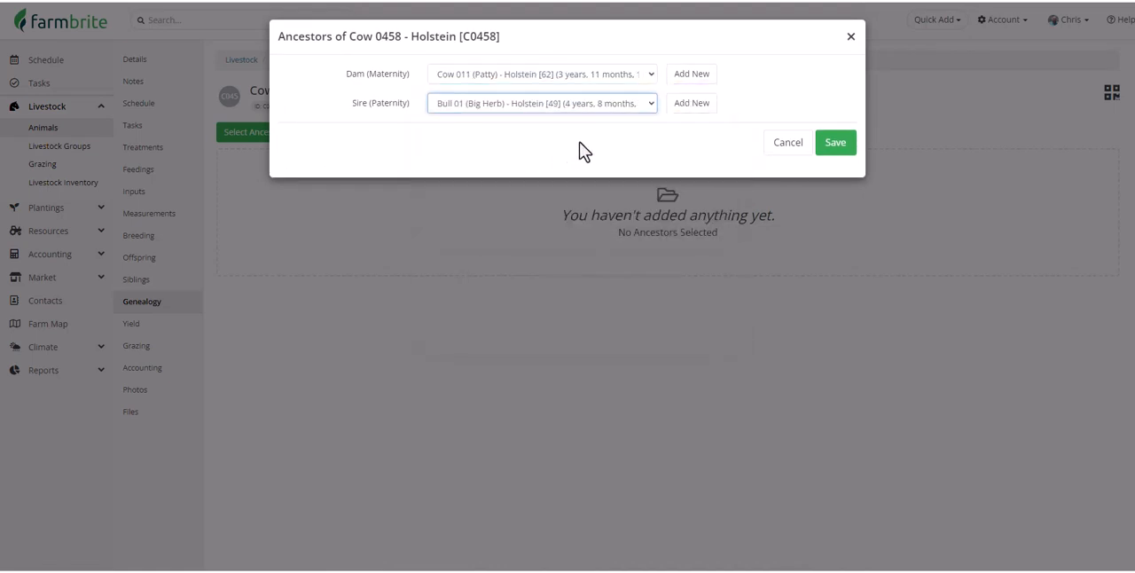
{"action": "left_click", "coordinate": [835, 151]}
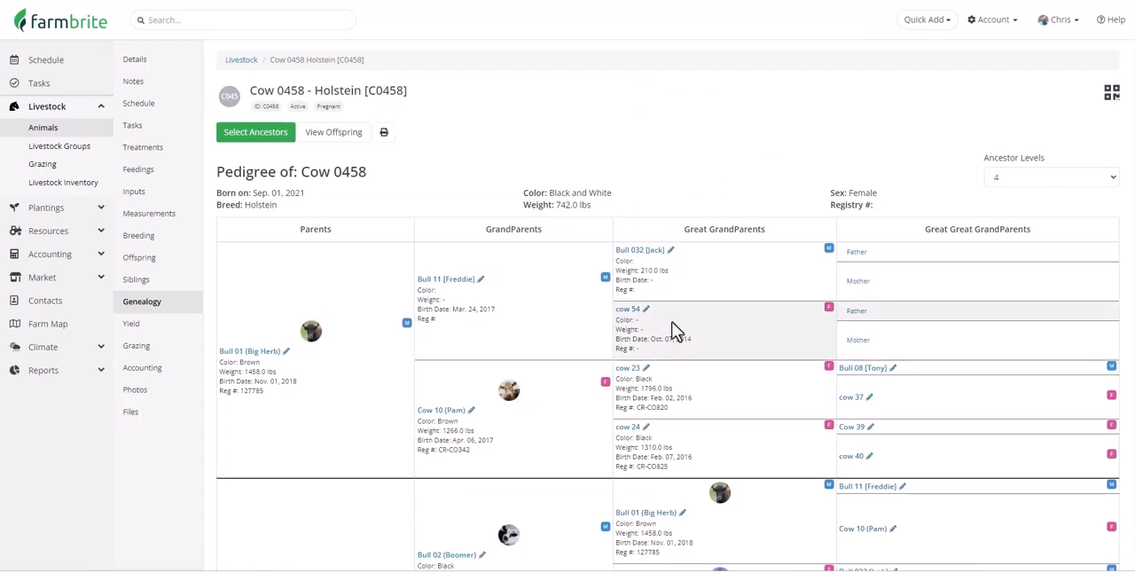
- Examine the pedigree of the offspring Cow 0488, then return to Cow 0458 and review its siblings
{"action": "left_click", "coordinate": [162, 258]}
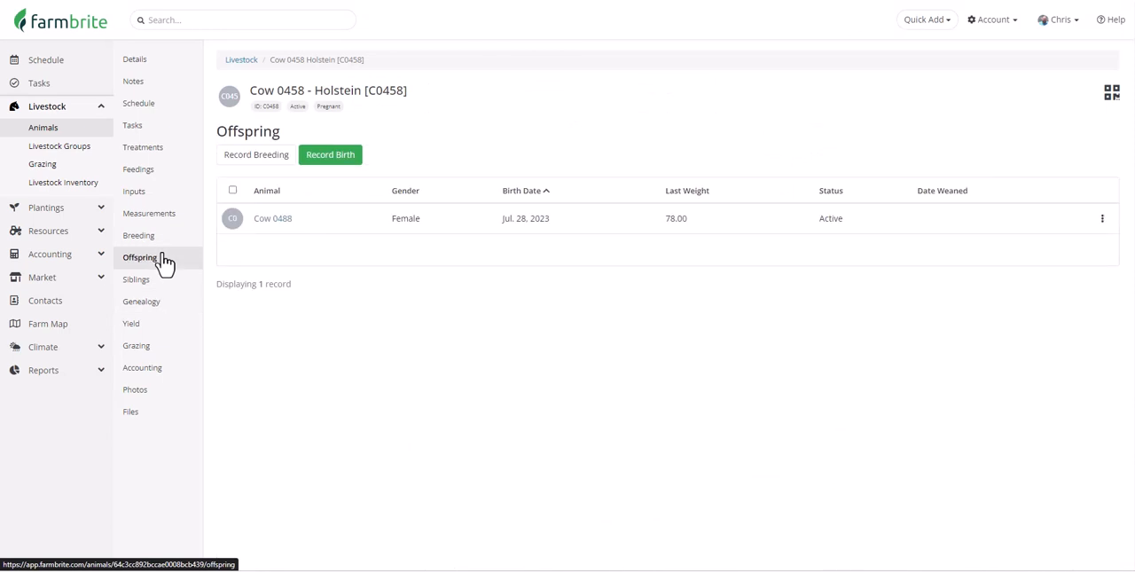
{"action": "left_click", "coordinate": [282, 227]}
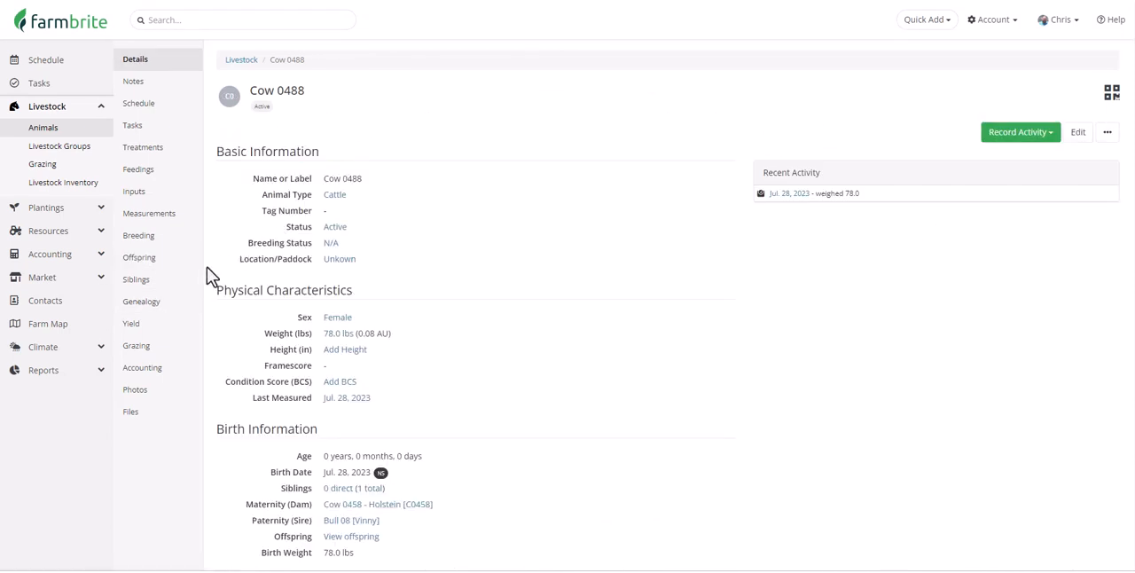
{"action": "left_click", "coordinate": [169, 304]}
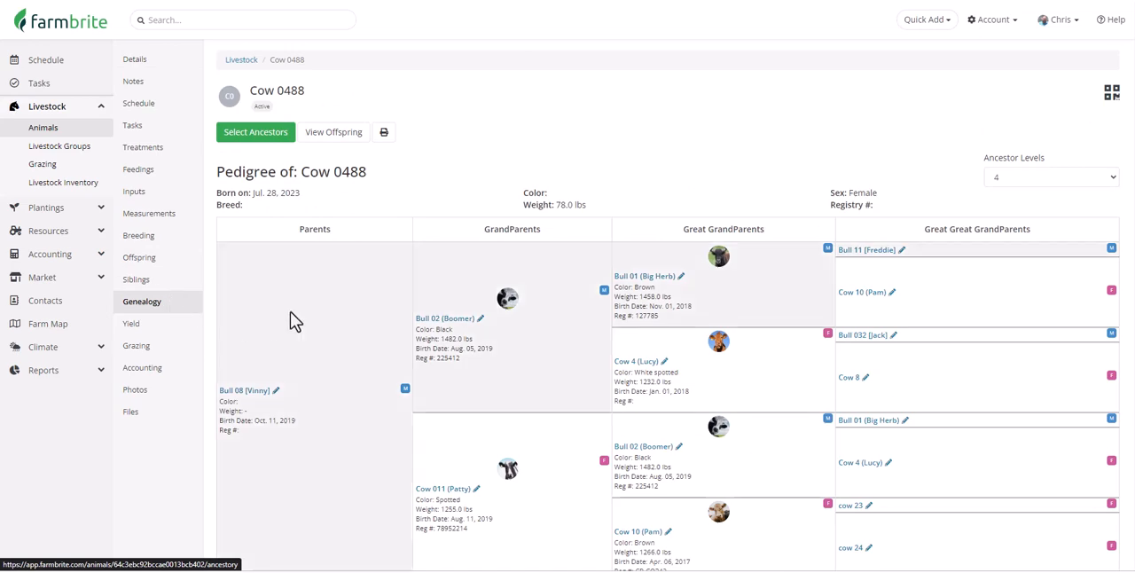
{"action": "scroll", "coordinate": [289, 314], "scroll_direction": "down", "scroll_amount": 3}
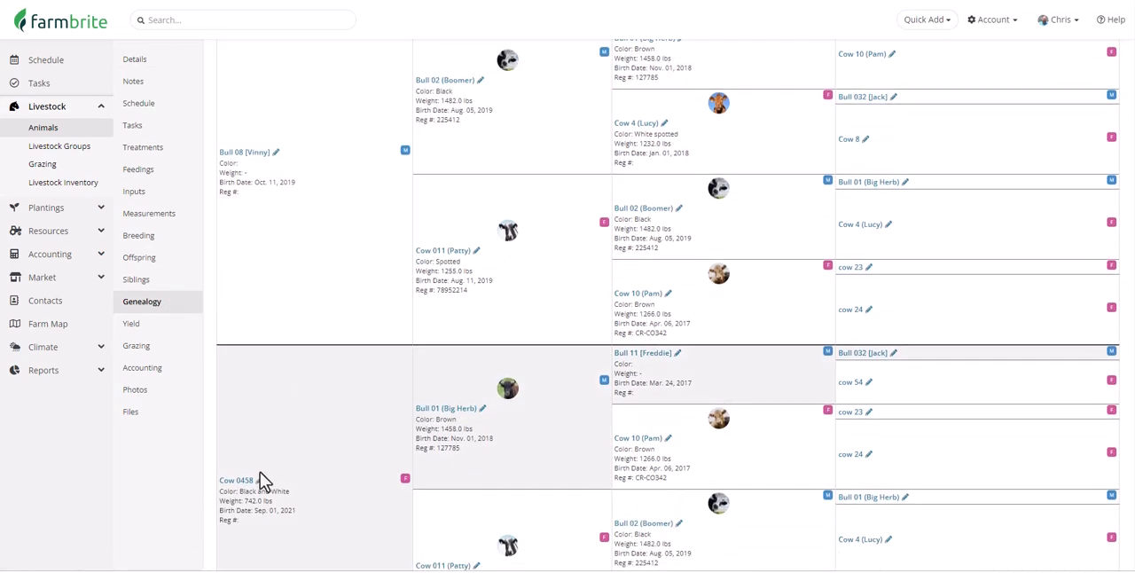
{"action": "left_click", "coordinate": [261, 478]}
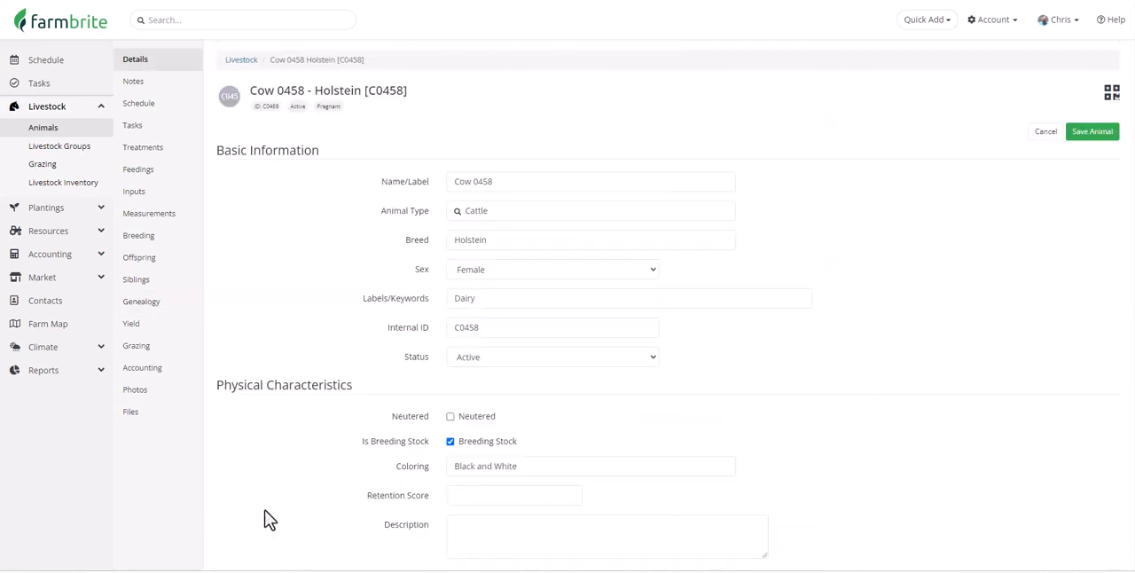
{"action": "left_click", "coordinate": [192, 286]}
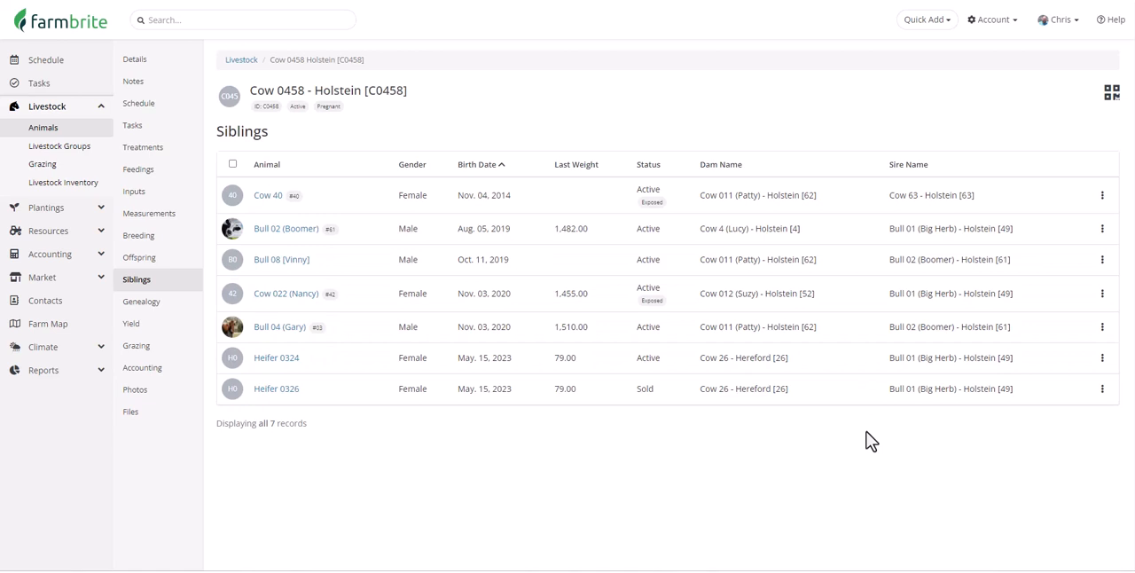
- Record a yield of 6.5 gallons with grade A for Cow 0458, and save it for adding to inventory
{"action": "left_click", "coordinate": [191, 331]}
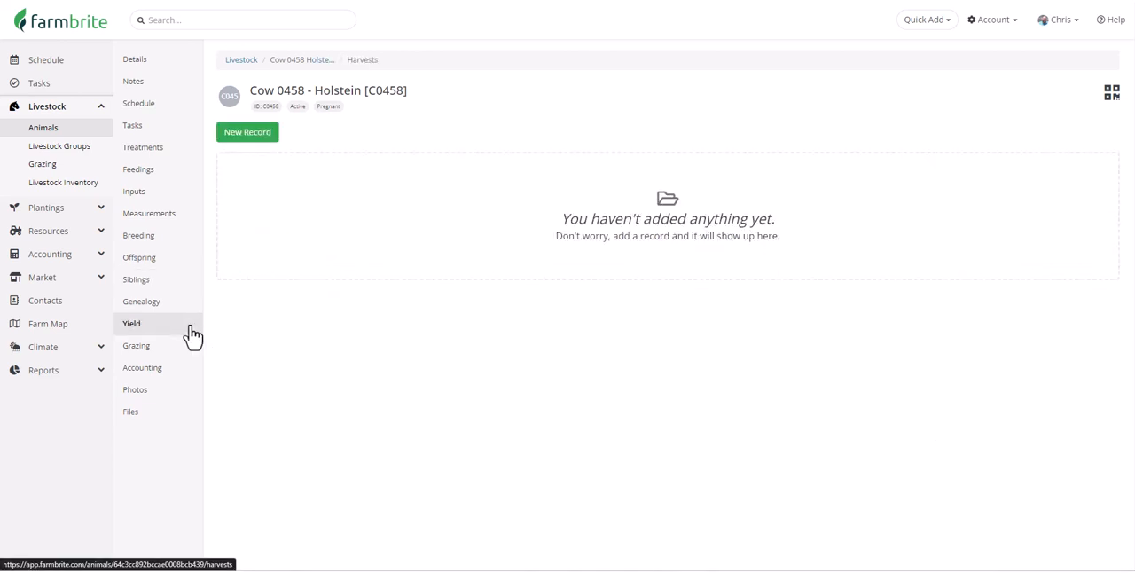
{"action": "left_click", "coordinate": [264, 136]}
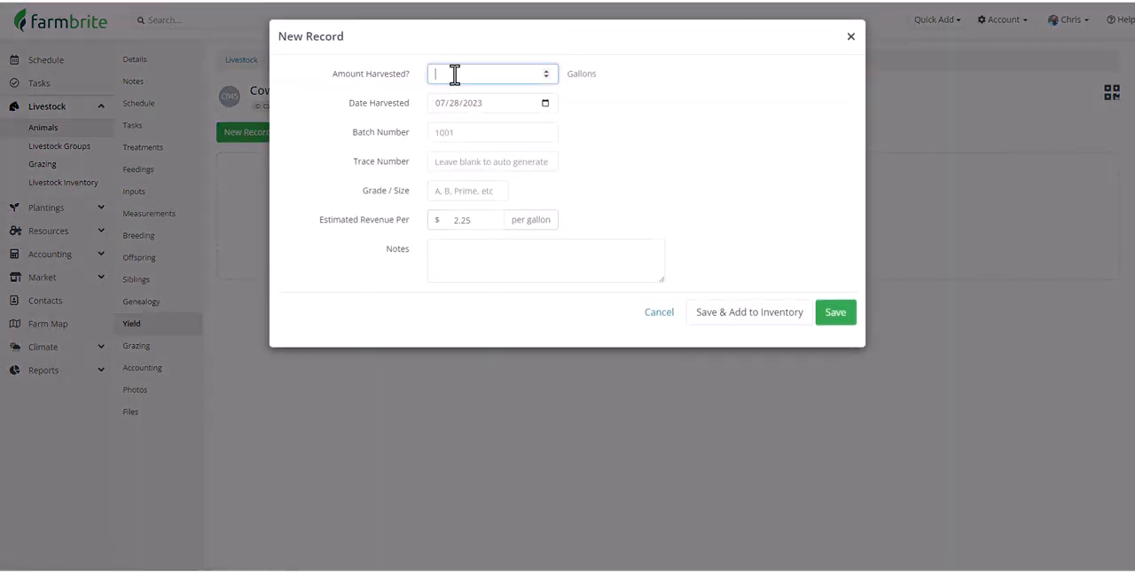
{"action": "type", "text": "6.5"}
{"action": "left_click", "coordinate": [494, 192]}
{"action": "type", "text": "A"}
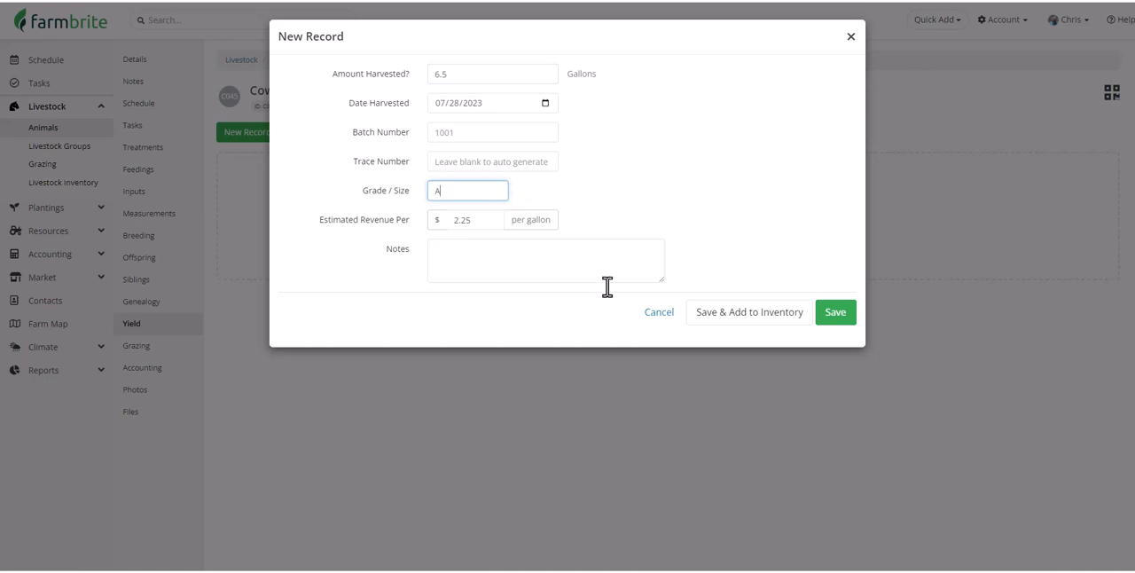
{"action": "left_click", "coordinate": [747, 315]}
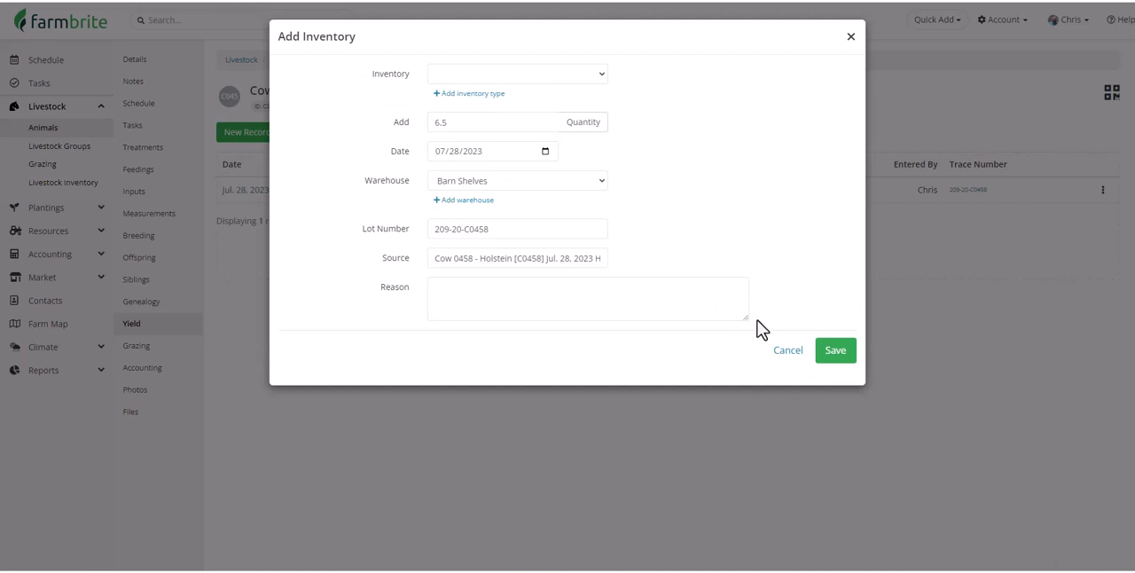
- Choose Milk as the inventory, set the amount to add to 6.0 gallons, and enter Spoiled as the loss reason
{"action": "left_click", "coordinate": [603, 78]}
{"action": "left_click", "coordinate": [584, 306]}
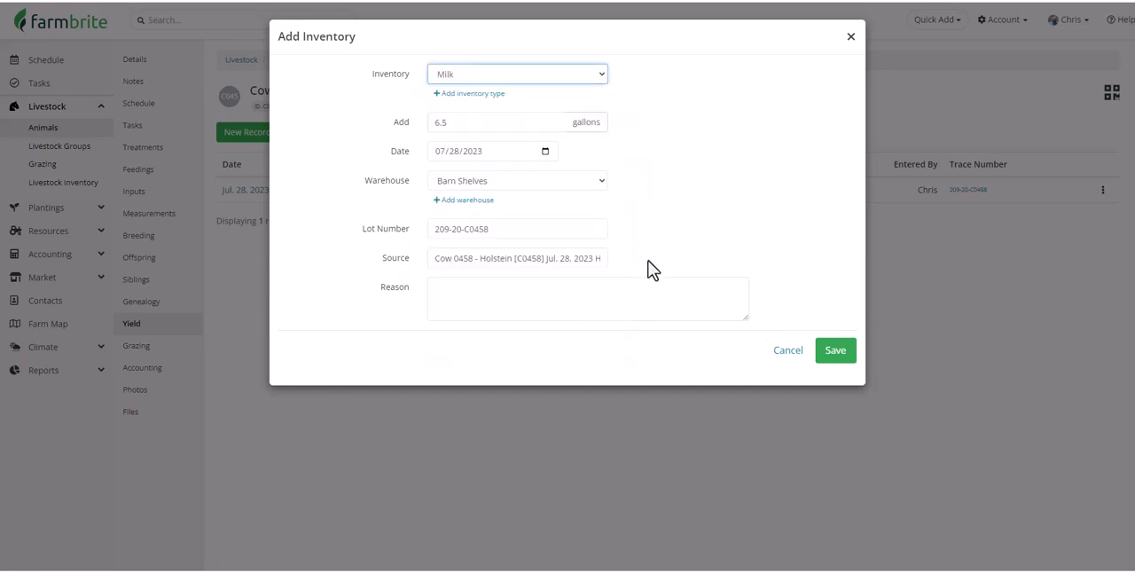
{"action": "left_click", "coordinate": [531, 121]}
{"action": "key", "text": "BackSpace"}
{"action": "type", "text": "0"}
{"action": "left_click", "coordinate": [514, 150]}
{"action": "type", "text": "Spoiled"}
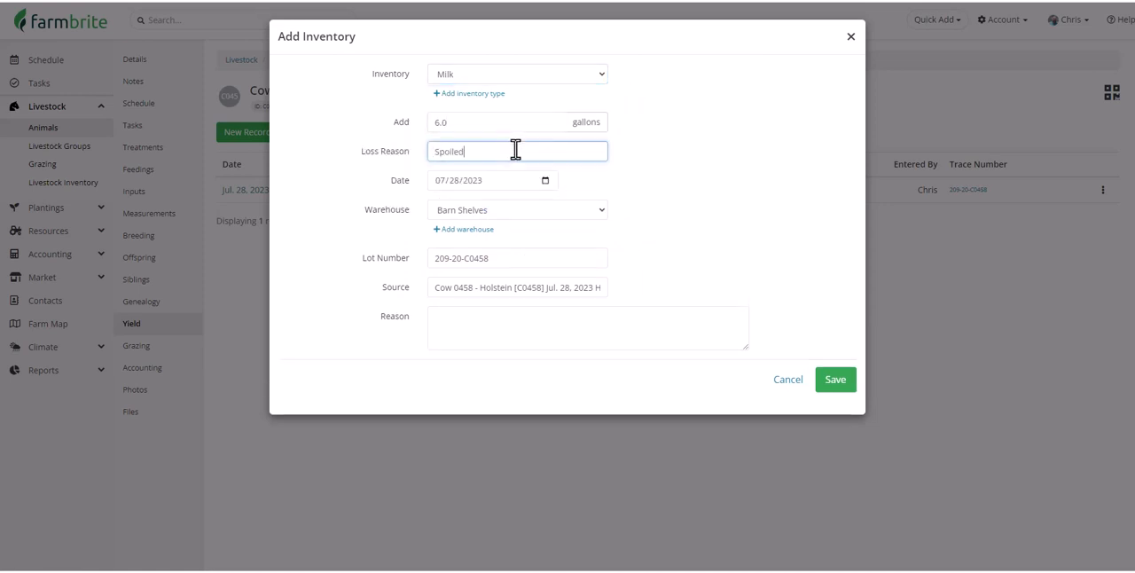
- Set the inventory's warehouse to Refrigerated Storage In Eastside Barn and the bin to Cold Storage Unit A
{"action": "left_click", "coordinate": [525, 210]}
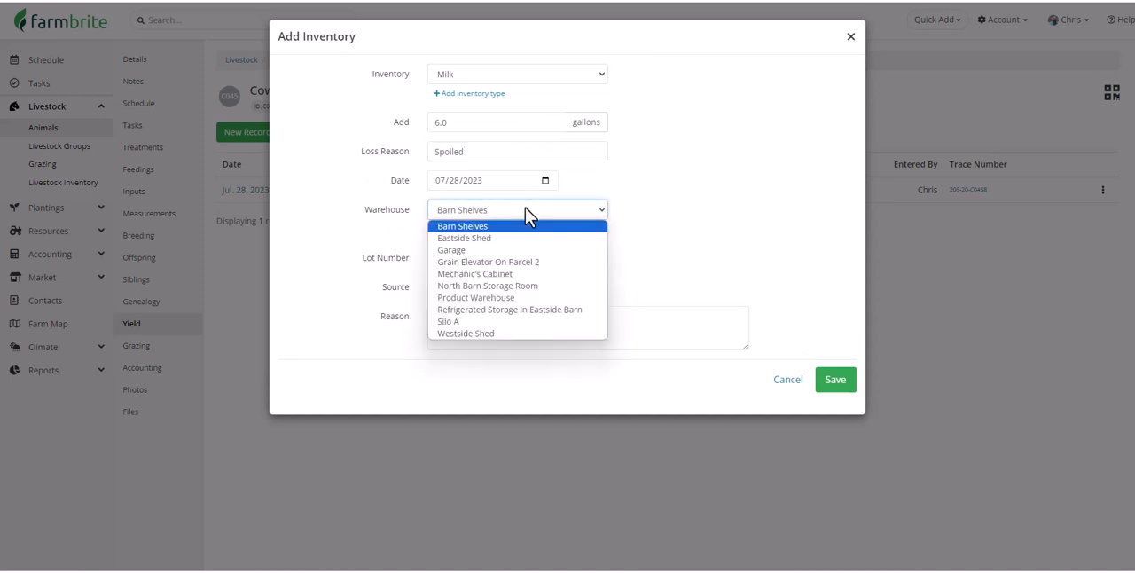
{"action": "left_click", "coordinate": [569, 309]}
{"action": "left_click", "coordinate": [559, 259]}
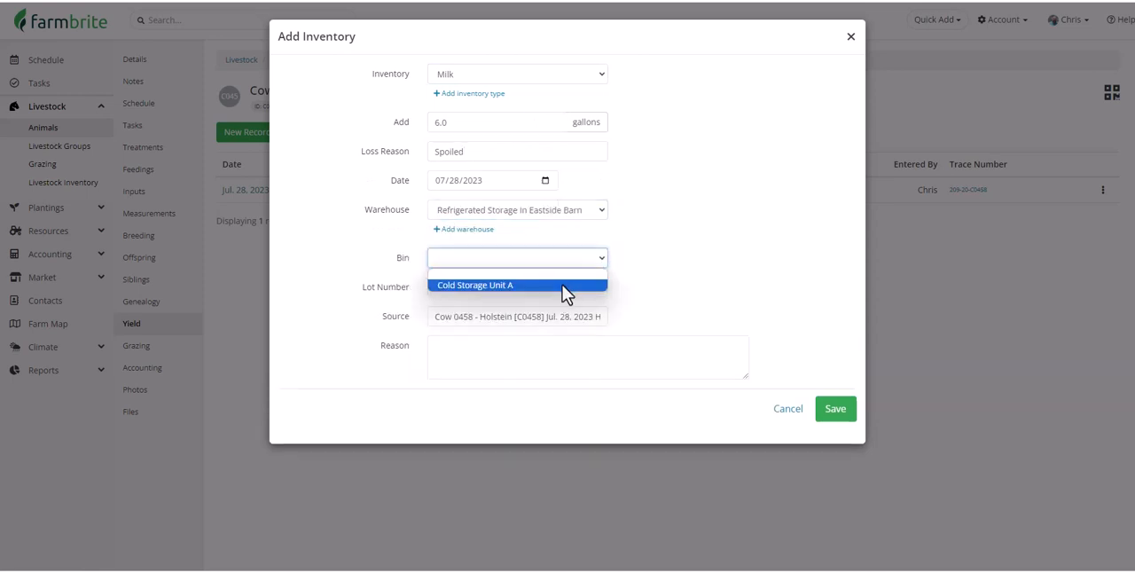
{"action": "left_click", "coordinate": [562, 285]}
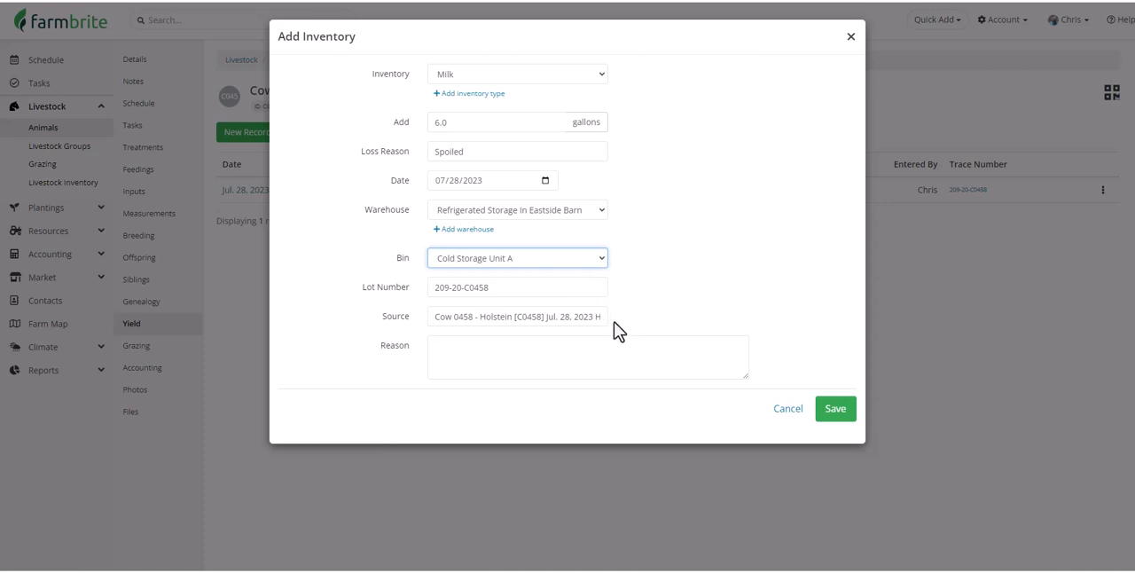
- Save the milk inventory addition for Cow 0458's yield
{"action": "left_click", "coordinate": [828, 412]}
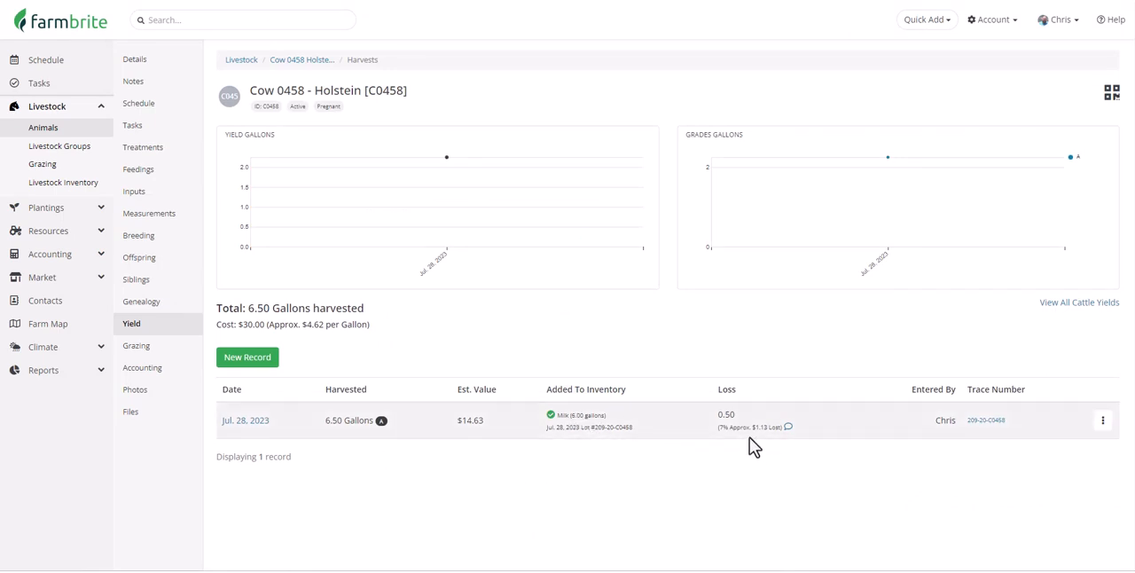
- Move Cow 0458 to the location Eastside Field 1 - Grazing, dated 07/28/2023
{"action": "left_click", "coordinate": [183, 358]}
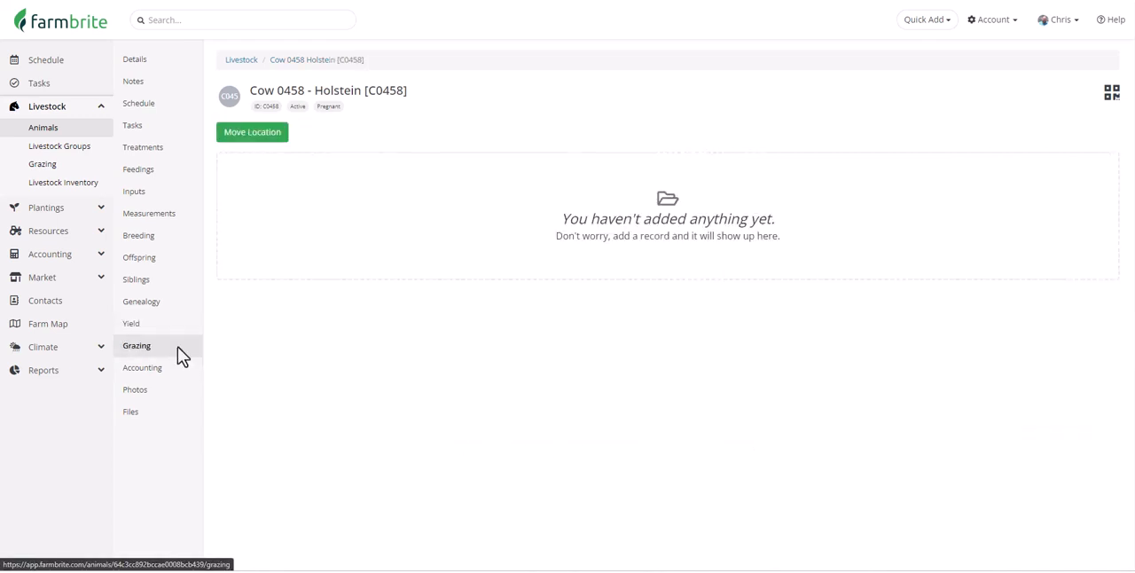
{"action": "left_click", "coordinate": [280, 136]}
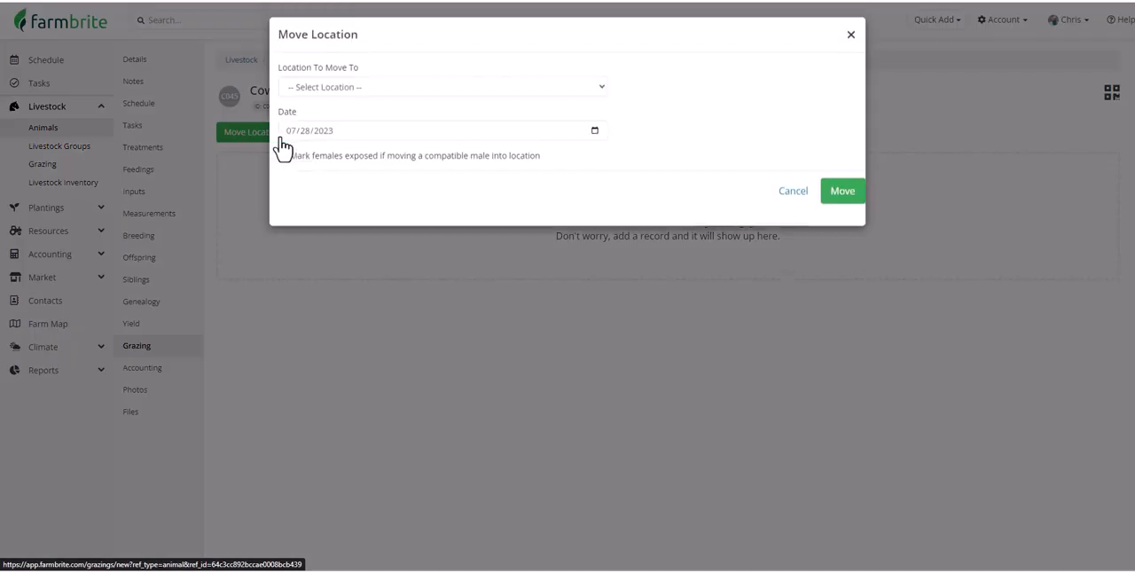
{"action": "left_click", "coordinate": [374, 92]}
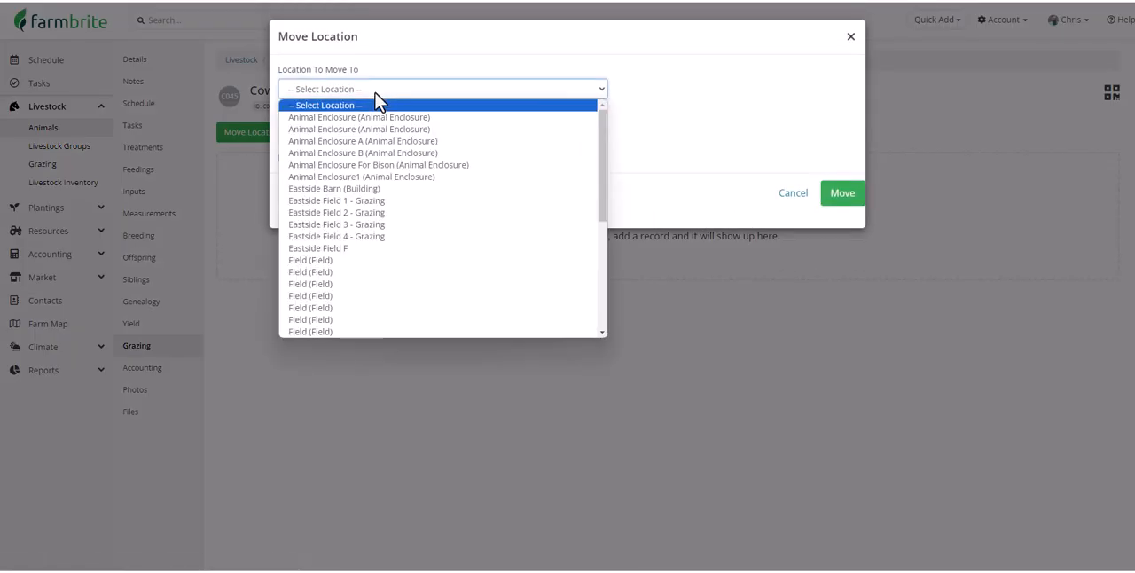
{"action": "left_click", "coordinate": [394, 202]}
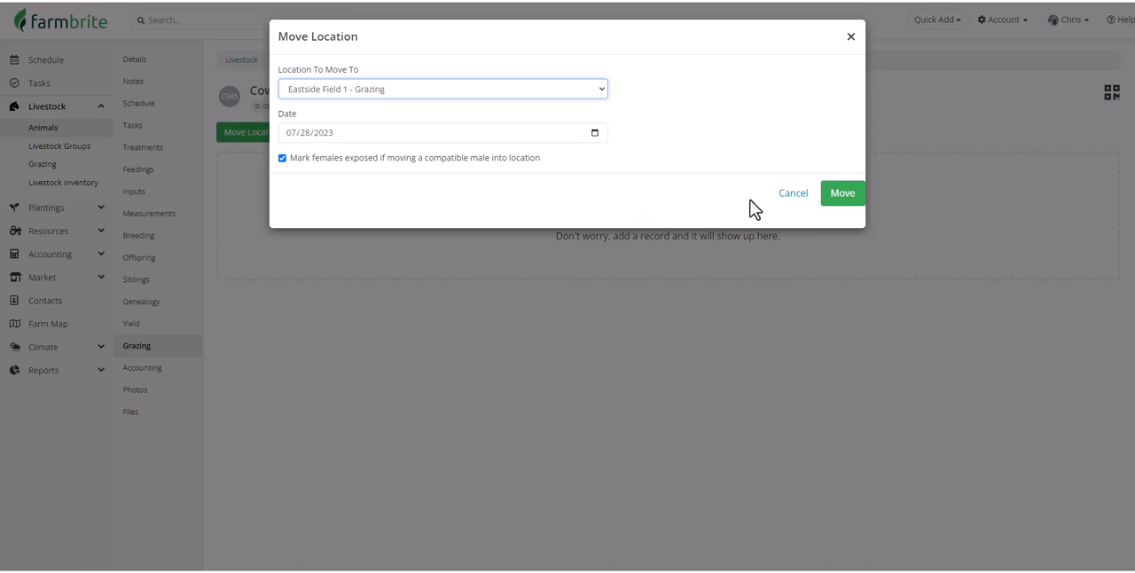
{"action": "left_click", "coordinate": [839, 194]}
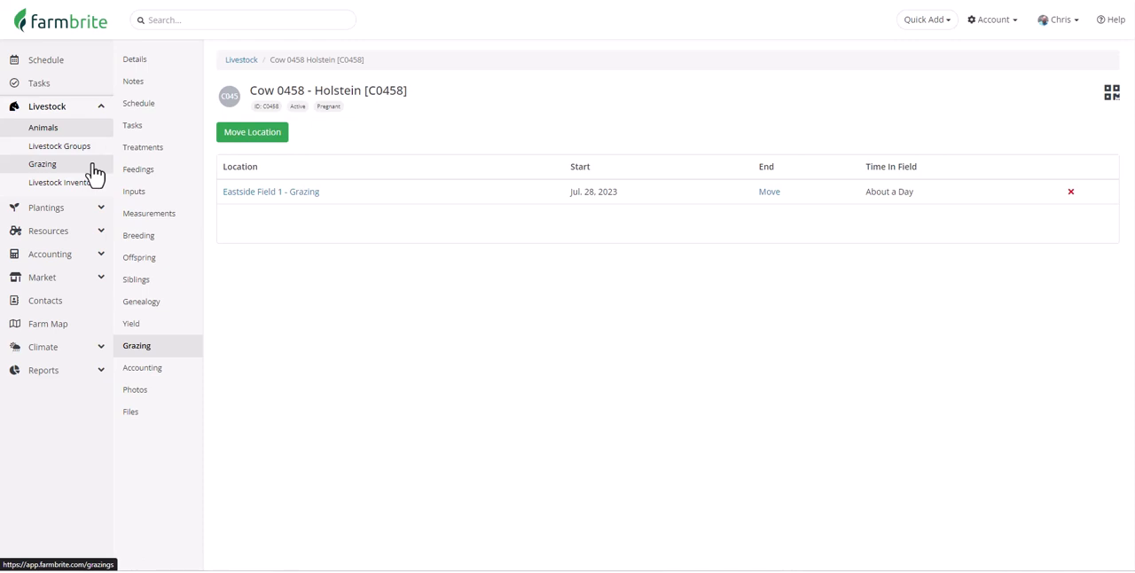
- Record a $55 expense for Cow 0458 to Otto Mann's Transport Trucking Co., category Freight and trucking, described as "Picked up to take to Vet"
{"action": "left_click", "coordinate": [167, 375]}
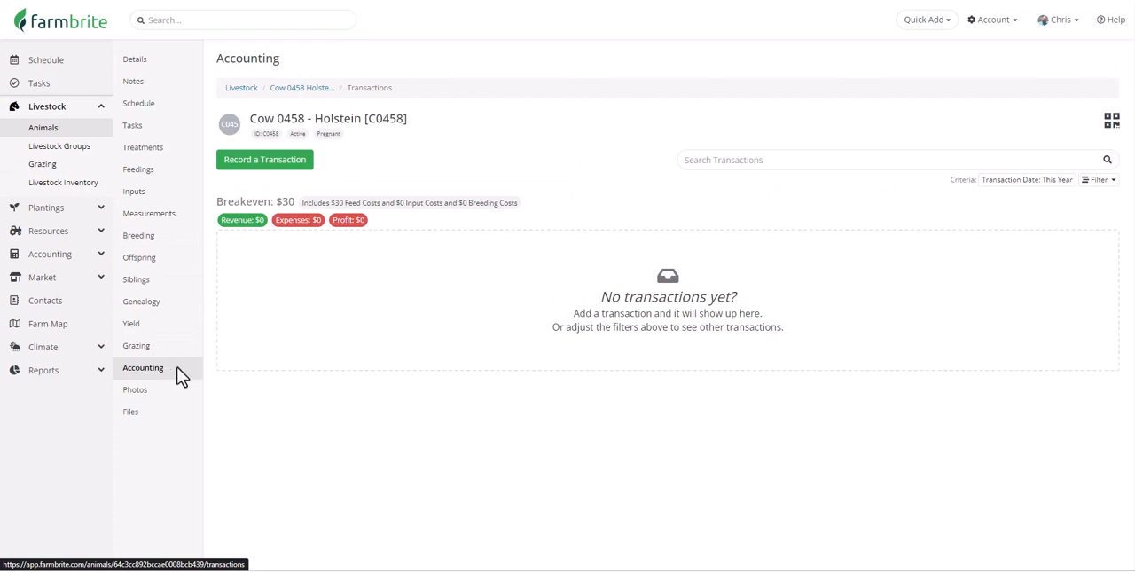
{"action": "left_click", "coordinate": [290, 180]}
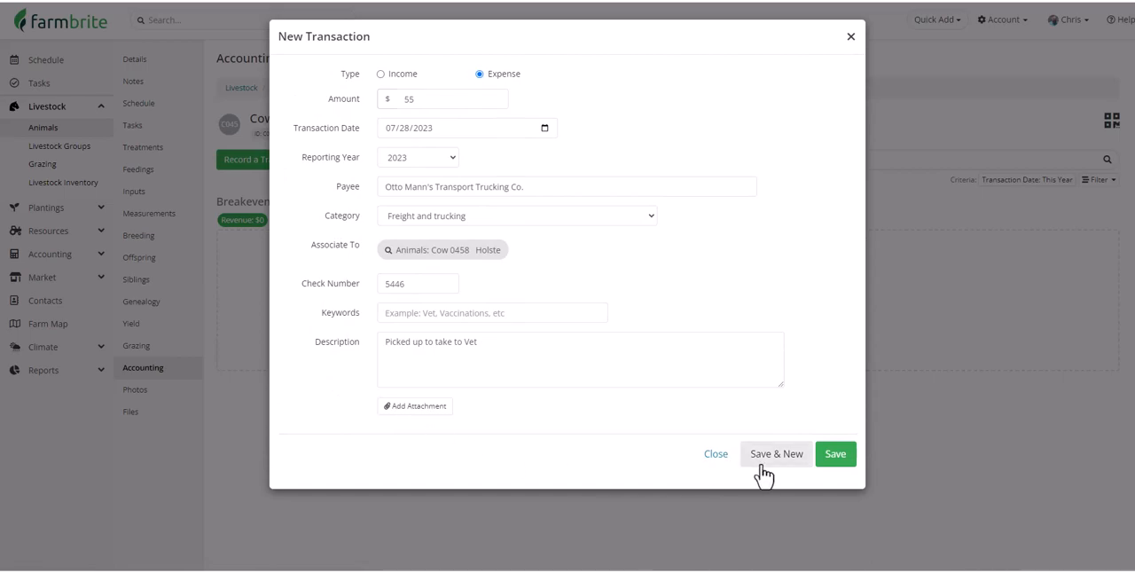
{"action": "left_click", "coordinate": [836, 453]}
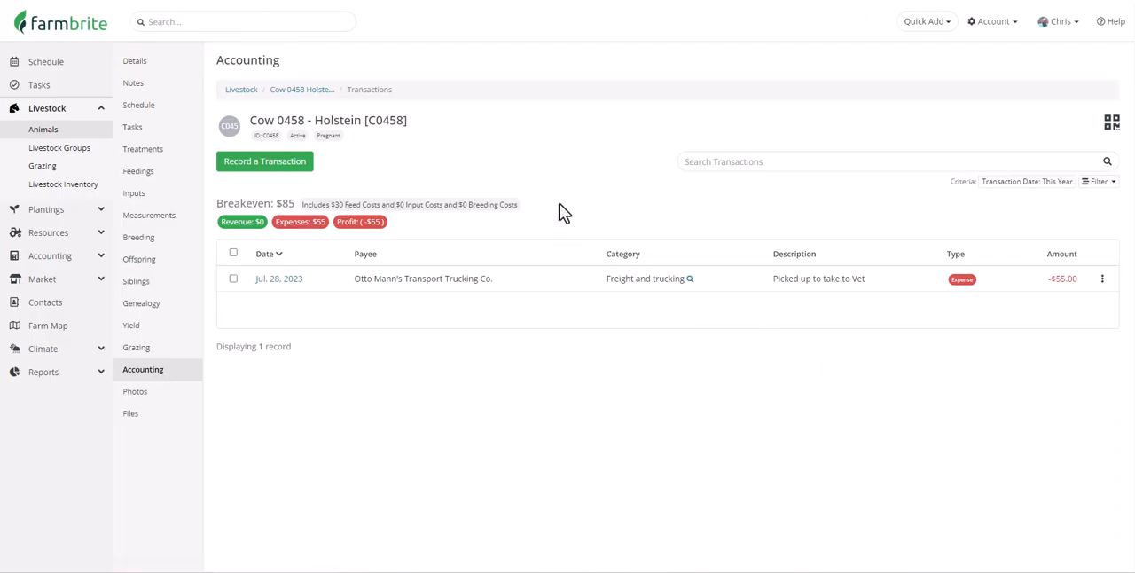
- Attach the photo Holstein.png to Cow 0458 and open the cow's file list
{"action": "left_click", "coordinate": [171, 399]}
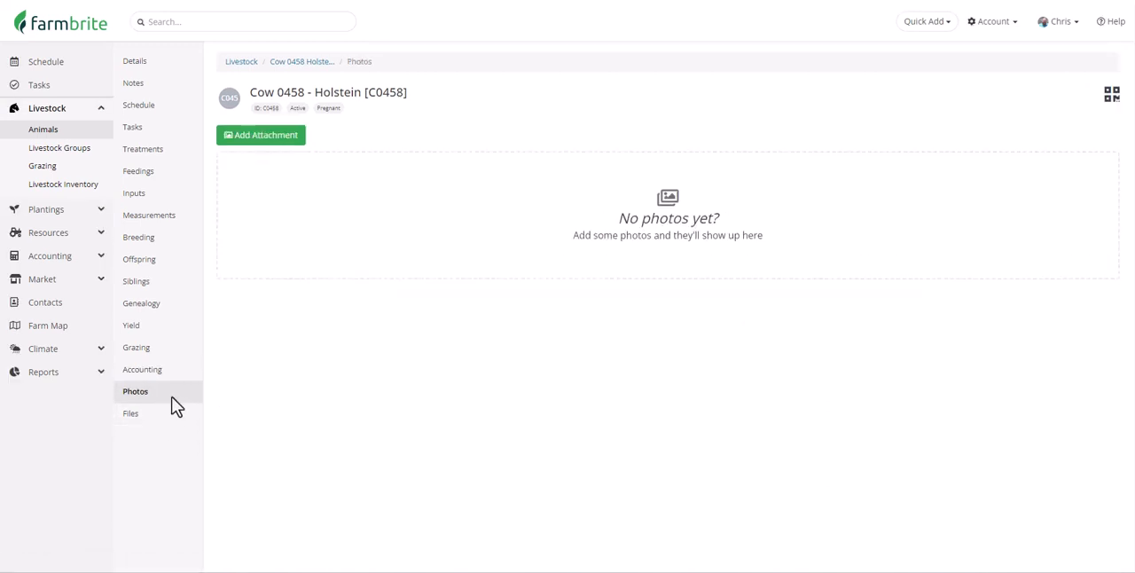
{"action": "left_click", "coordinate": [284, 149]}
{"action": "double_click", "coordinate": [461, 383]}
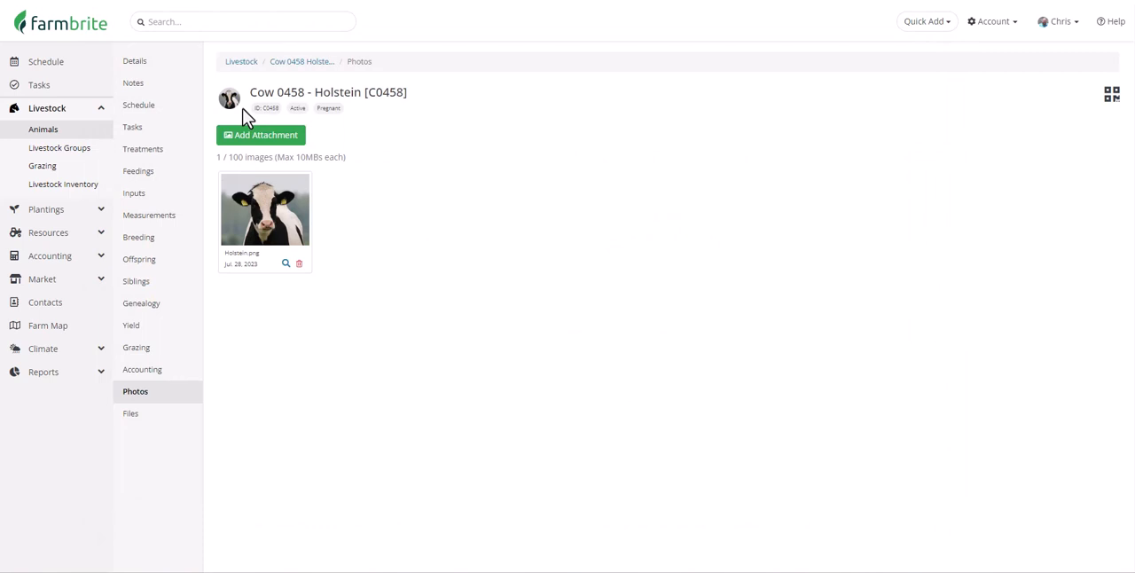
{"action": "left_click", "coordinate": [179, 425]}
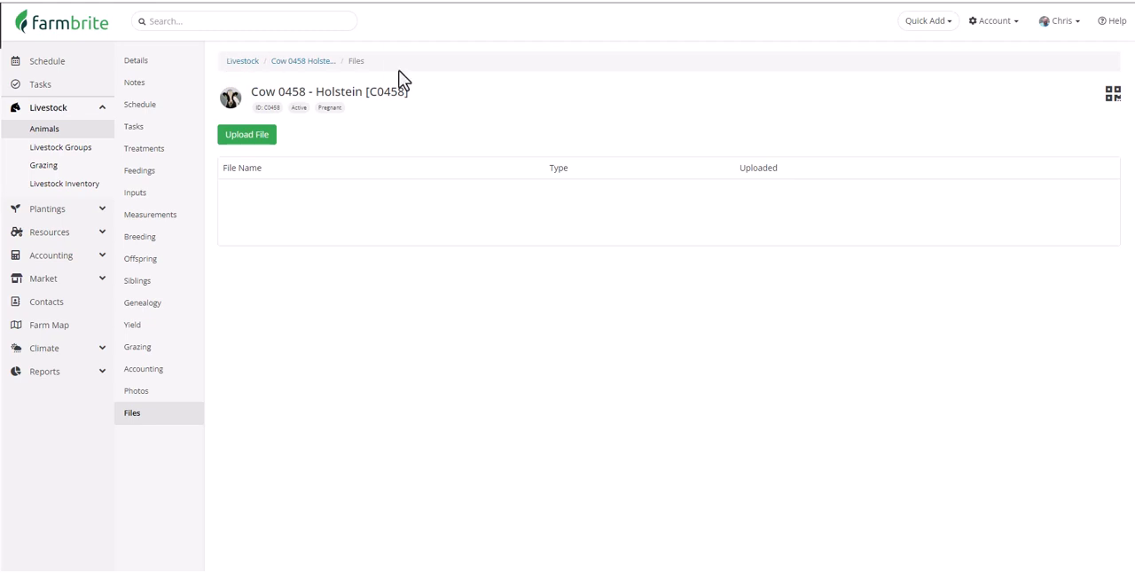
- Quick-add a Branding treatment associated with Cow 0458, dated 07/28/2023, and save it
{"action": "left_click", "coordinate": [938, 23]}
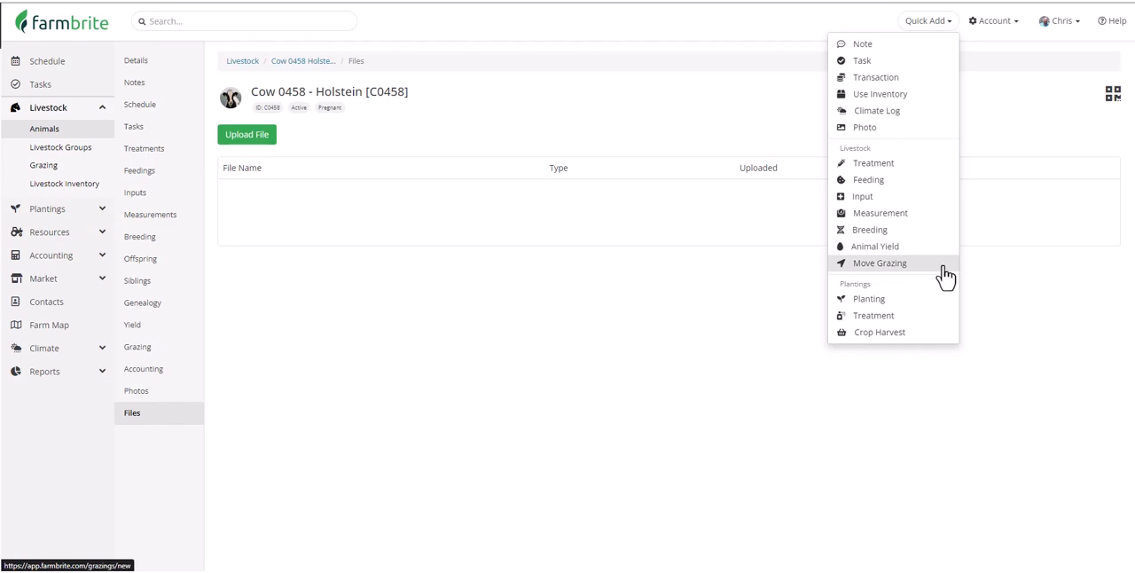
{"action": "left_click", "coordinate": [951, 171]}
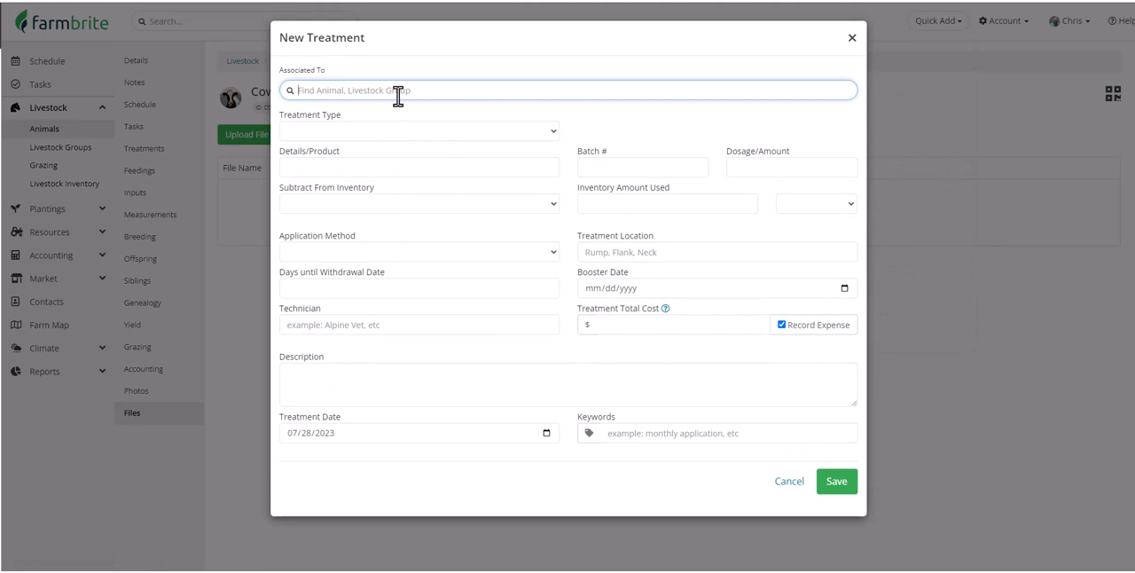
{"action": "type", "text": "0458"}
{"action": "left_click", "coordinate": [398, 130]}
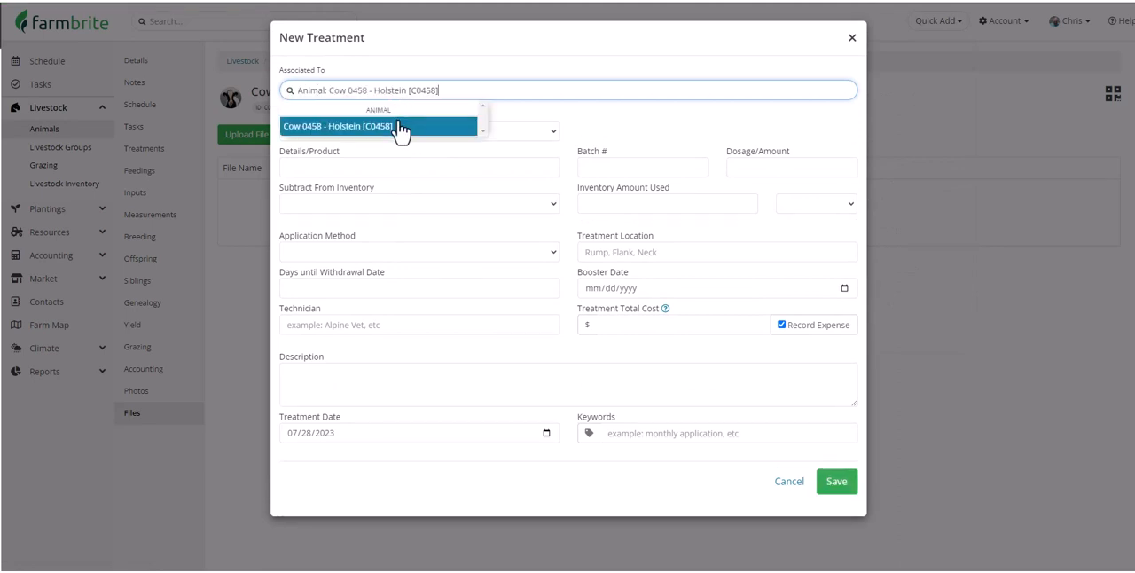
{"action": "left_click", "coordinate": [419, 133]}
{"action": "left_click", "coordinate": [419, 186]}
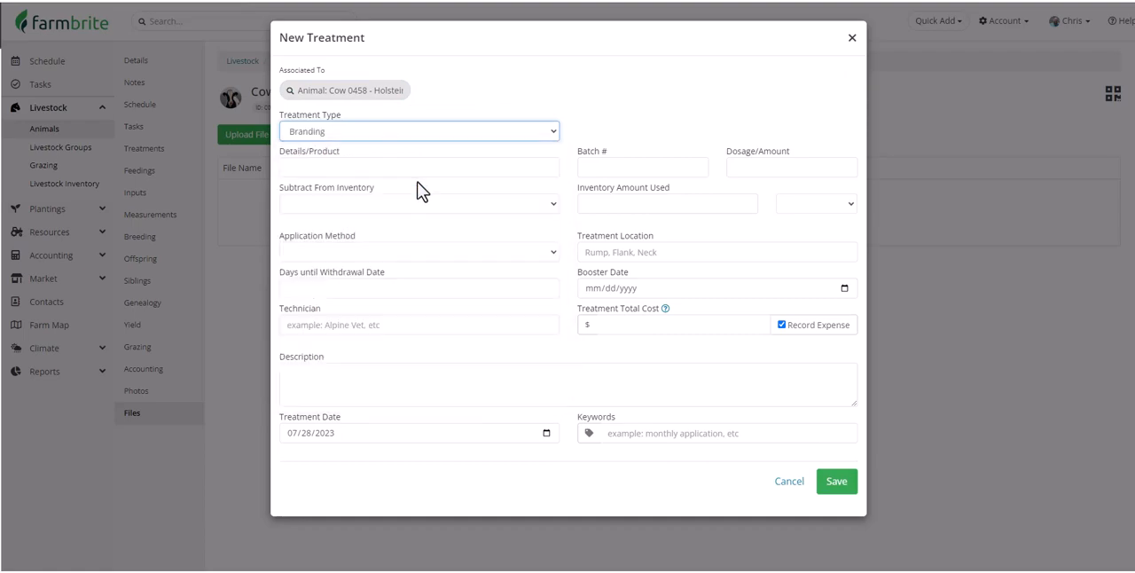
{"action": "left_click", "coordinate": [831, 499]}
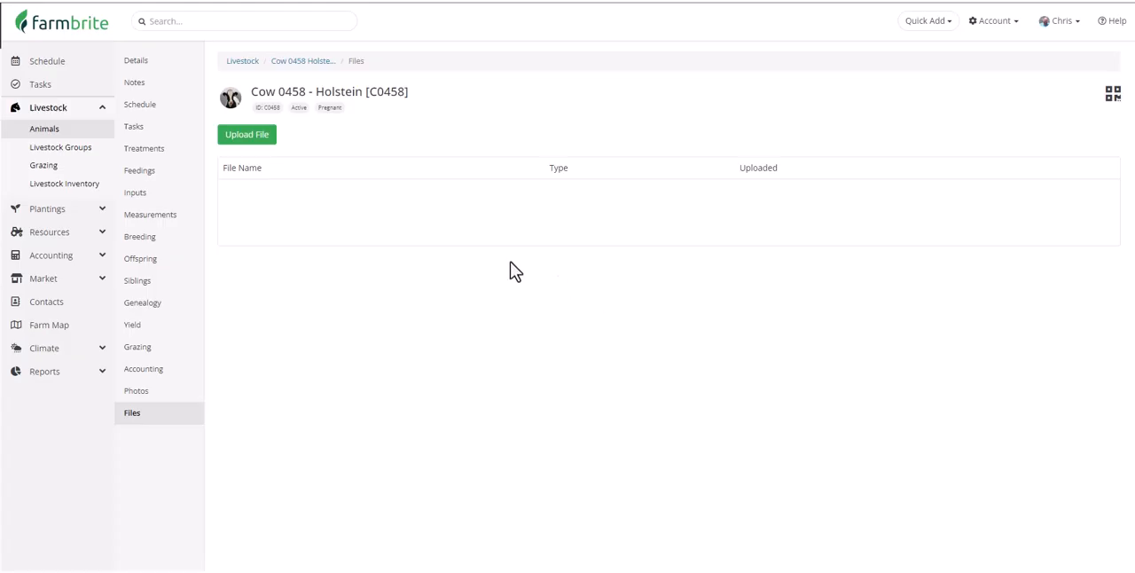
- Review Cow 0458's treatment records and display its printable QR tracking label
{"action": "left_click", "coordinate": [175, 161]}
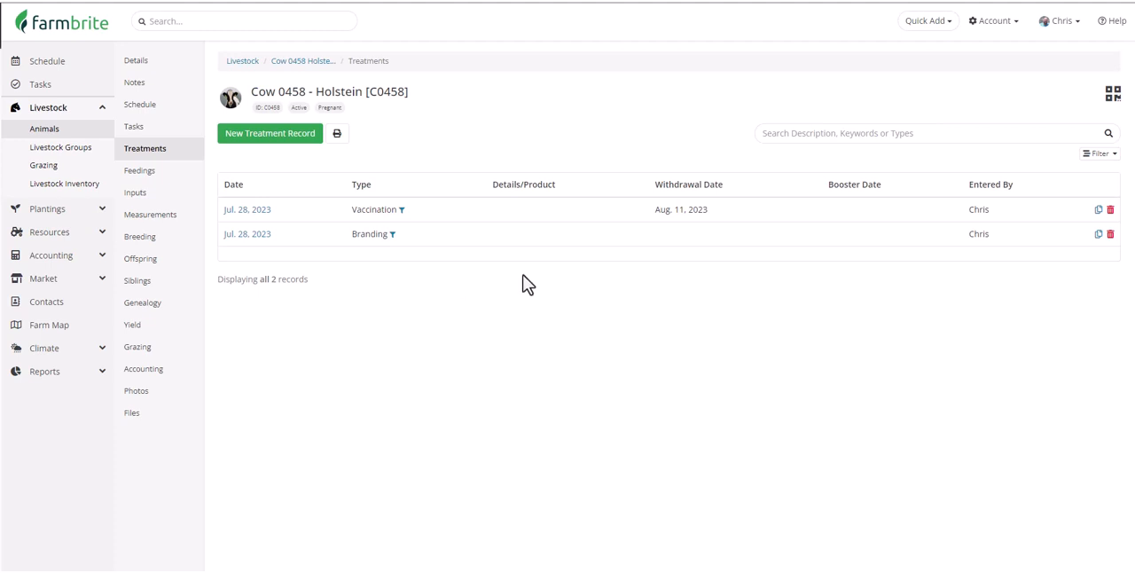
{"action": "left_click", "coordinate": [1113, 96]}
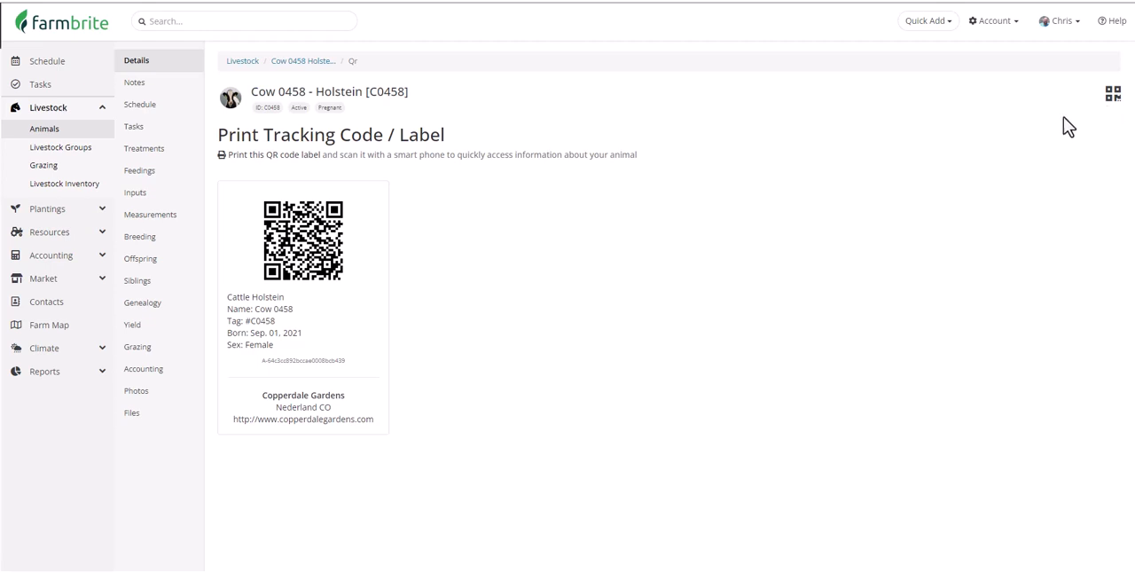
- Start a bulk treatment for Bull 002, Bull 006 and Bull 08 from the animal list, and cancel it without saving
{"action": "left_click", "coordinate": [77, 134]}
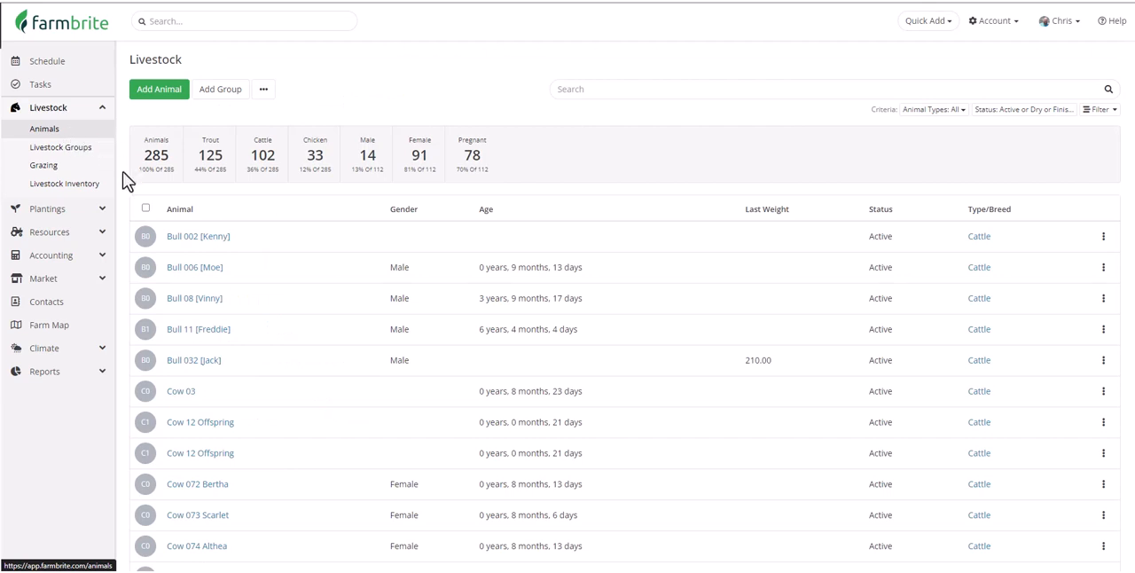
{"action": "left_click", "coordinate": [146, 238]}
{"action": "left_click", "coordinate": [146, 267]}
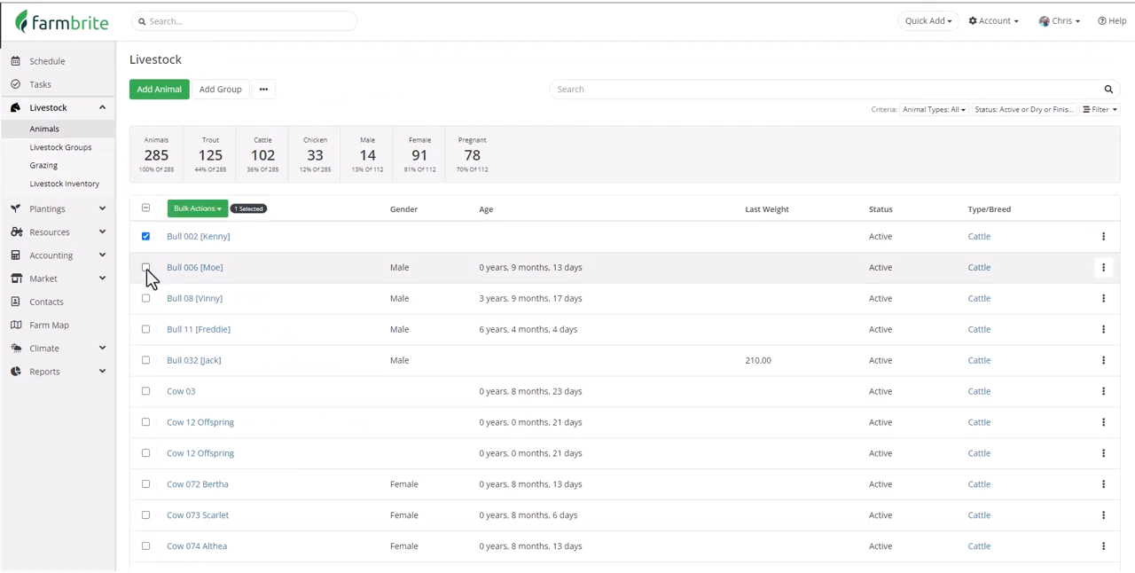
{"action": "left_click", "coordinate": [146, 299]}
{"action": "left_click", "coordinate": [218, 215]}
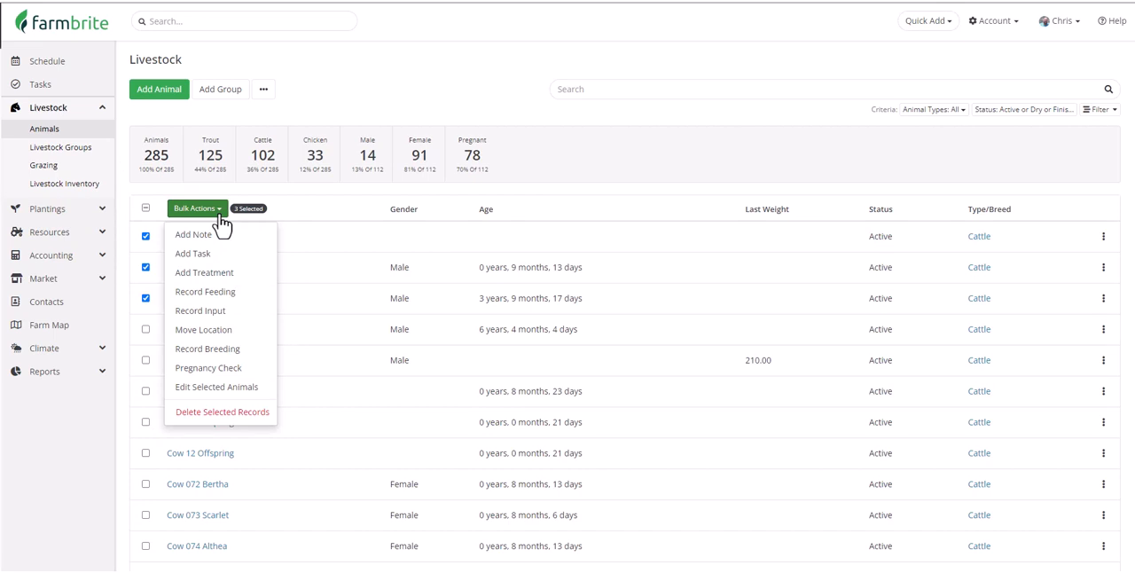
{"action": "left_click", "coordinate": [225, 276]}
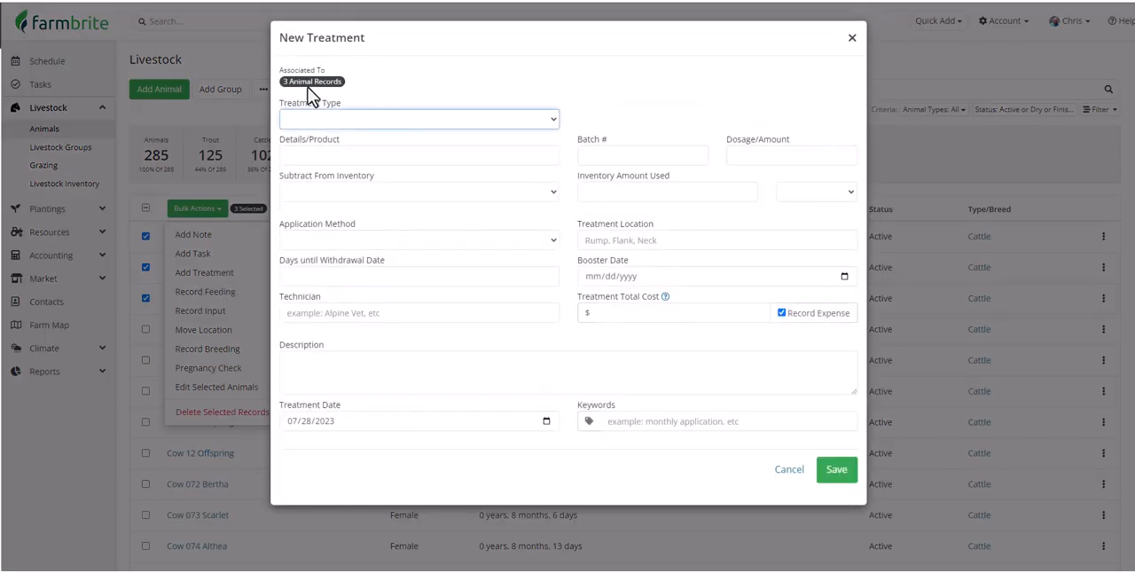
{"action": "left_click", "coordinate": [798, 469]}
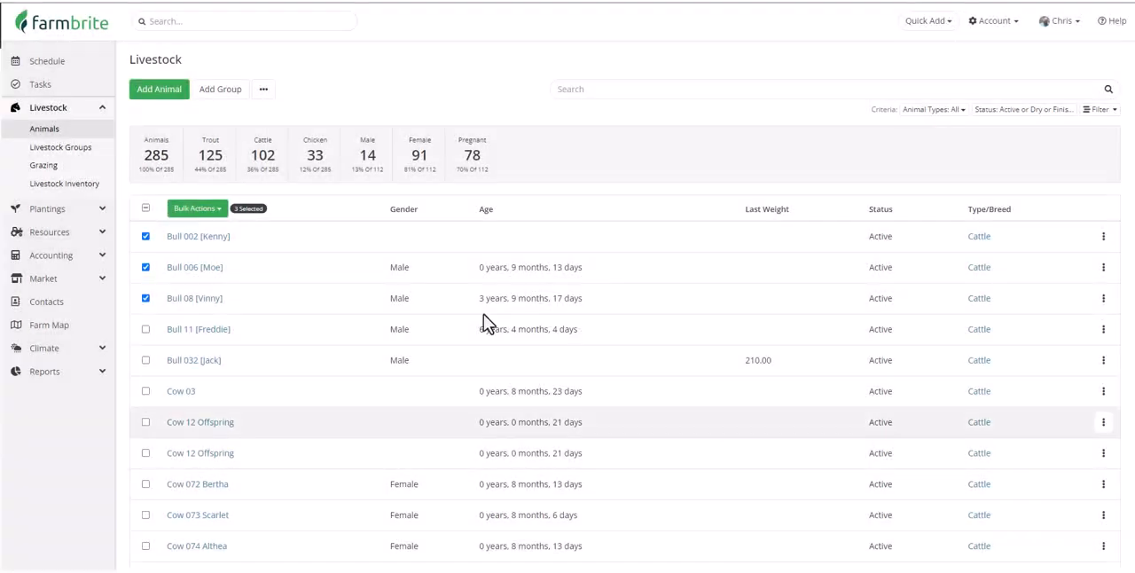
- Toggle the selection of all listed animals, and review the bulk actions available for Bull 032 and Cow 03
{"action": "left_click", "coordinate": [145, 208]}
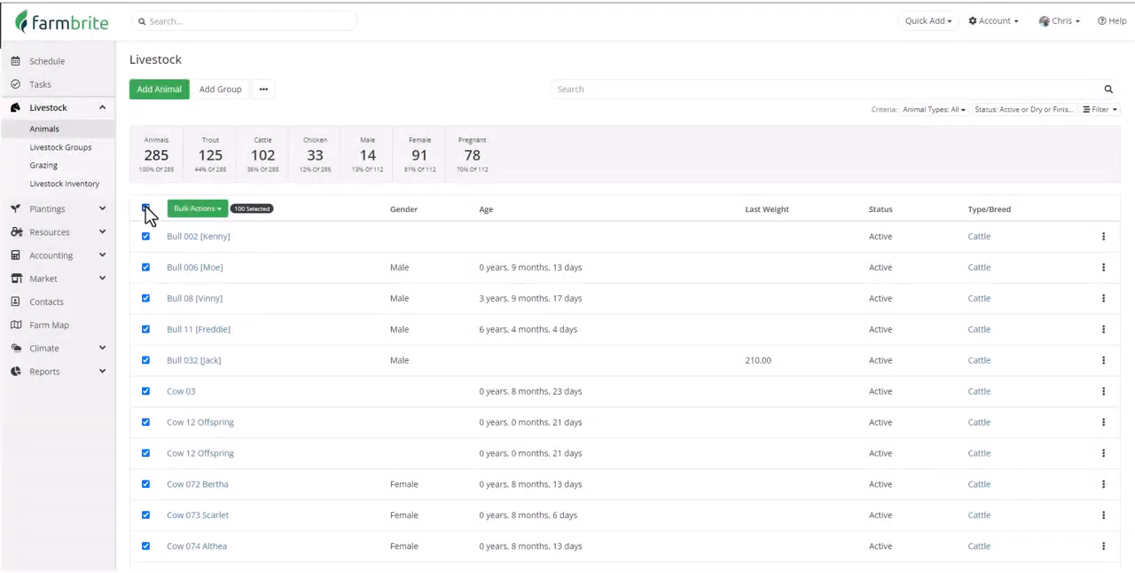
{"action": "left_click", "coordinate": [146, 208]}
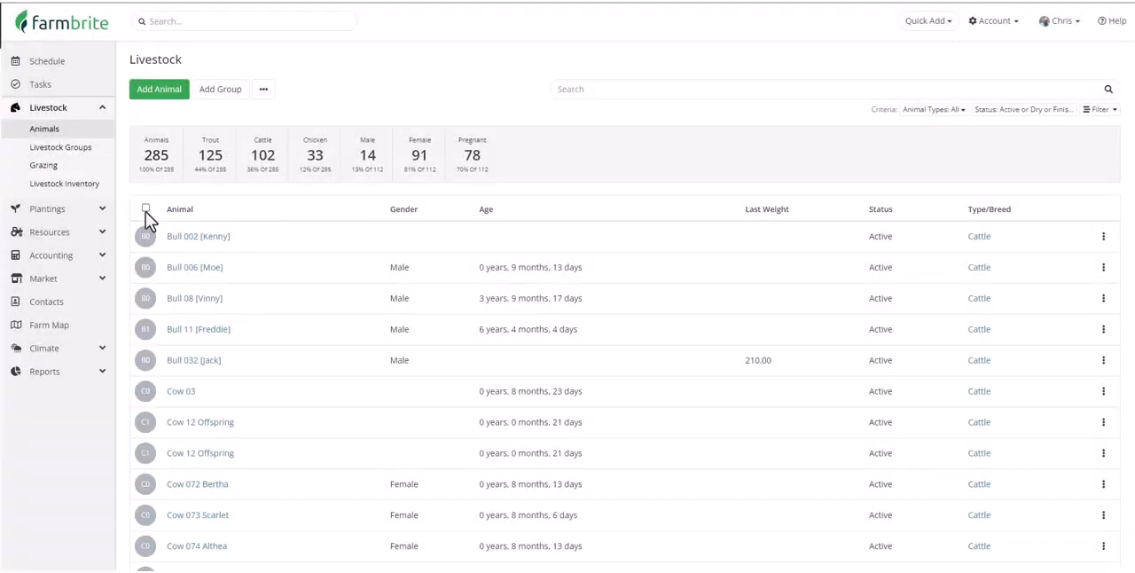
{"action": "left_click", "coordinate": [145, 359]}
{"action": "left_click", "coordinate": [146, 391]}
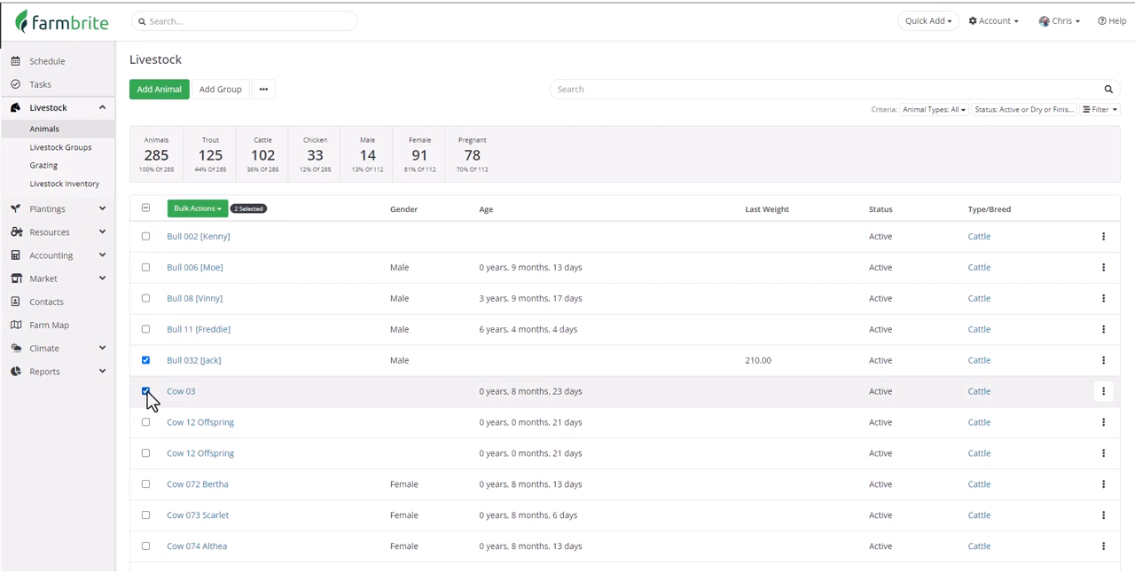
{"action": "left_click", "coordinate": [217, 210]}
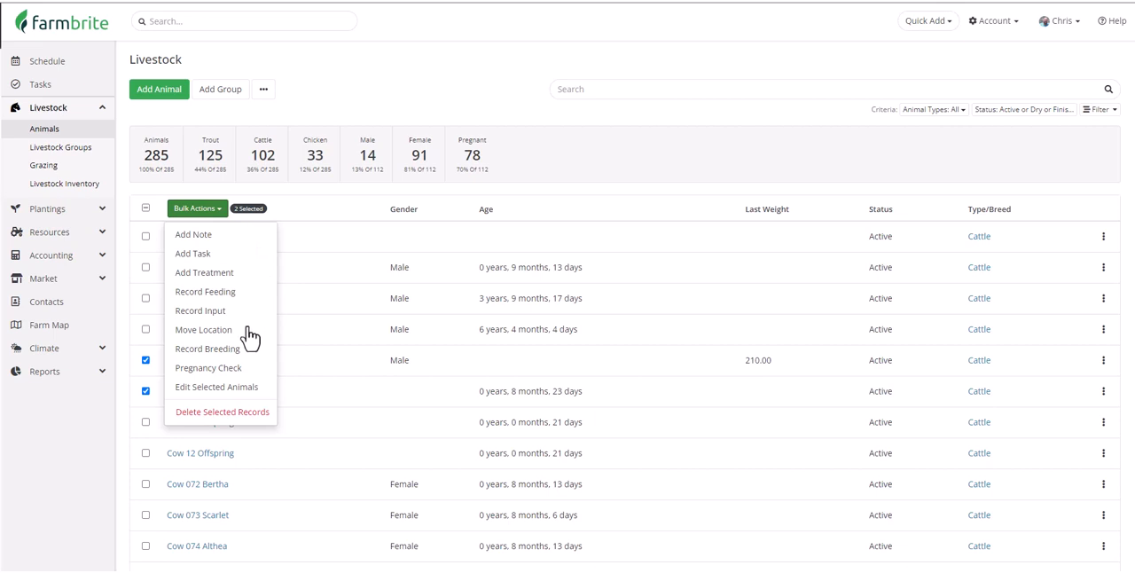
{"action": "left_click", "coordinate": [305, 381]}
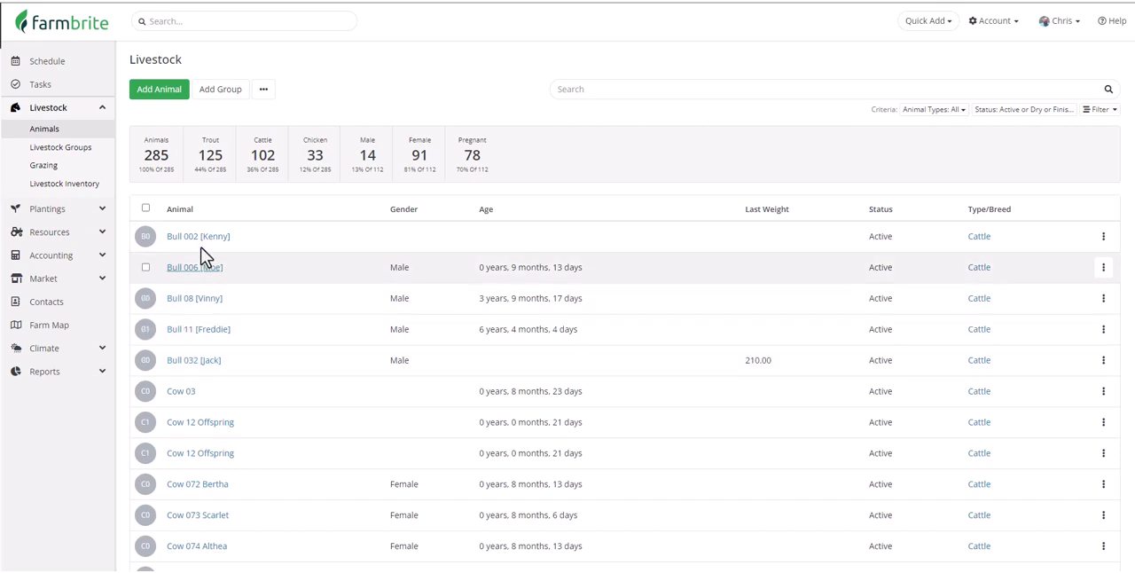
- Examine the Female Cattle livestock group's animals, settings and group filters
{"action": "left_click", "coordinate": [62, 147]}
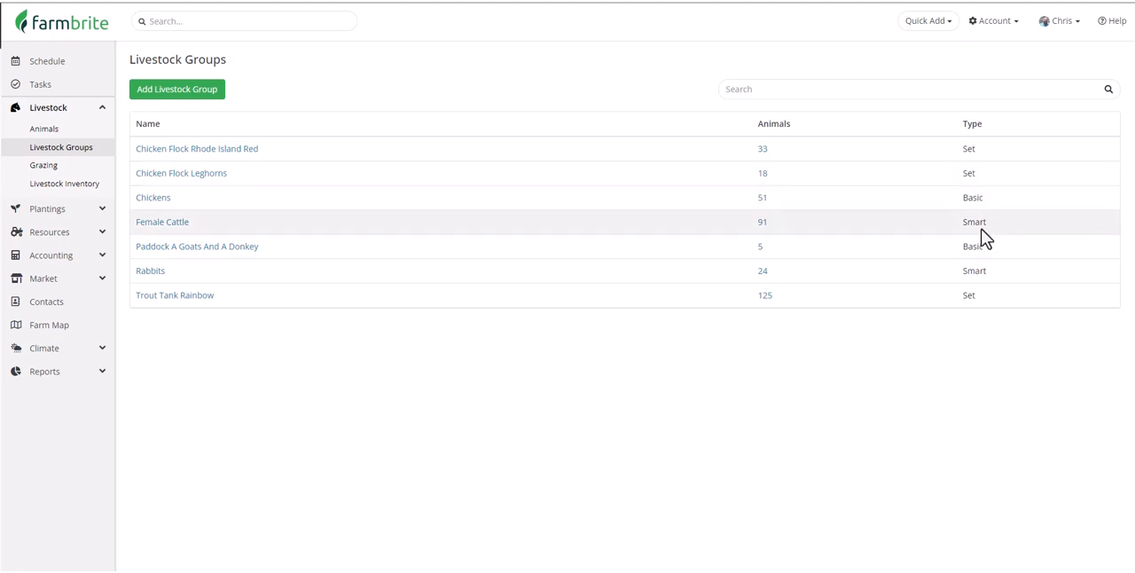
{"action": "left_click", "coordinate": [182, 224]}
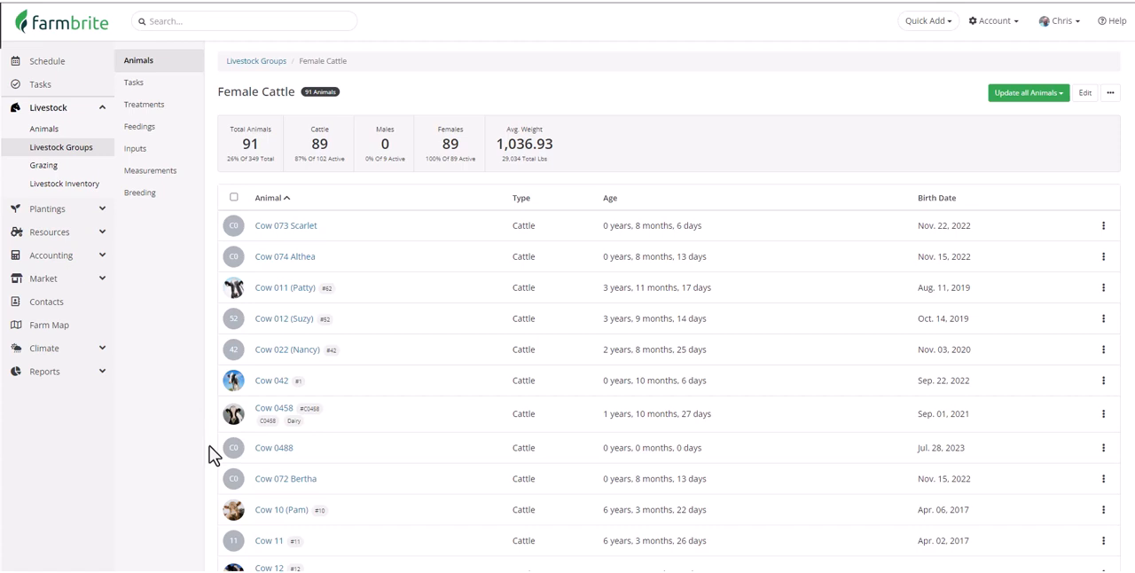
{"action": "left_click", "coordinate": [1084, 94]}
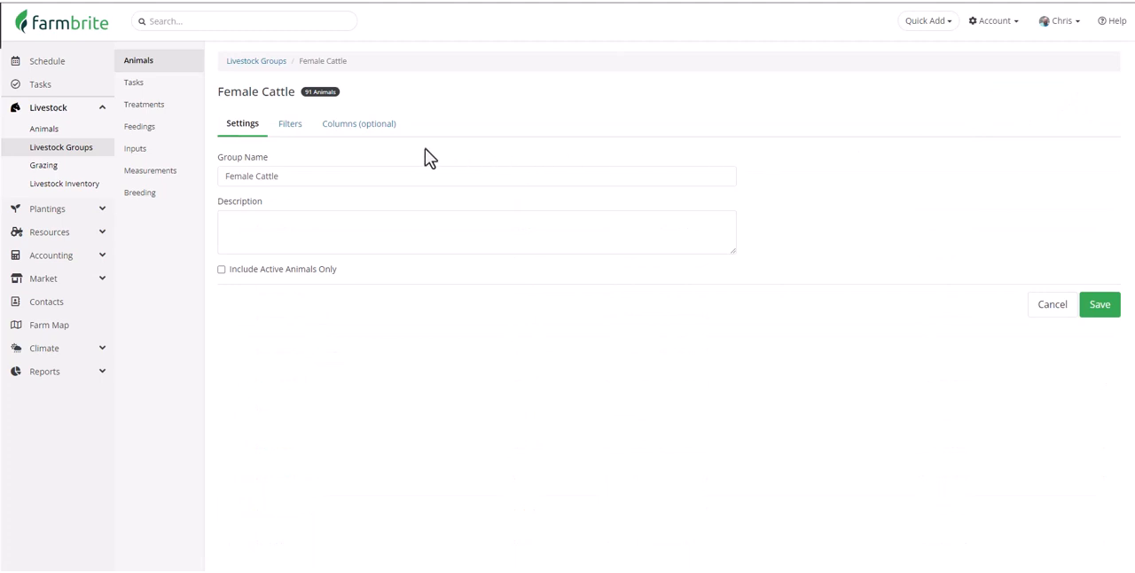
{"action": "left_click", "coordinate": [290, 130]}
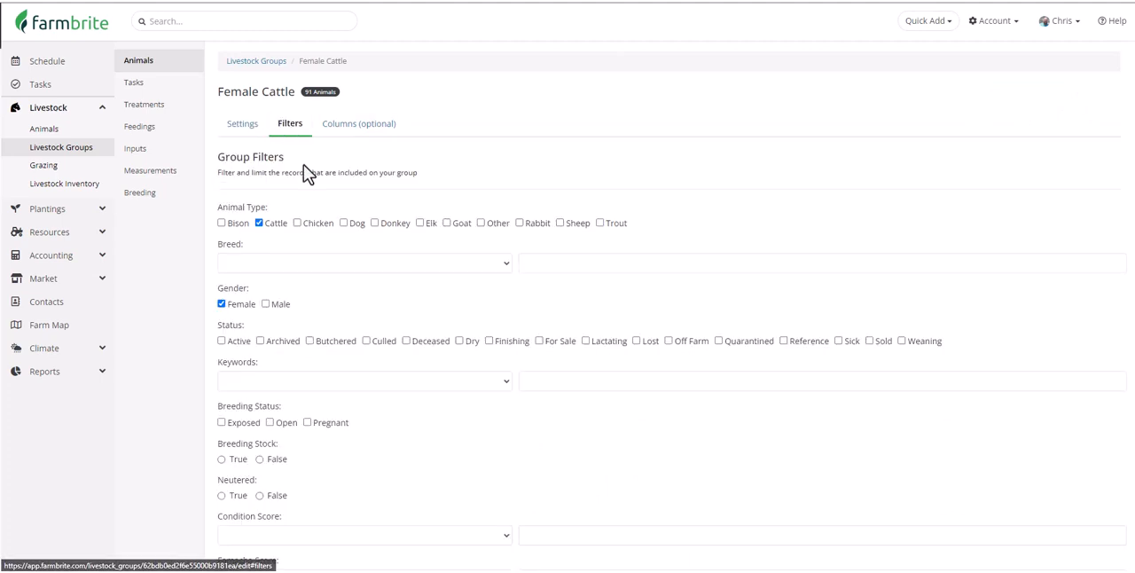
{"action": "scroll", "coordinate": [303, 164], "scroll_direction": "down", "scroll_amount": 4}
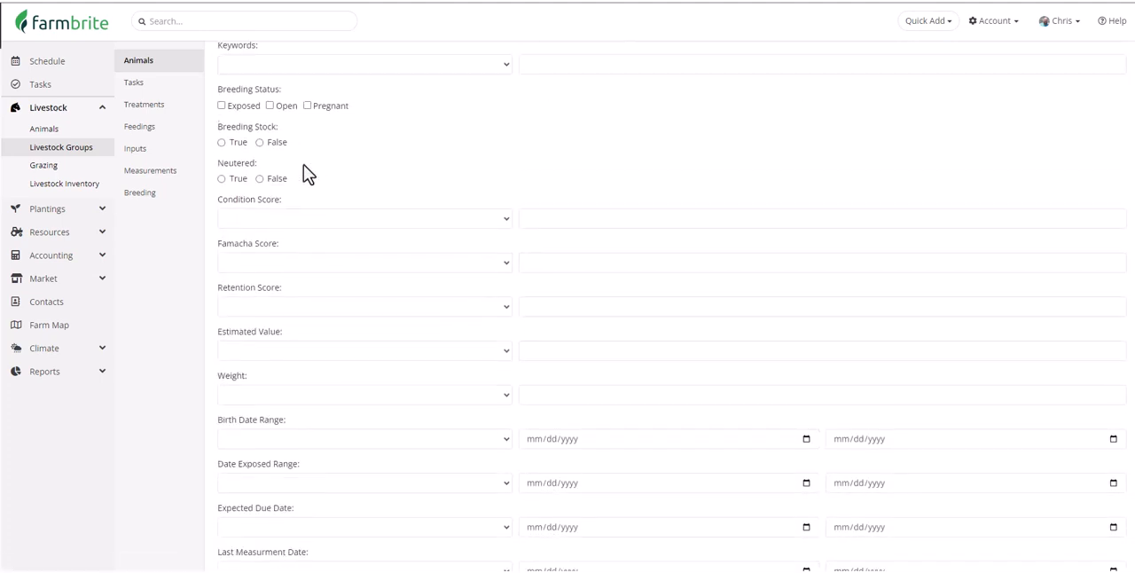
{"action": "scroll", "coordinate": [303, 174], "scroll_direction": "down", "scroll_amount": 5}
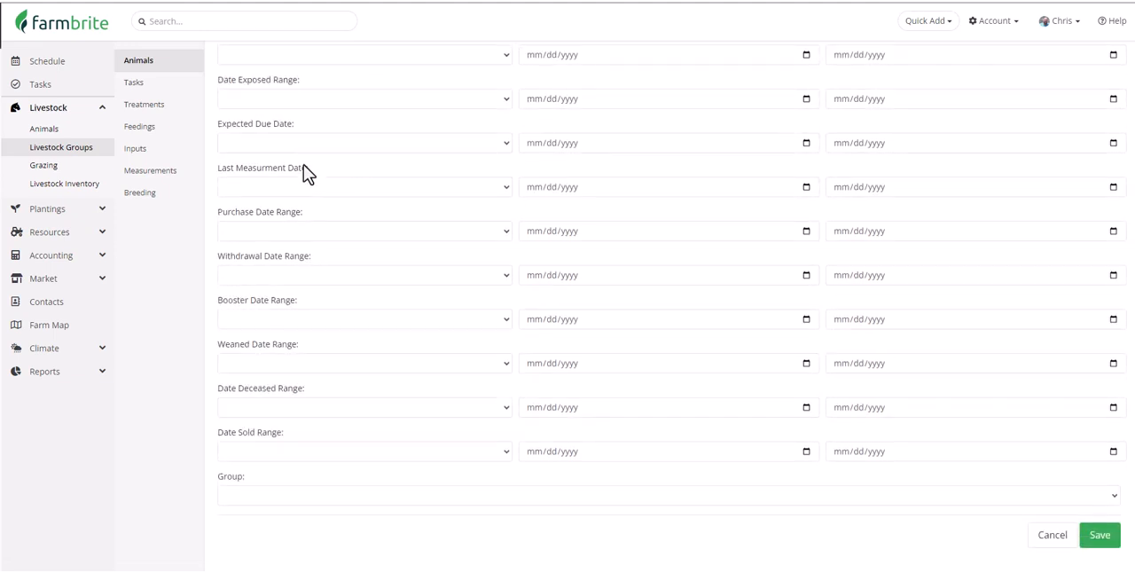
- Return to the list of livestock groups and review the details of the Chicken Flock Leghorns set
{"action": "left_click", "coordinate": [84, 154]}
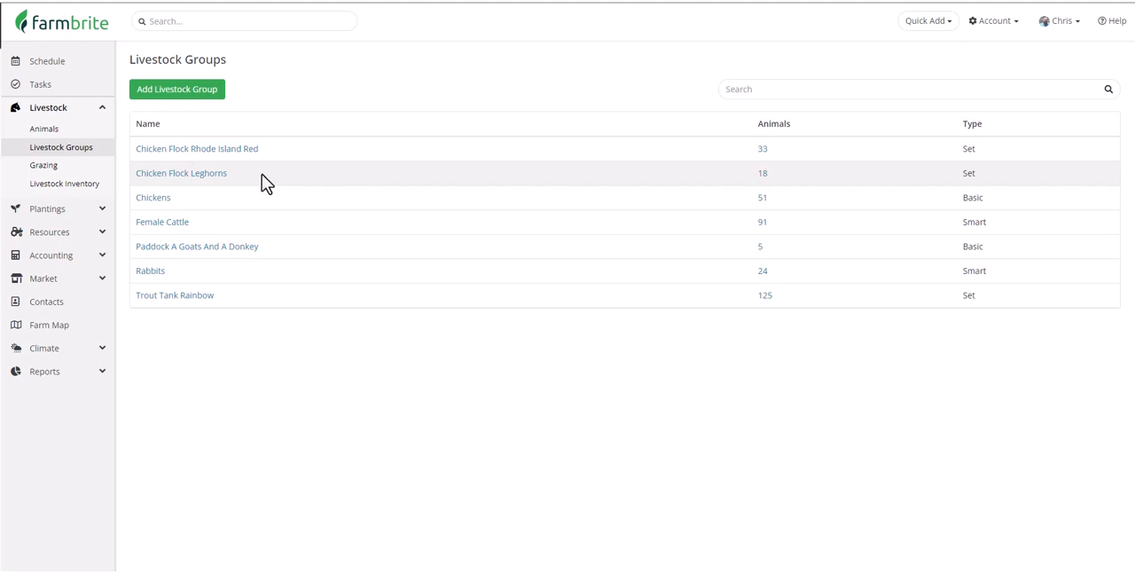
{"action": "left_click", "coordinate": [222, 175]}
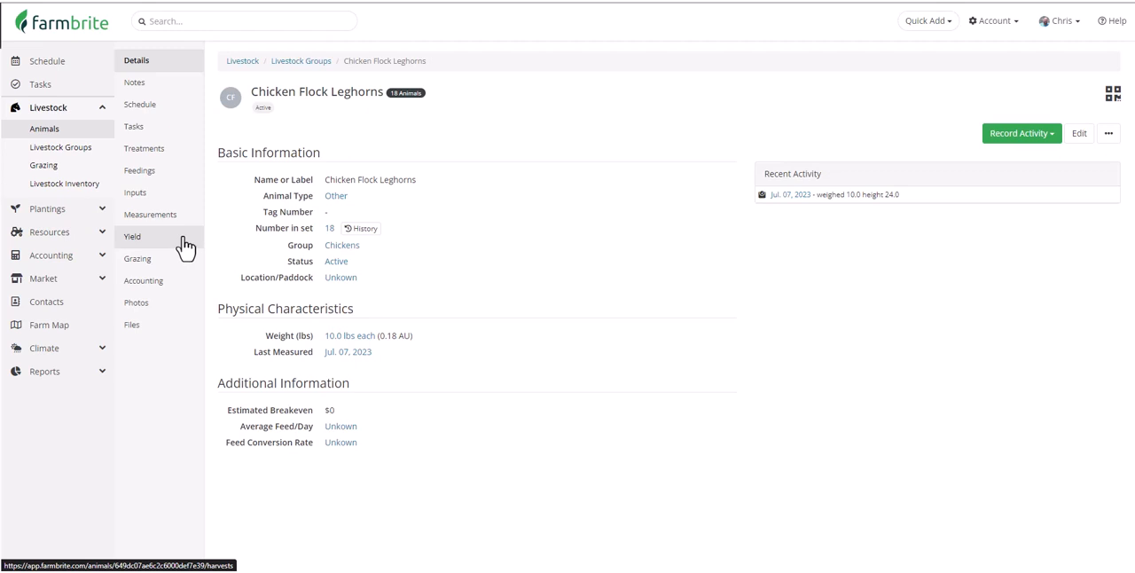
- Review the grazing map around Northeast Pasture and the lists of active and open grazing locations
{"action": "left_click", "coordinate": [95, 176]}
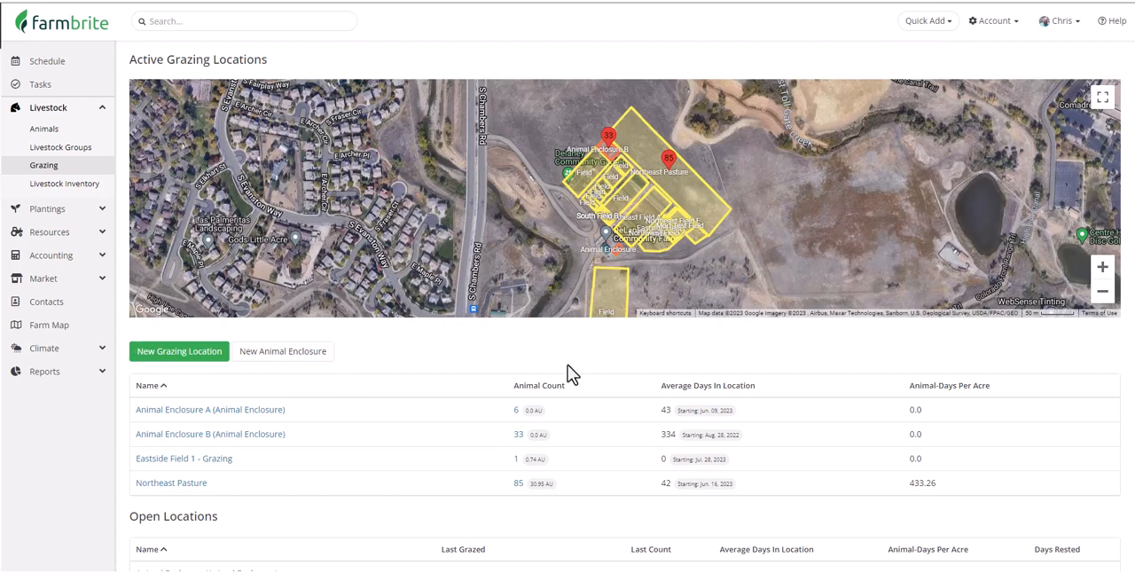
{"action": "left_click", "coordinate": [1102, 266]}
{"action": "left_click", "coordinate": [1102, 266]}
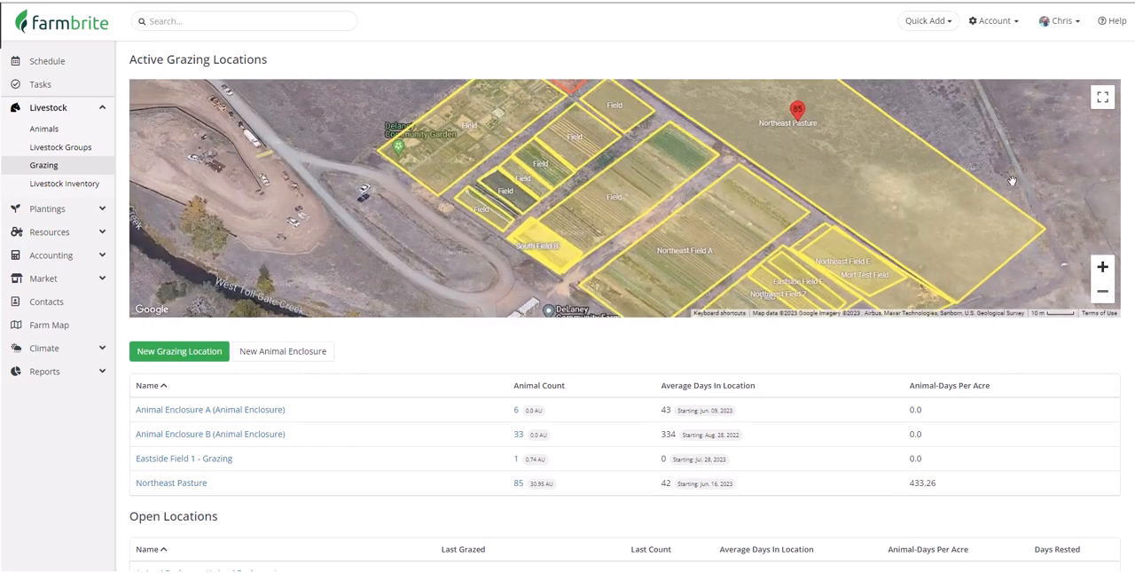
{"action": "left_click_drag", "start_coordinate": [1011, 180], "coordinate": [849, 259]}
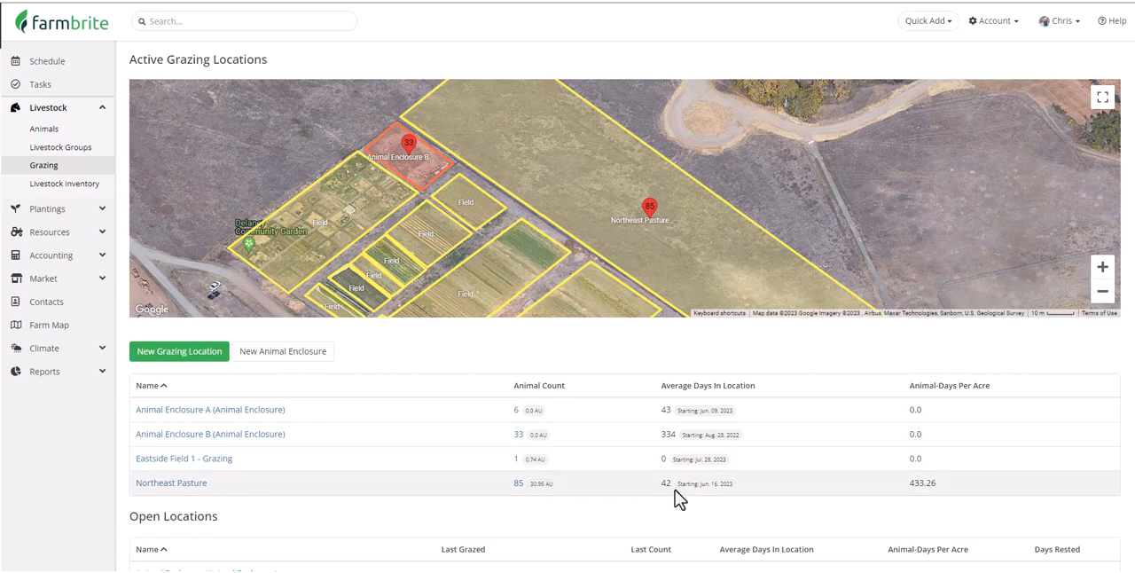
{"action": "scroll", "coordinate": [674, 489], "scroll_direction": "down", "scroll_amount": 3}
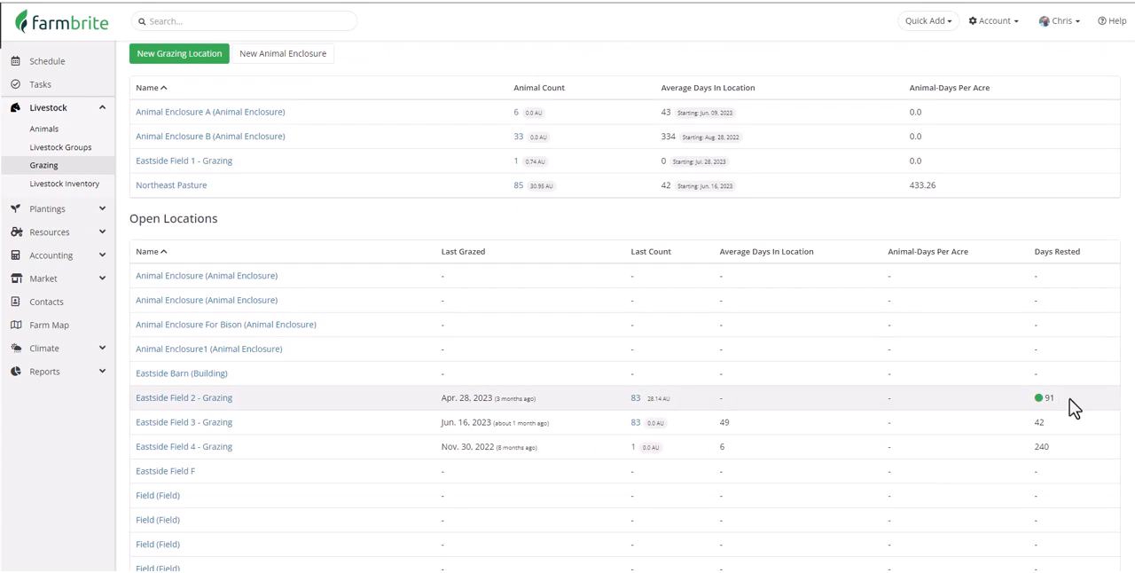
{"action": "scroll", "coordinate": [1069, 398], "scroll_direction": "up", "scroll_amount": 3}
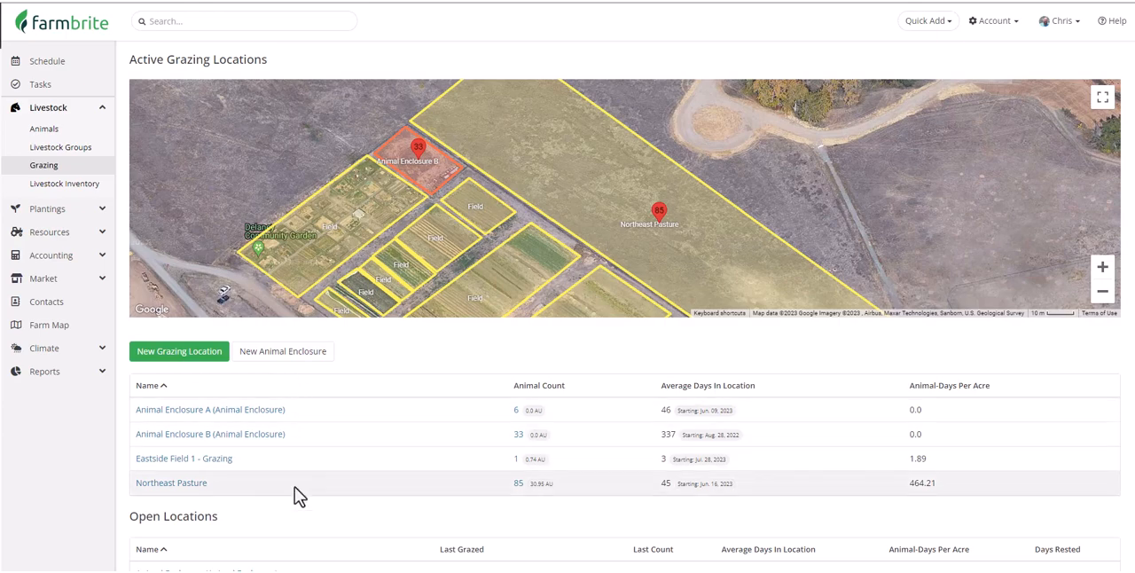
- Move all animals out of Northeast Pasture into Southwest Field 1 - Grazing, dated 07/31/2023, and check their new location on the map
{"action": "left_click", "coordinate": [180, 484]}
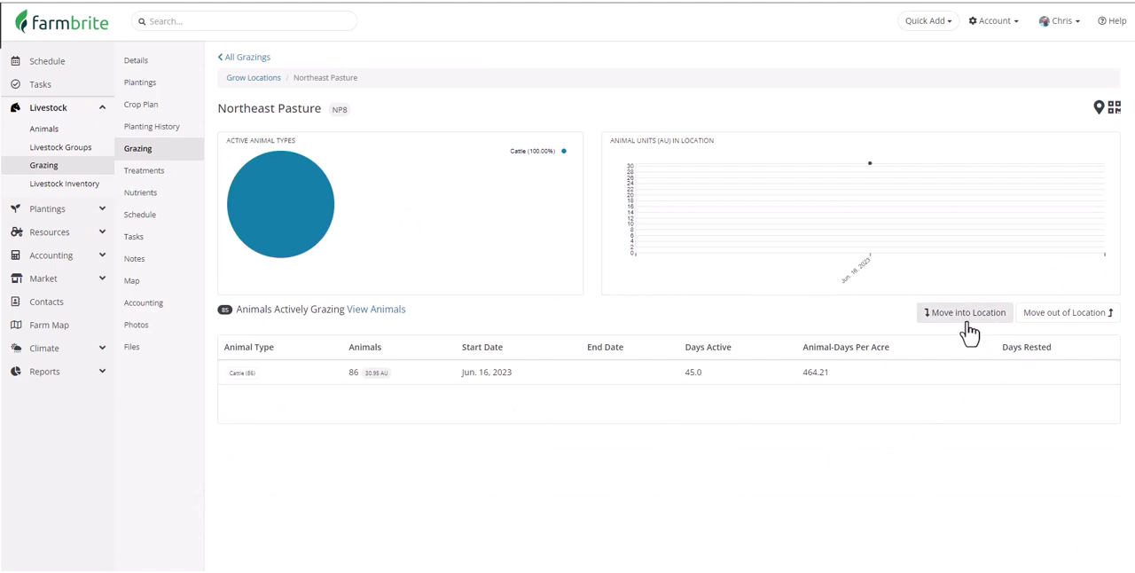
{"action": "left_click", "coordinate": [1051, 330]}
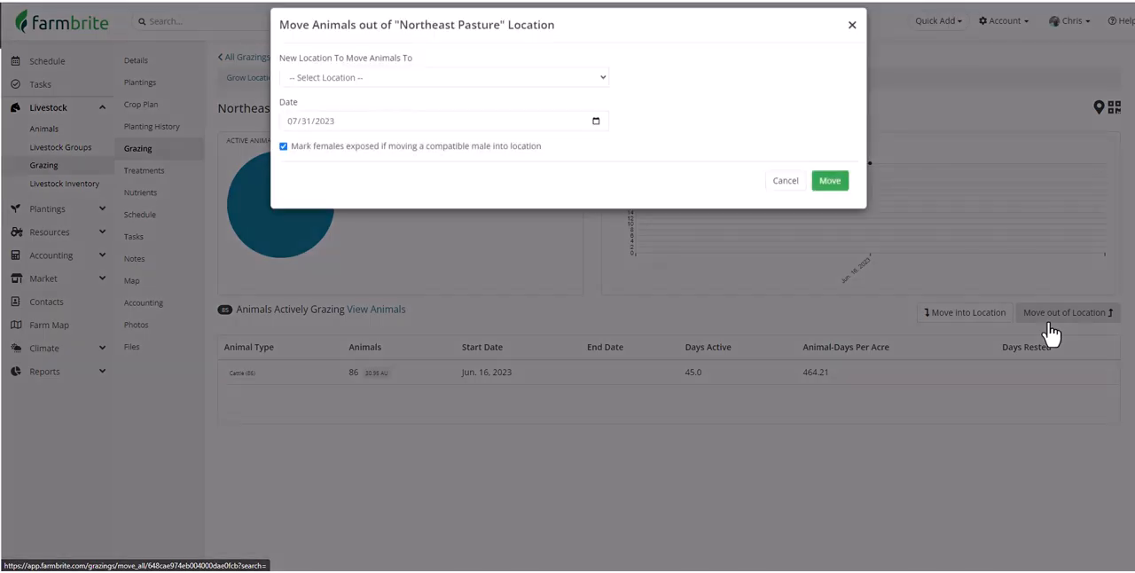
{"action": "left_click", "coordinate": [603, 93]}
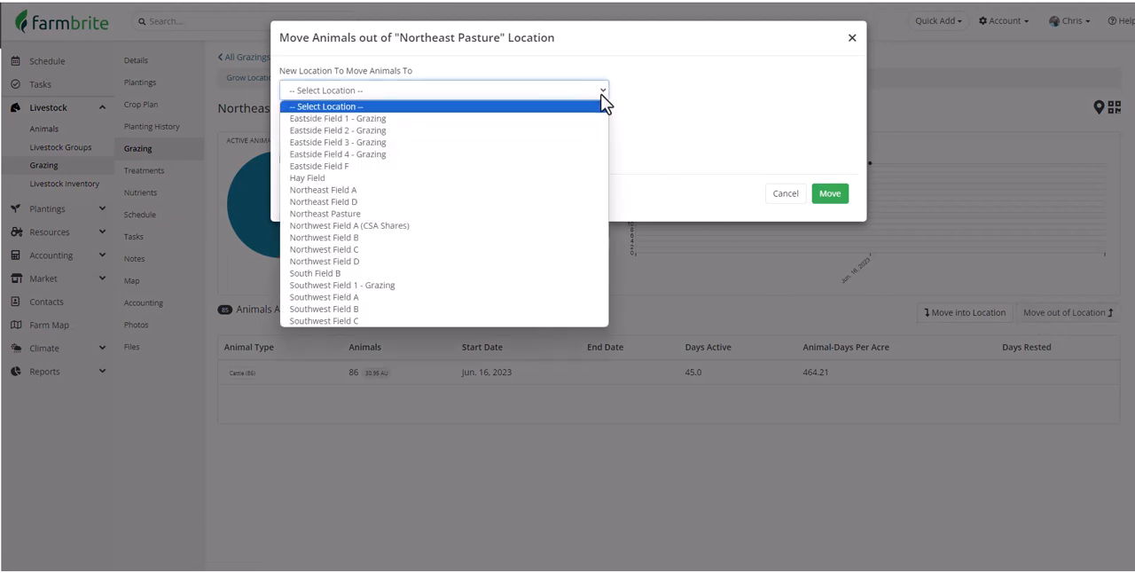
{"action": "left_click", "coordinate": [572, 297]}
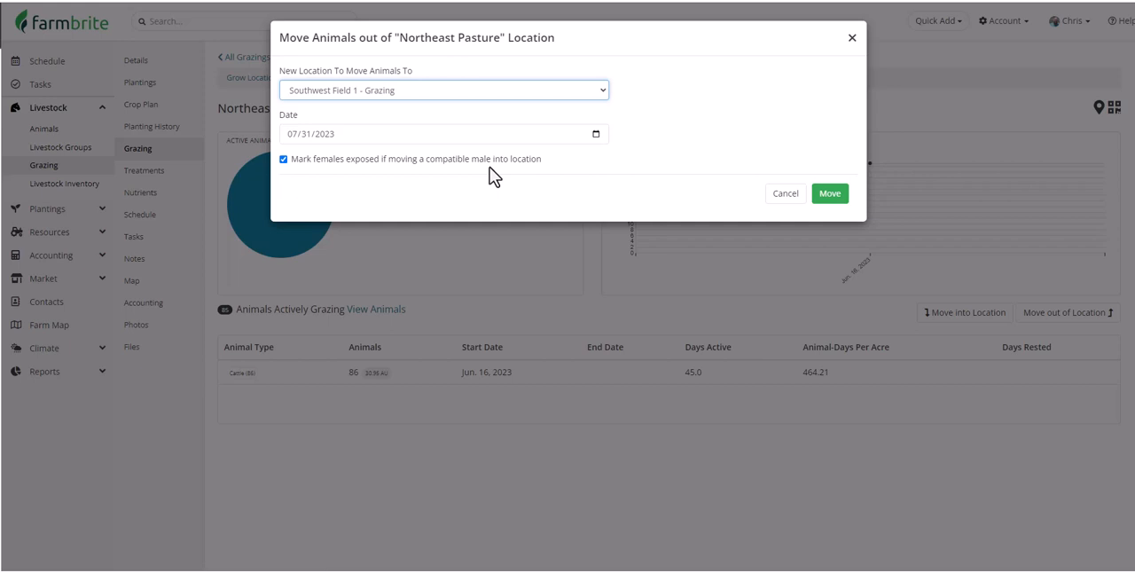
{"action": "left_click", "coordinate": [827, 200]}
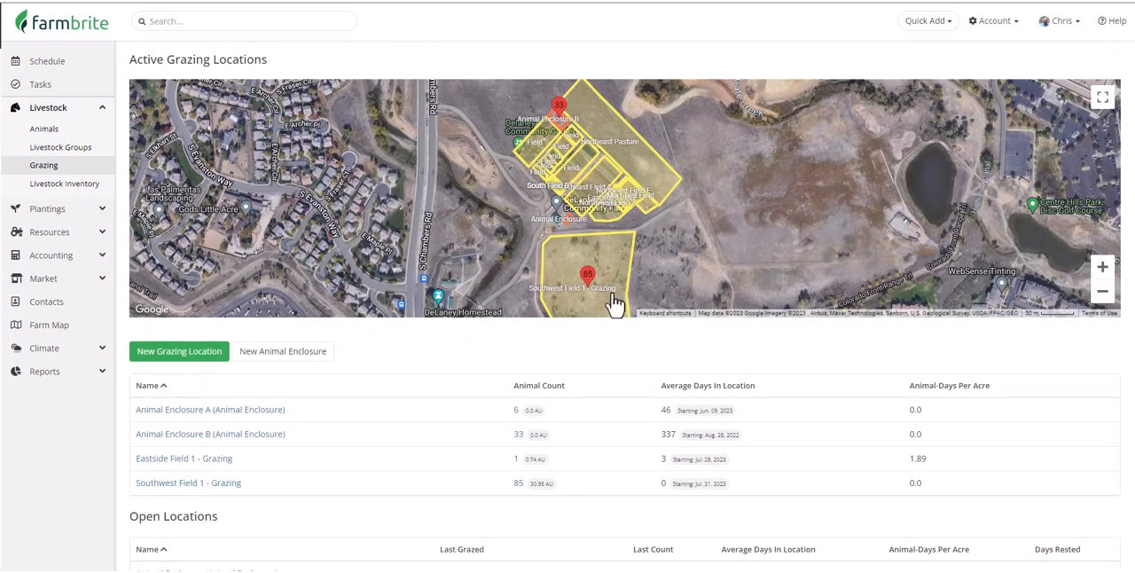
{"action": "left_click_drag", "start_coordinate": [623, 309], "coordinate": [653, 332]}
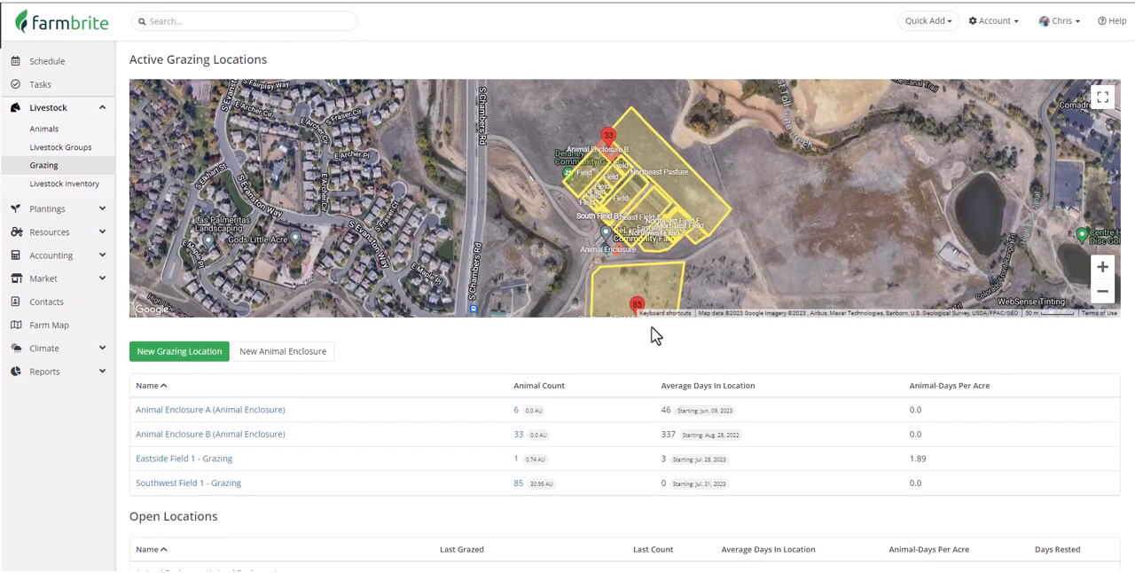
- Examine the Livestock Inventory report's birth and loss charts and its yearly figures by animal type
{"action": "left_click", "coordinate": [96, 193]}
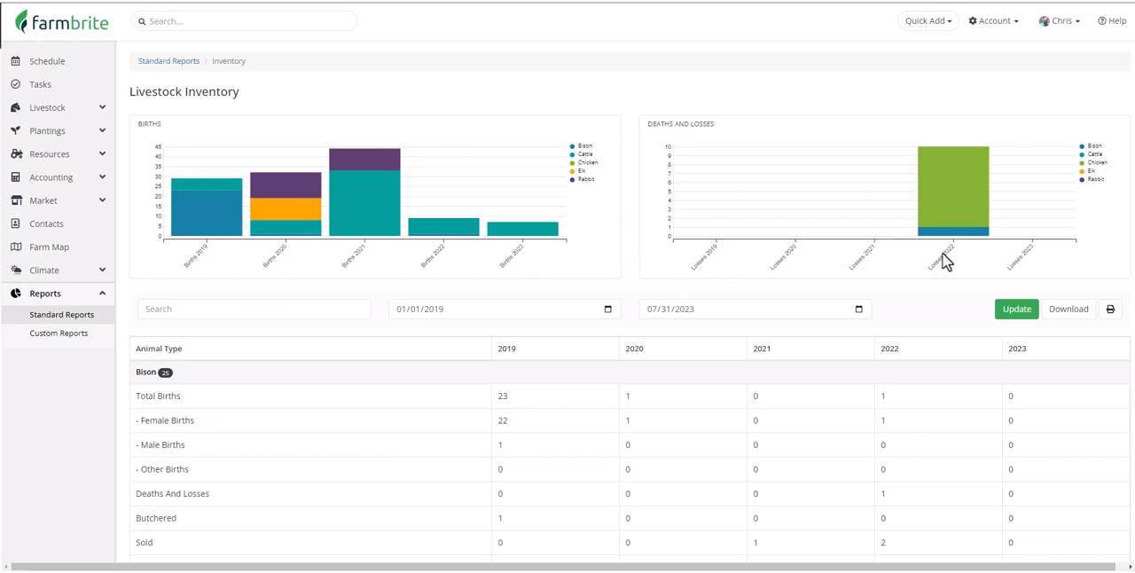
{"action": "scroll", "coordinate": [972, 289], "scroll_direction": "down", "scroll_amount": 3}
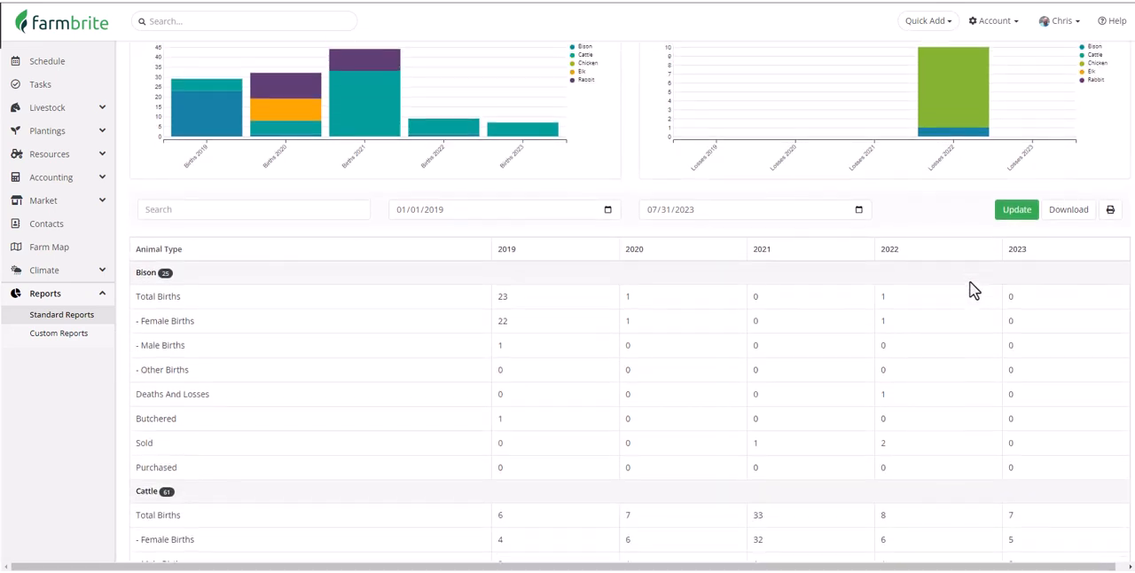
{"action": "scroll", "coordinate": [973, 288], "scroll_direction": "down", "scroll_amount": 1}
{"action": "scroll", "coordinate": [967, 289], "scroll_direction": "up", "scroll_amount": 4}
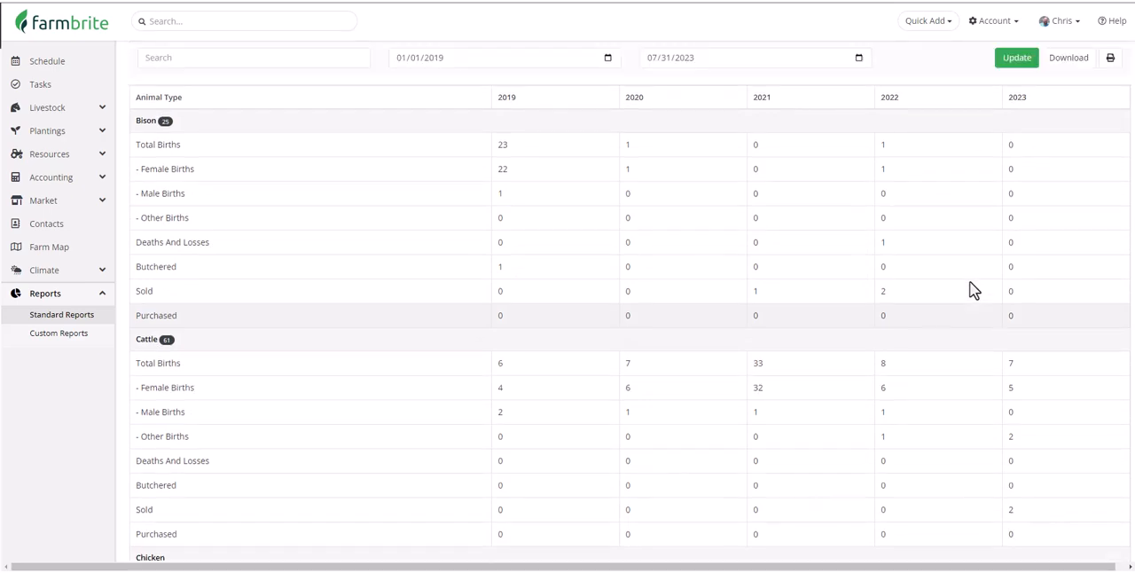
- Review the available standard and custom reports, and start a new custom report
{"action": "left_click", "coordinate": [64, 321]}
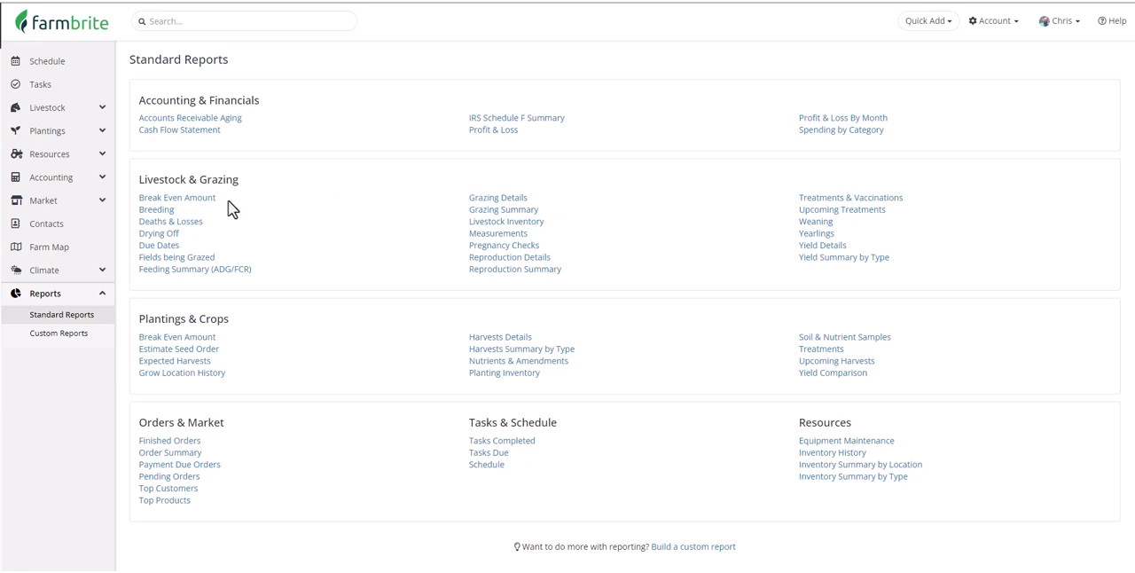
{"action": "left_click", "coordinate": [95, 341]}
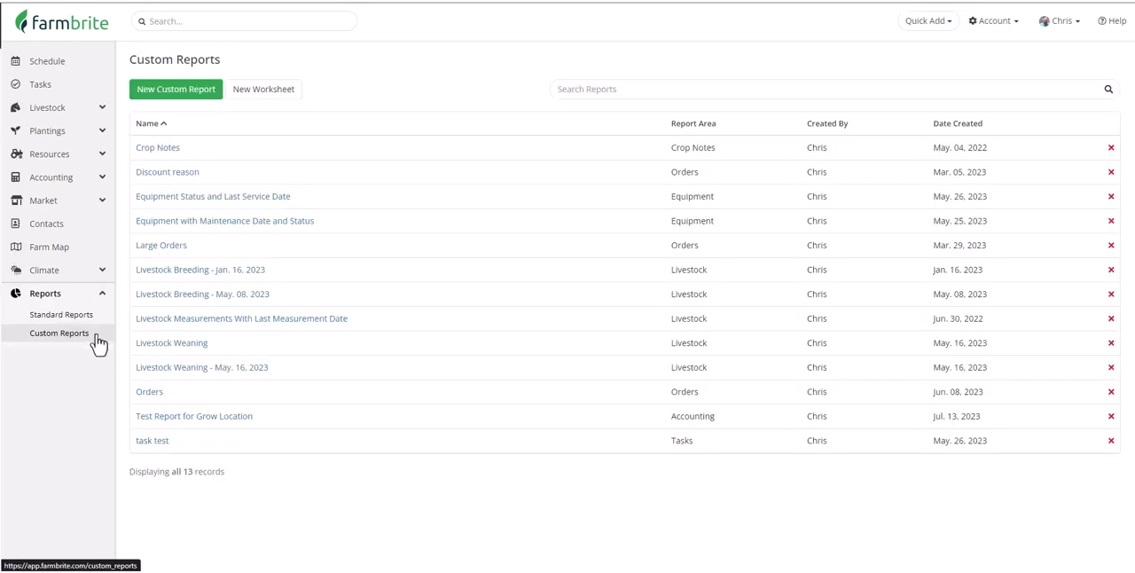
{"action": "left_click", "coordinate": [189, 94]}
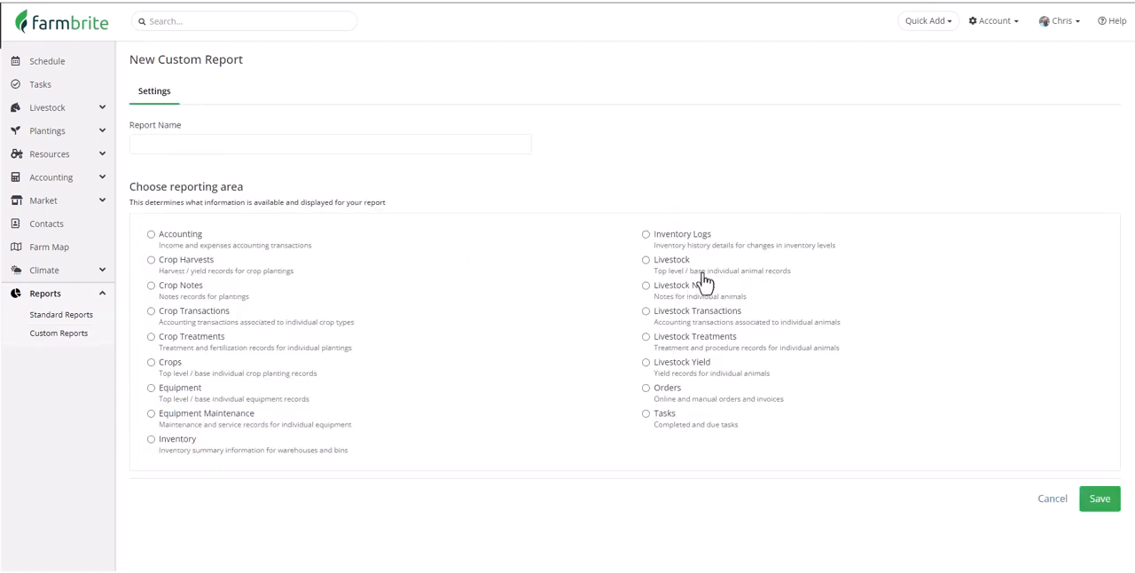